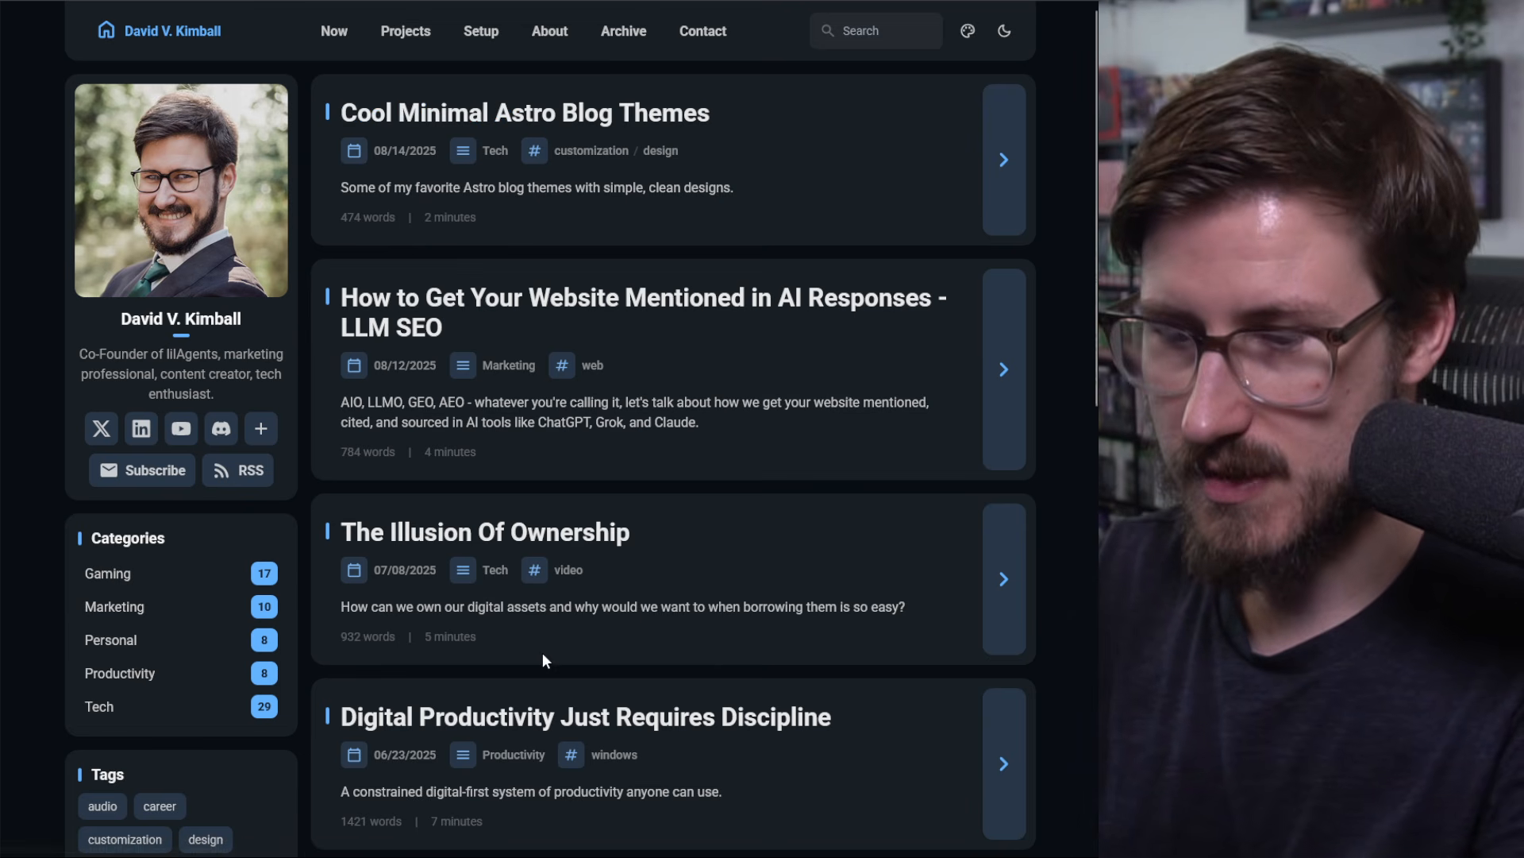
# Step: Switch to the Obsidian vault and scroll through the index base's post cards
pyautogui.moveTo(283, 856)
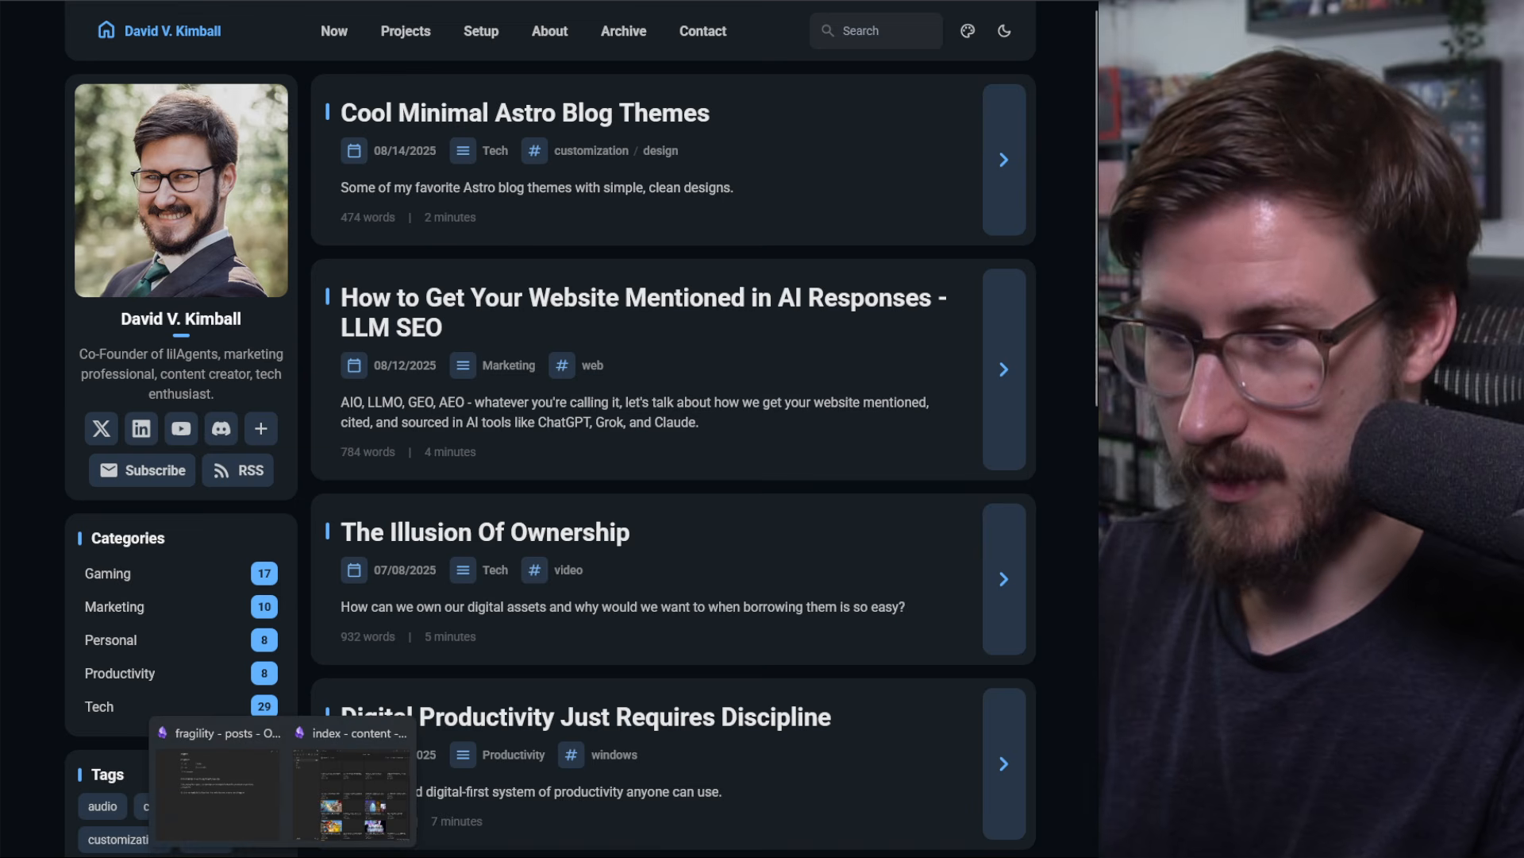
pyautogui.click(343, 808)
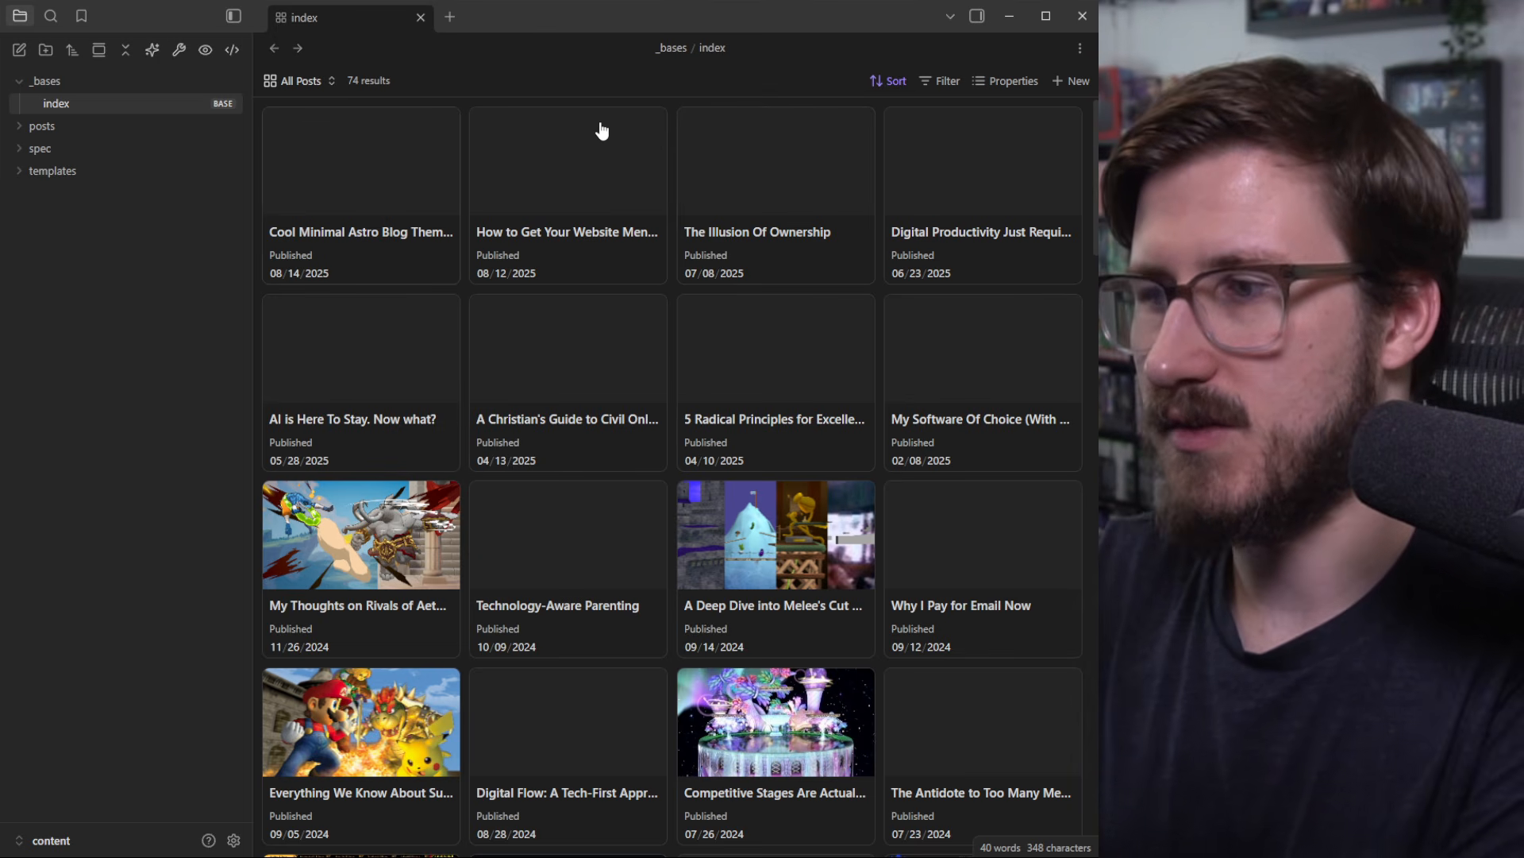
pyautogui.scroll(-12, 770, 534)
pyautogui.scroll(9, 770, 534)
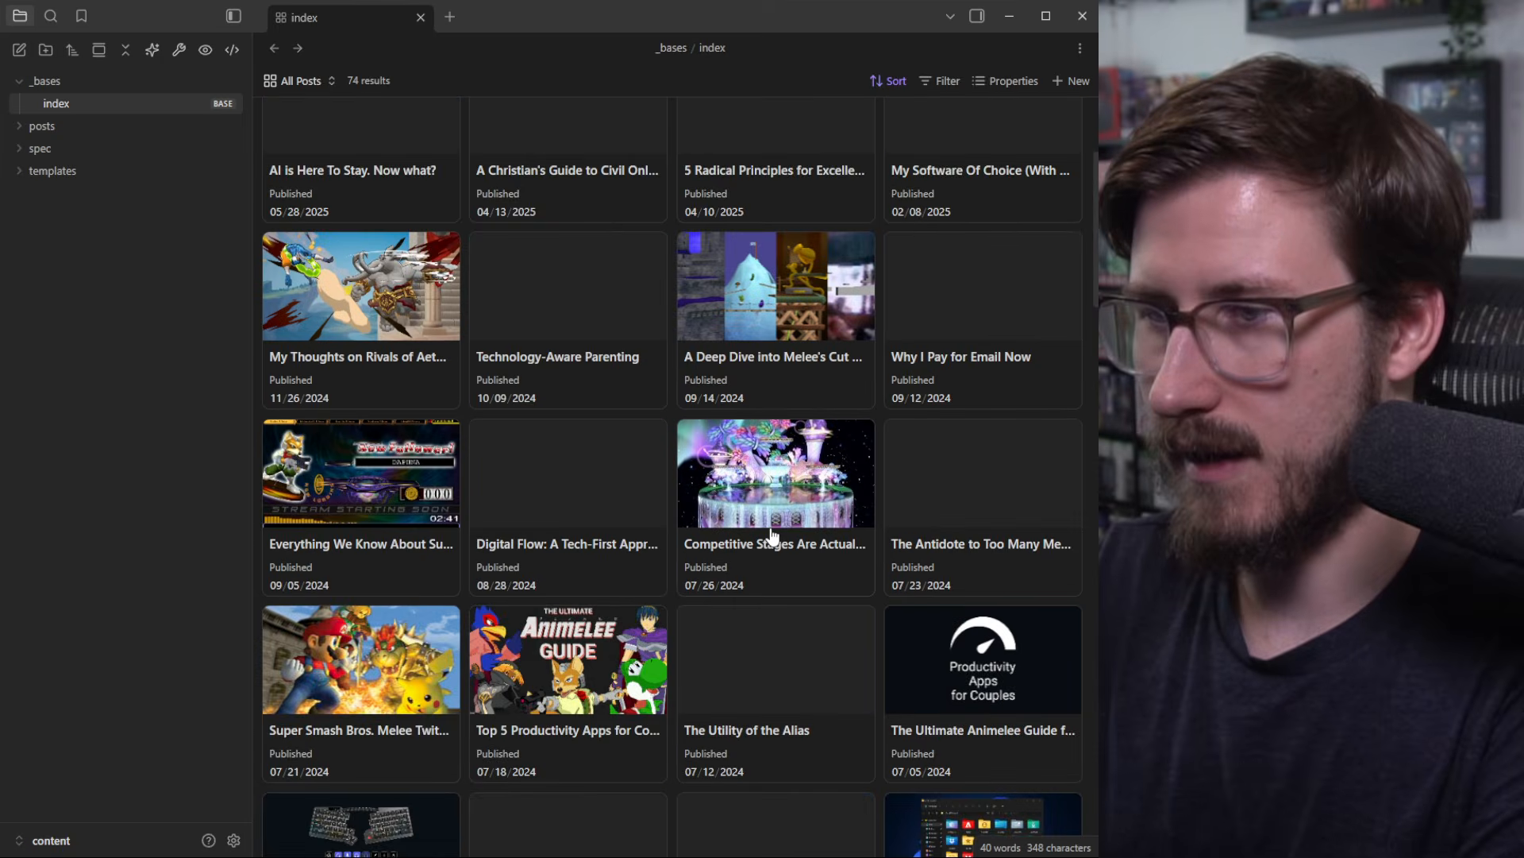
pyautogui.scroll(3, 747, 492)
# Step: Open the 'Cool Minimal Astro Blog Themes' post, then return to the card base
pyautogui.click(401, 192)
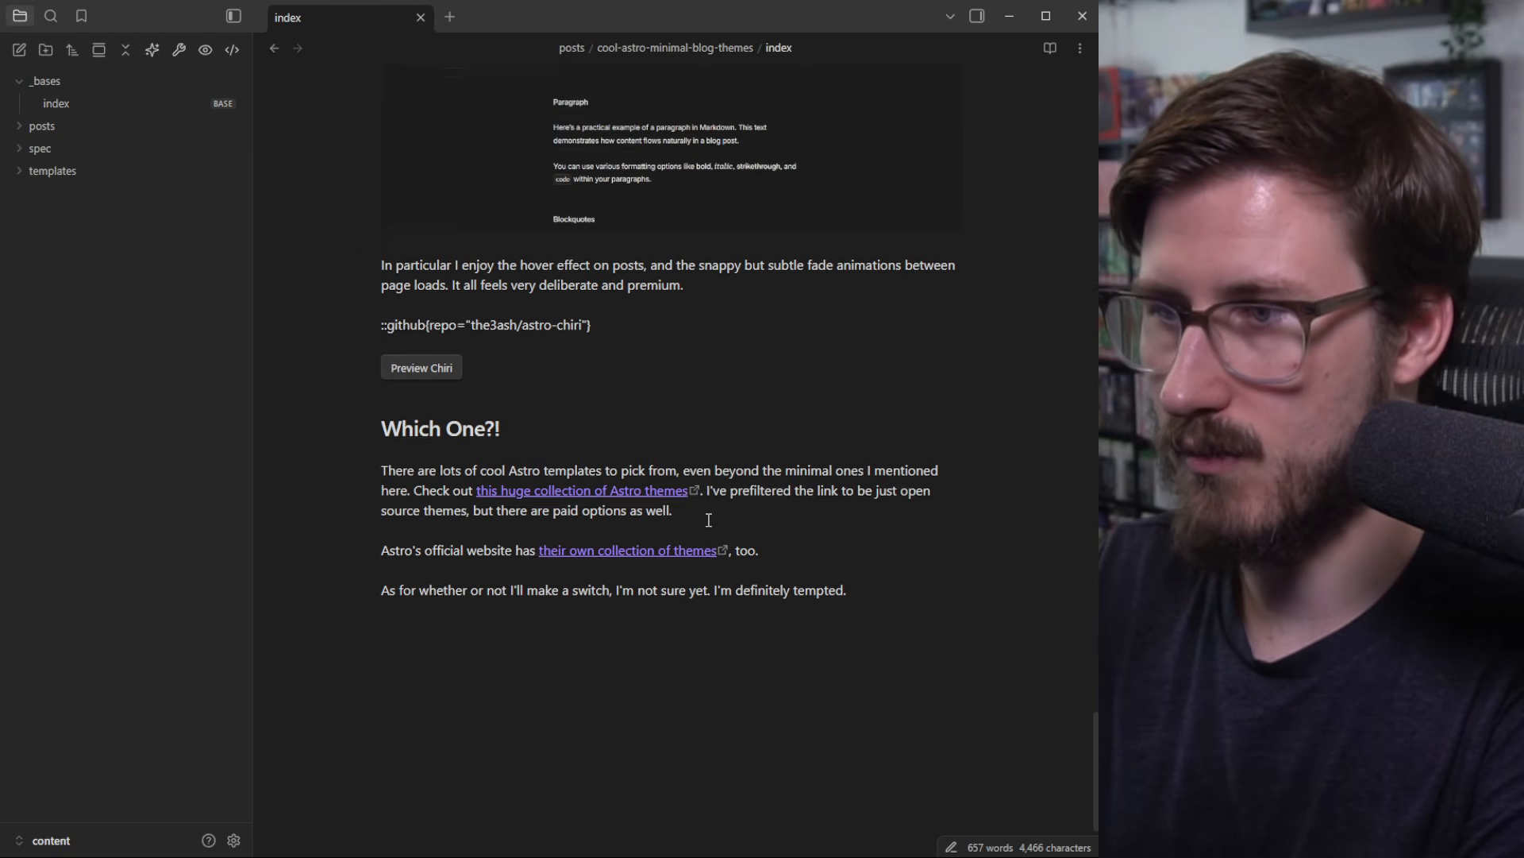
pyautogui.scroll(15, 695, 526)
pyautogui.click(275, 49)
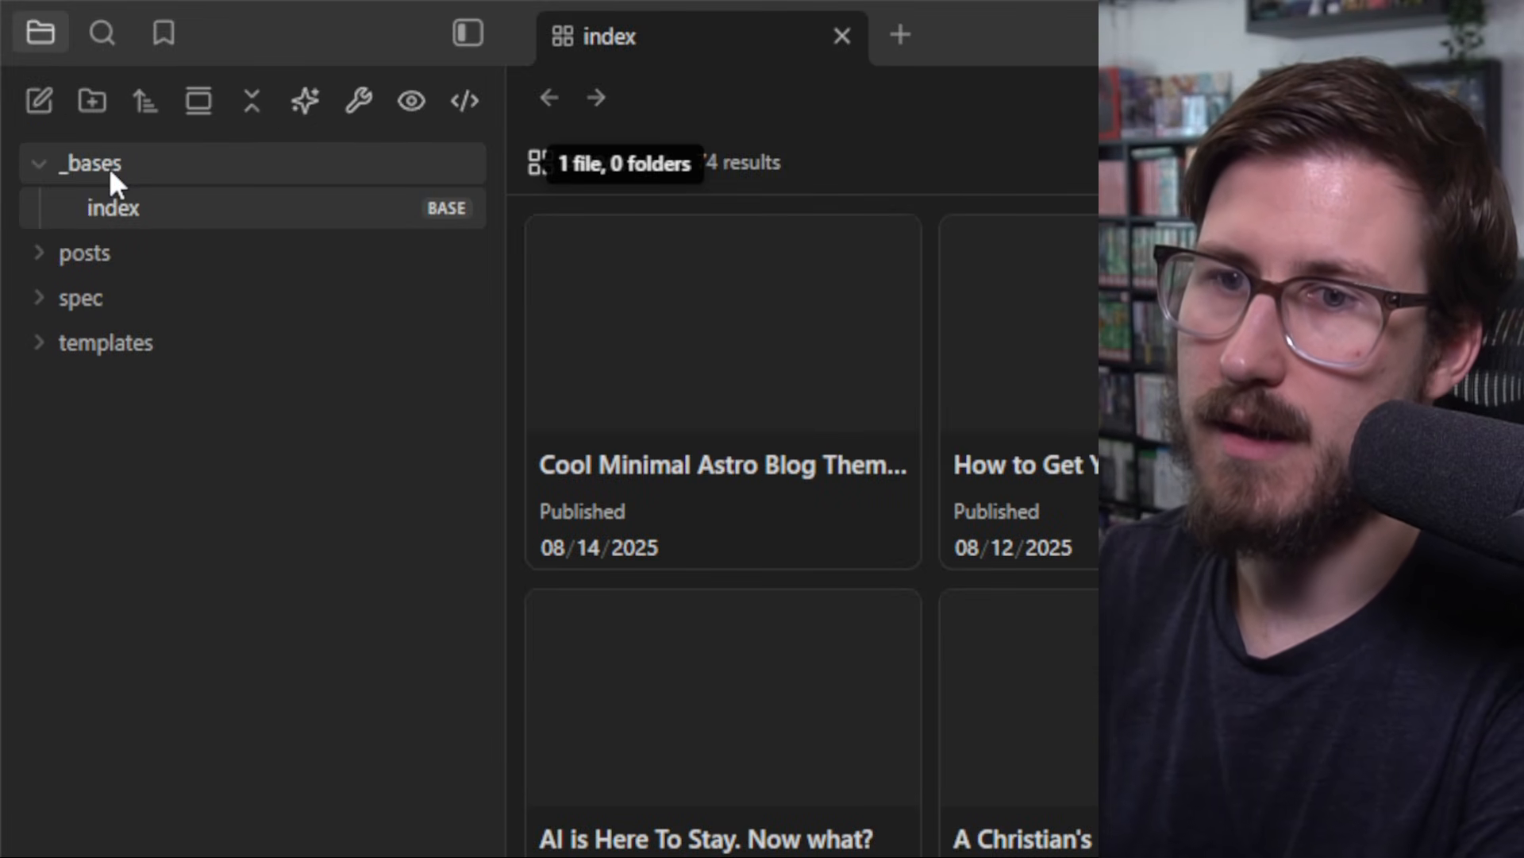
# Step: Create a new Untitled base inside the _bases folder
pyautogui.rightClick(108, 167)
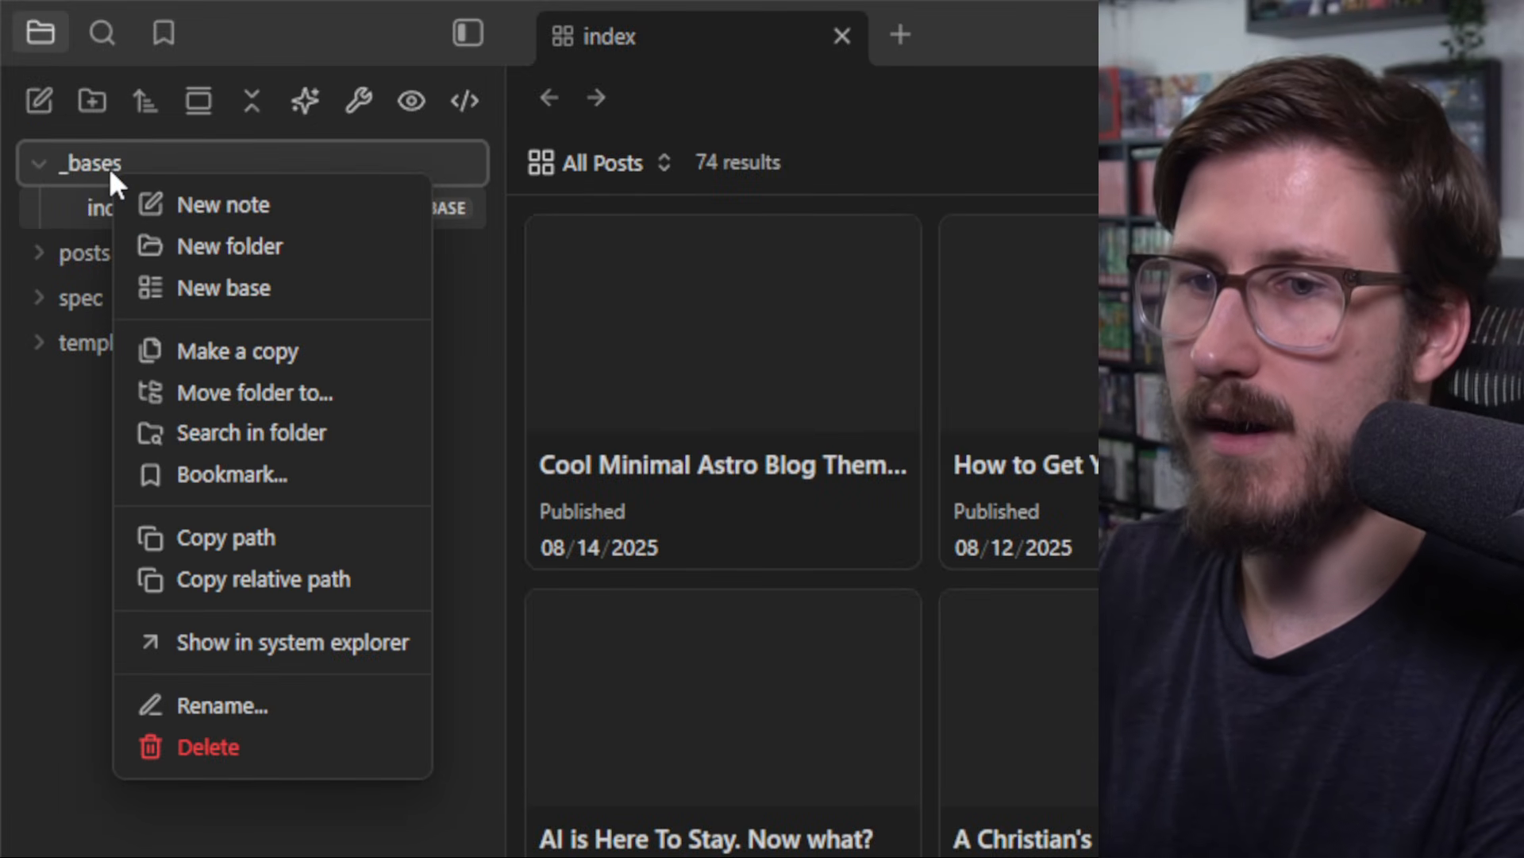
pyautogui.click(222, 286)
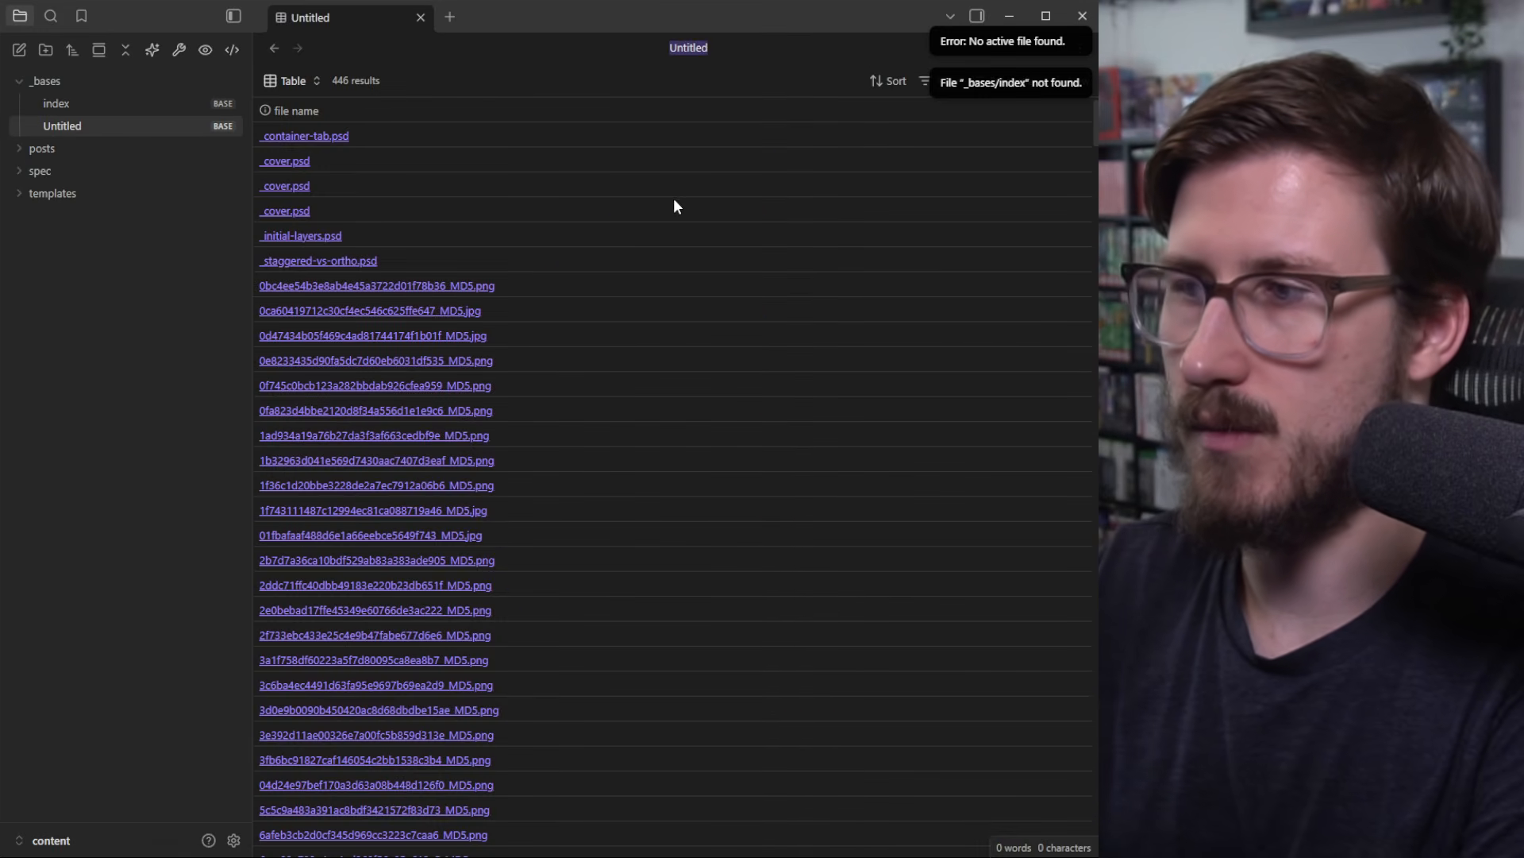
pyautogui.moveTo(1096, 123)
pyautogui.mouseDown()
pyautogui.moveTo(1059, 588)
pyautogui.moveTo(1082, 838)
pyautogui.moveTo(1062, 415)
pyautogui.moveTo(1080, 103)
pyautogui.mouseUp()
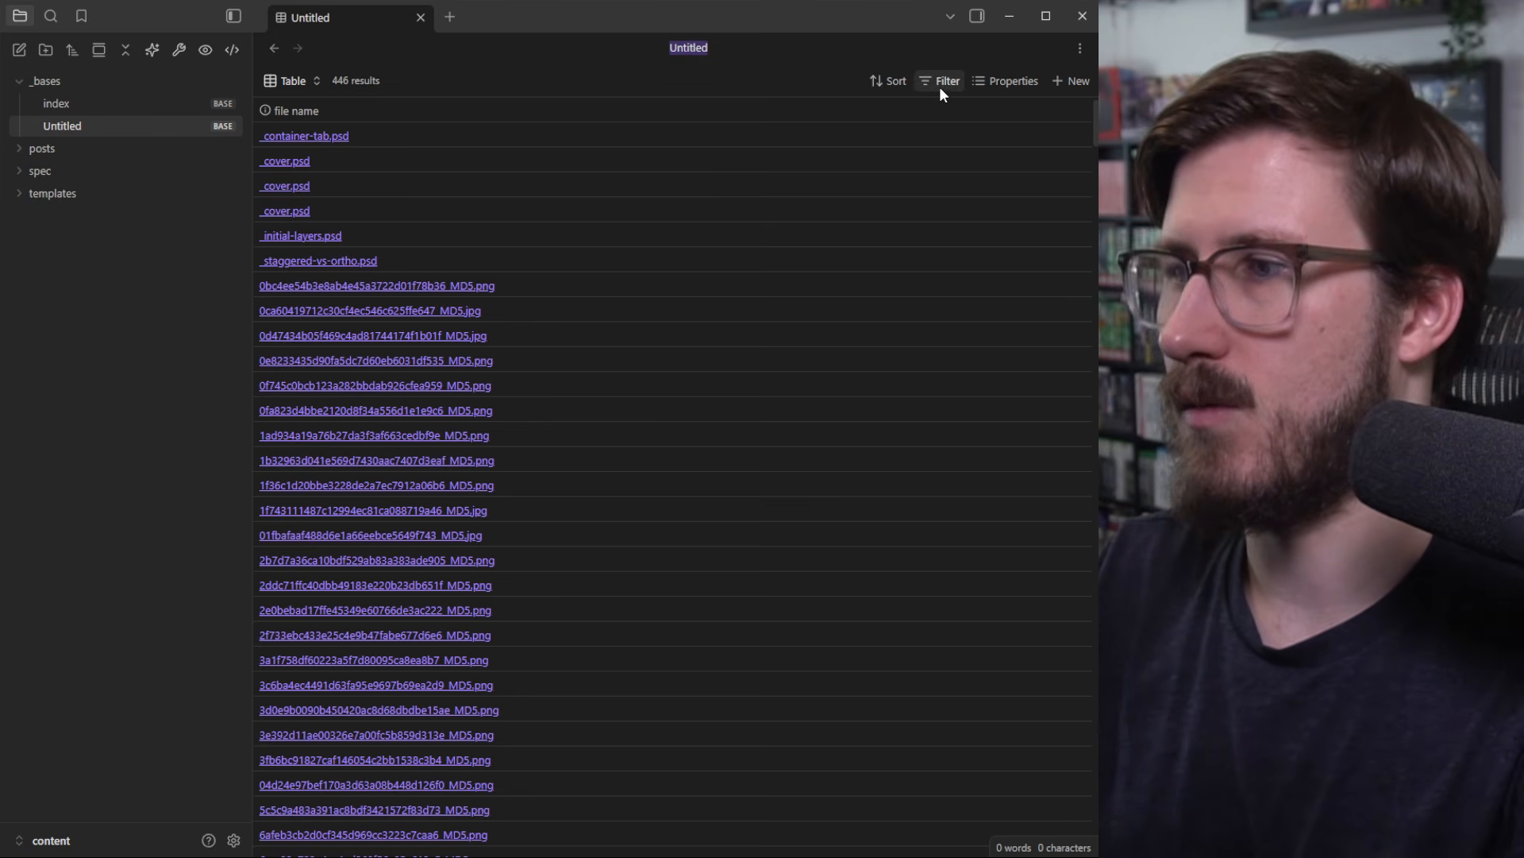
# Step: Add an all-views filter where file extension is md, leaving 85 results
pyautogui.click(944, 85)
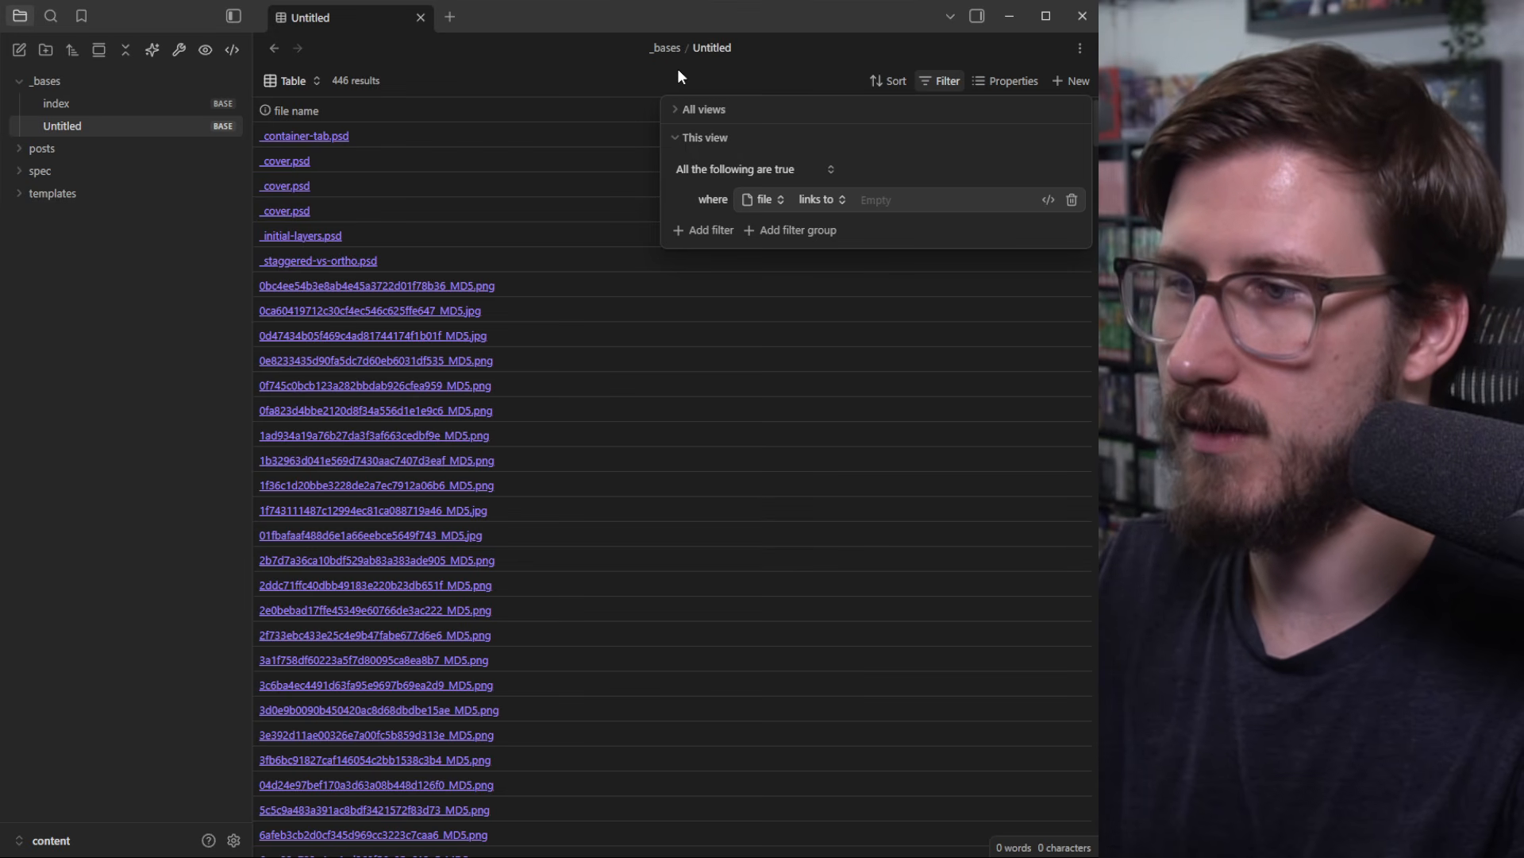
pyautogui.click(683, 140)
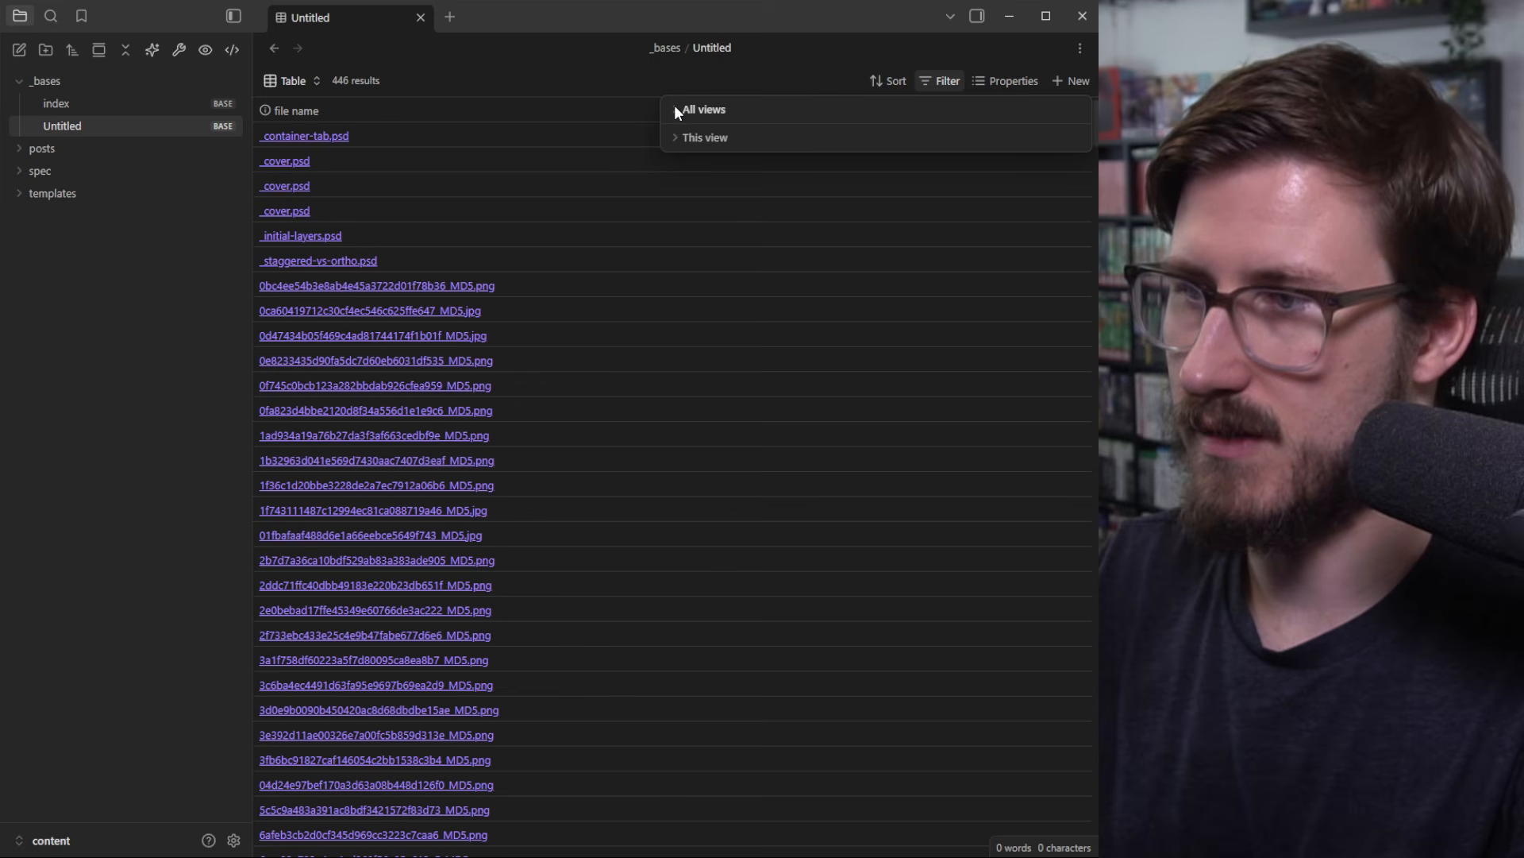
pyautogui.click(675, 108)
pyautogui.click(771, 170)
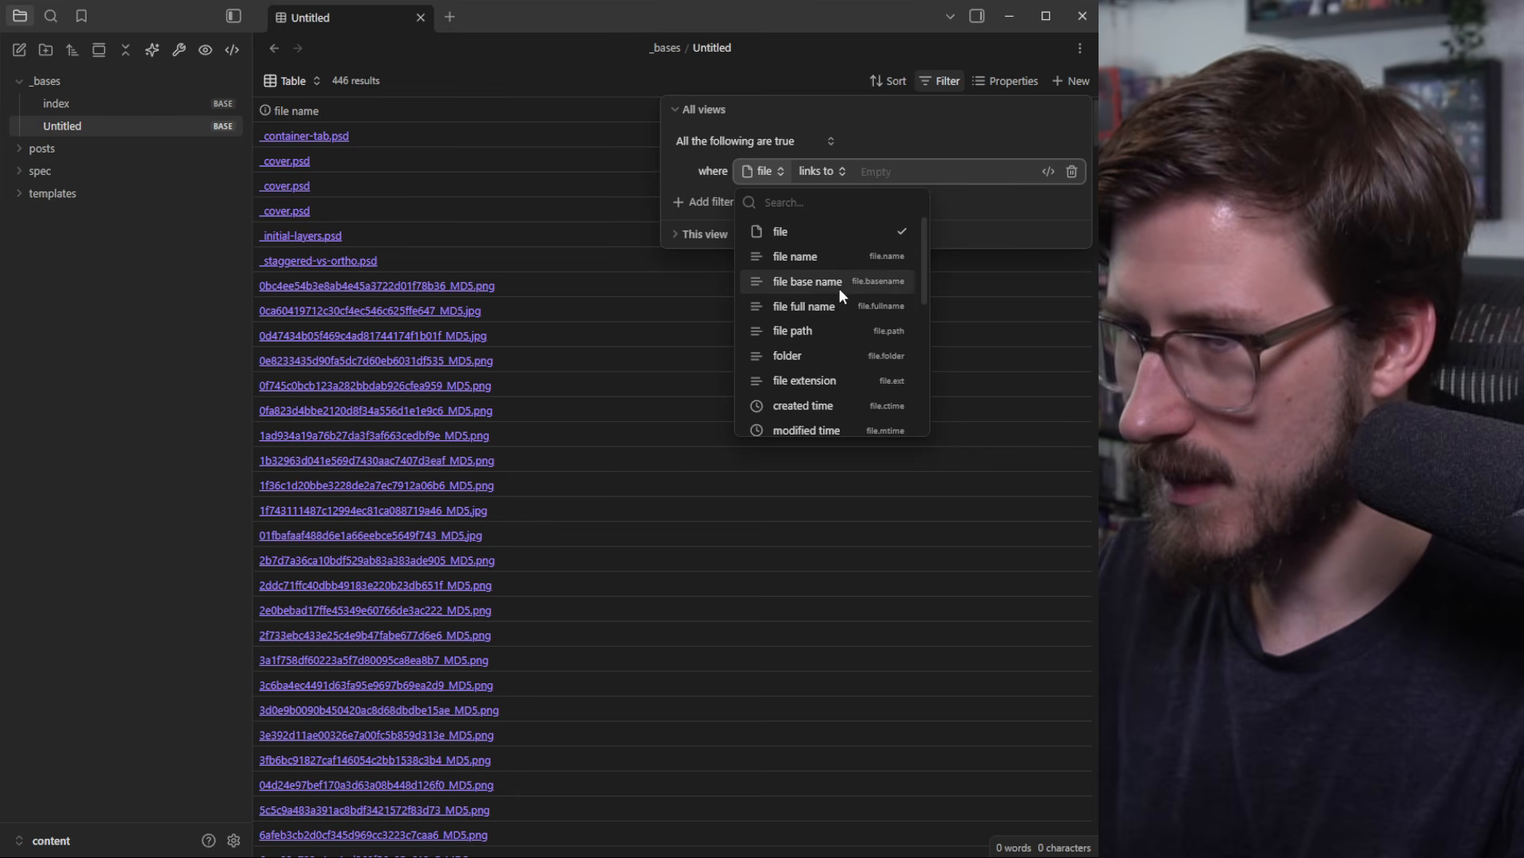
pyautogui.scroll(-3, 845, 284)
pyautogui.scroll(-3, 851, 288)
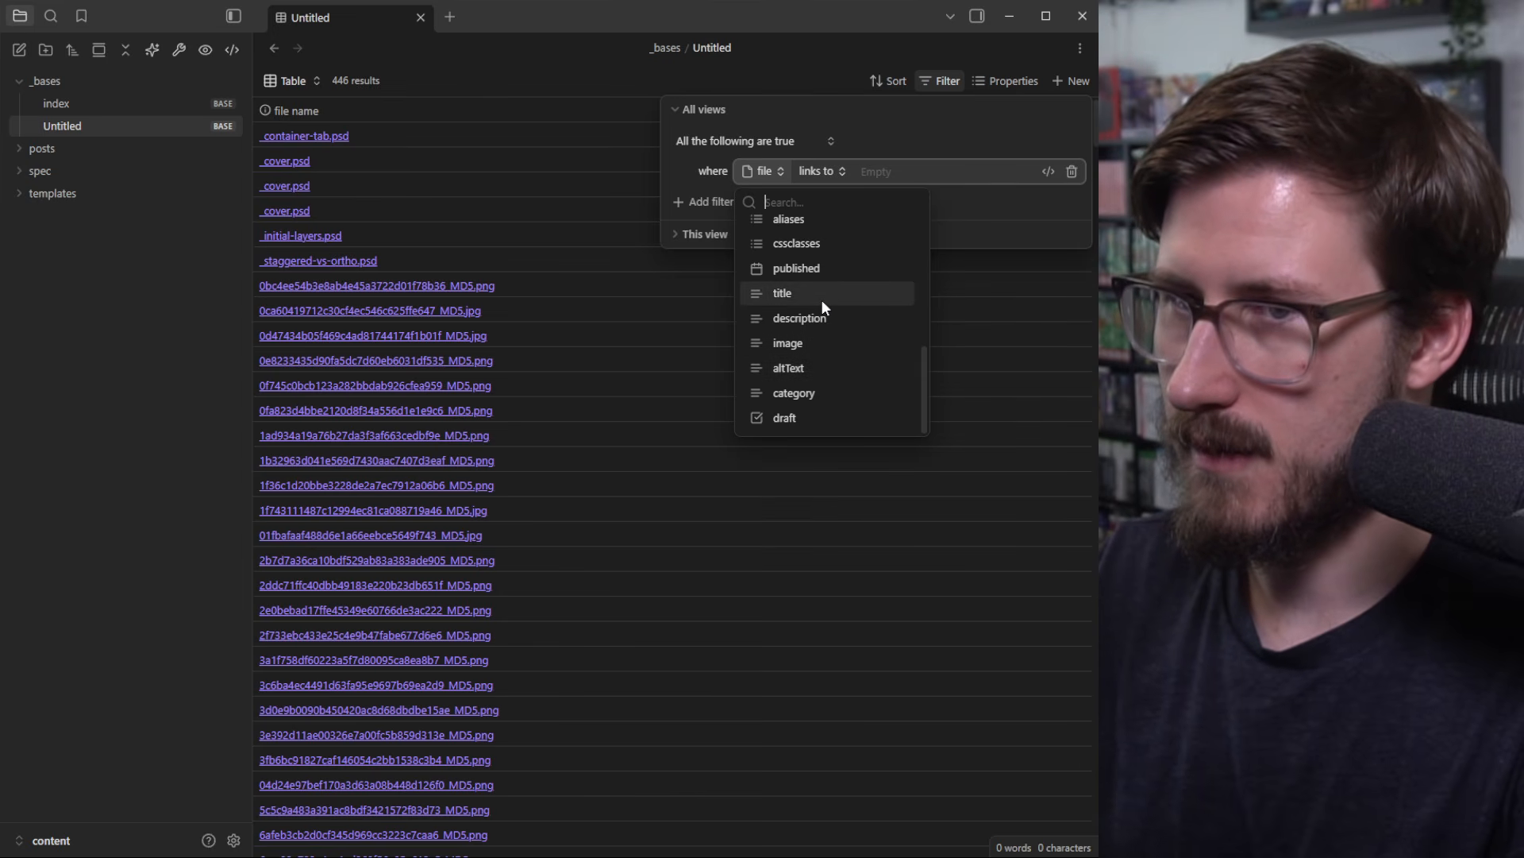
pyautogui.scroll(10, 822, 300)
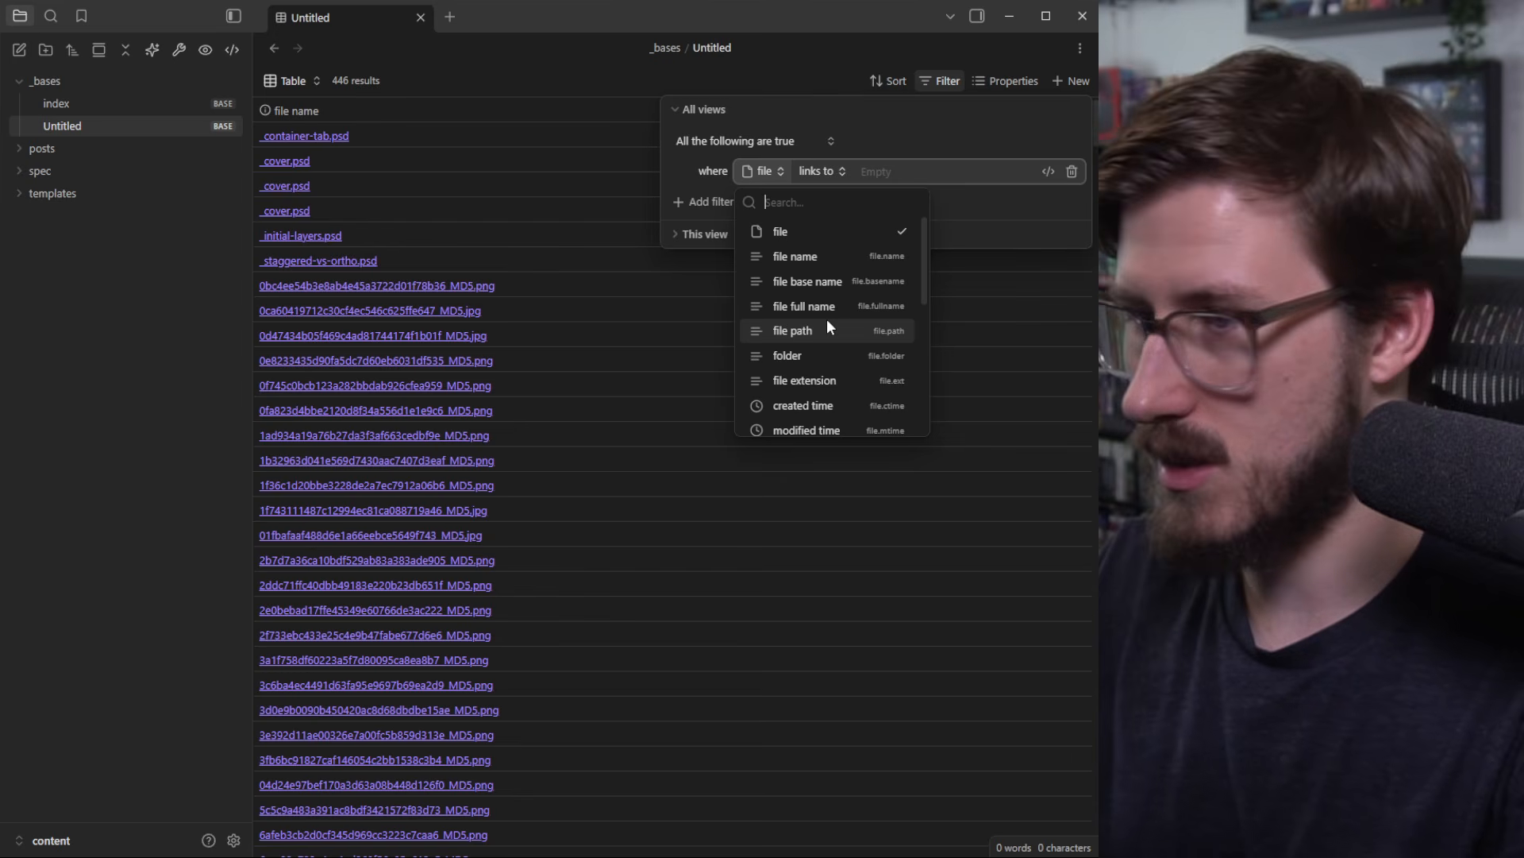
pyautogui.click(831, 380)
pyautogui.click(929, 171)
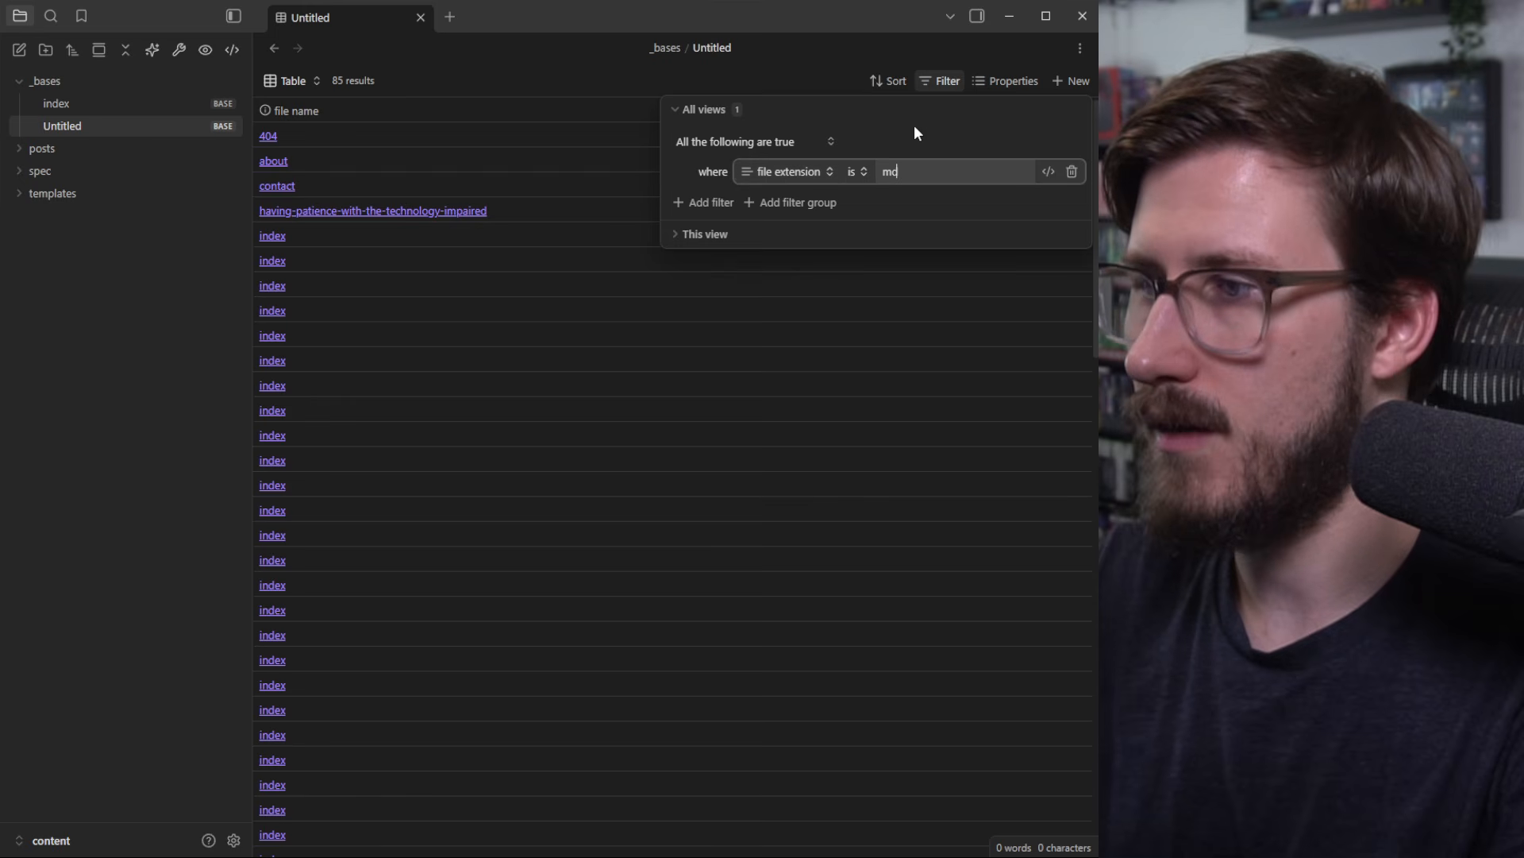
# Step: Add title and published columns to the table and widen the title column
pyautogui.click(1003, 83)
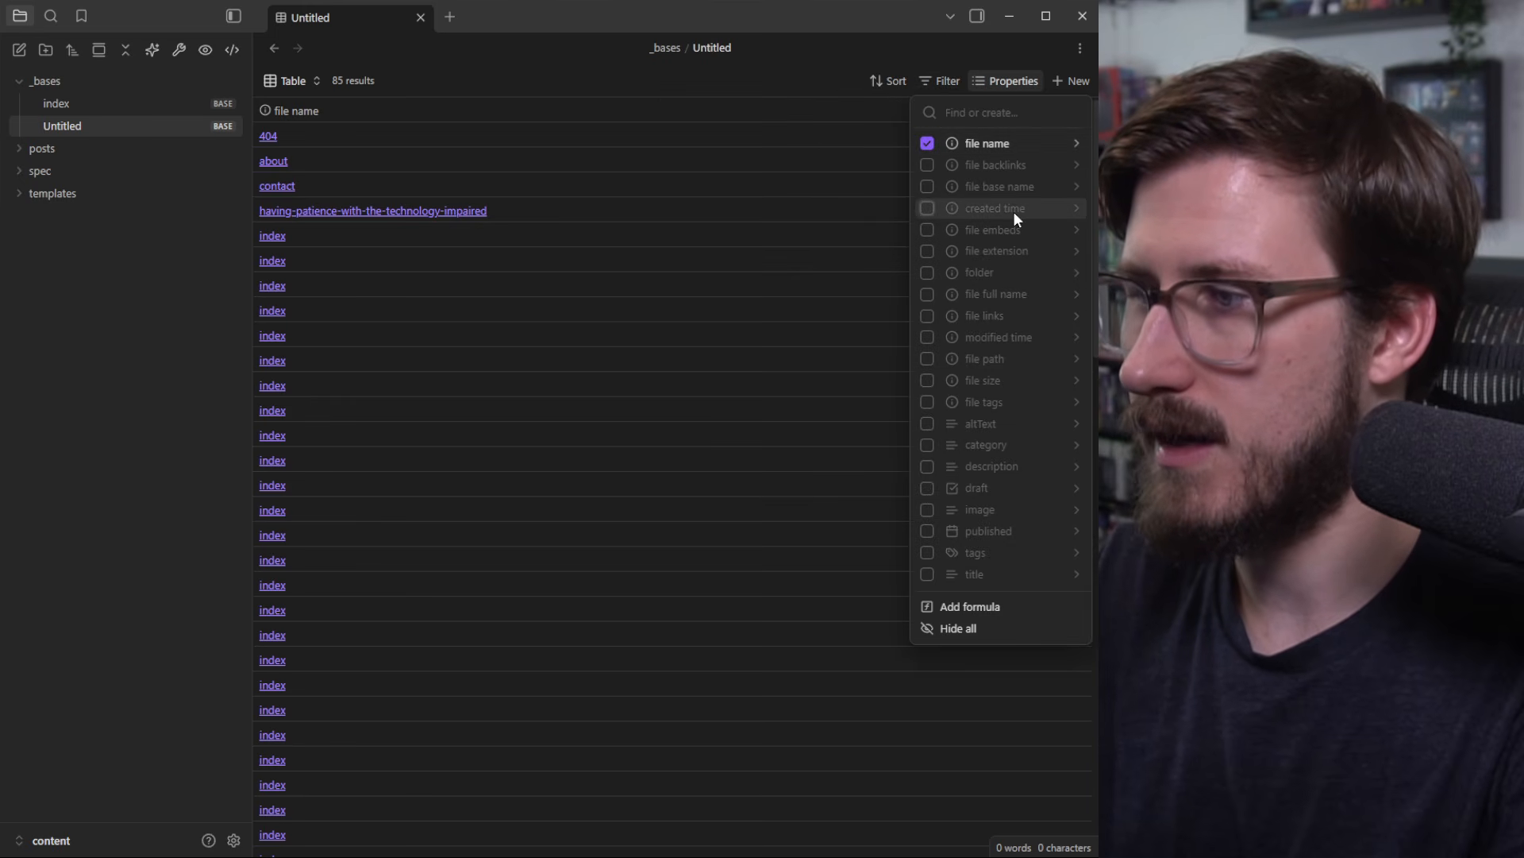
pyautogui.click(926, 573)
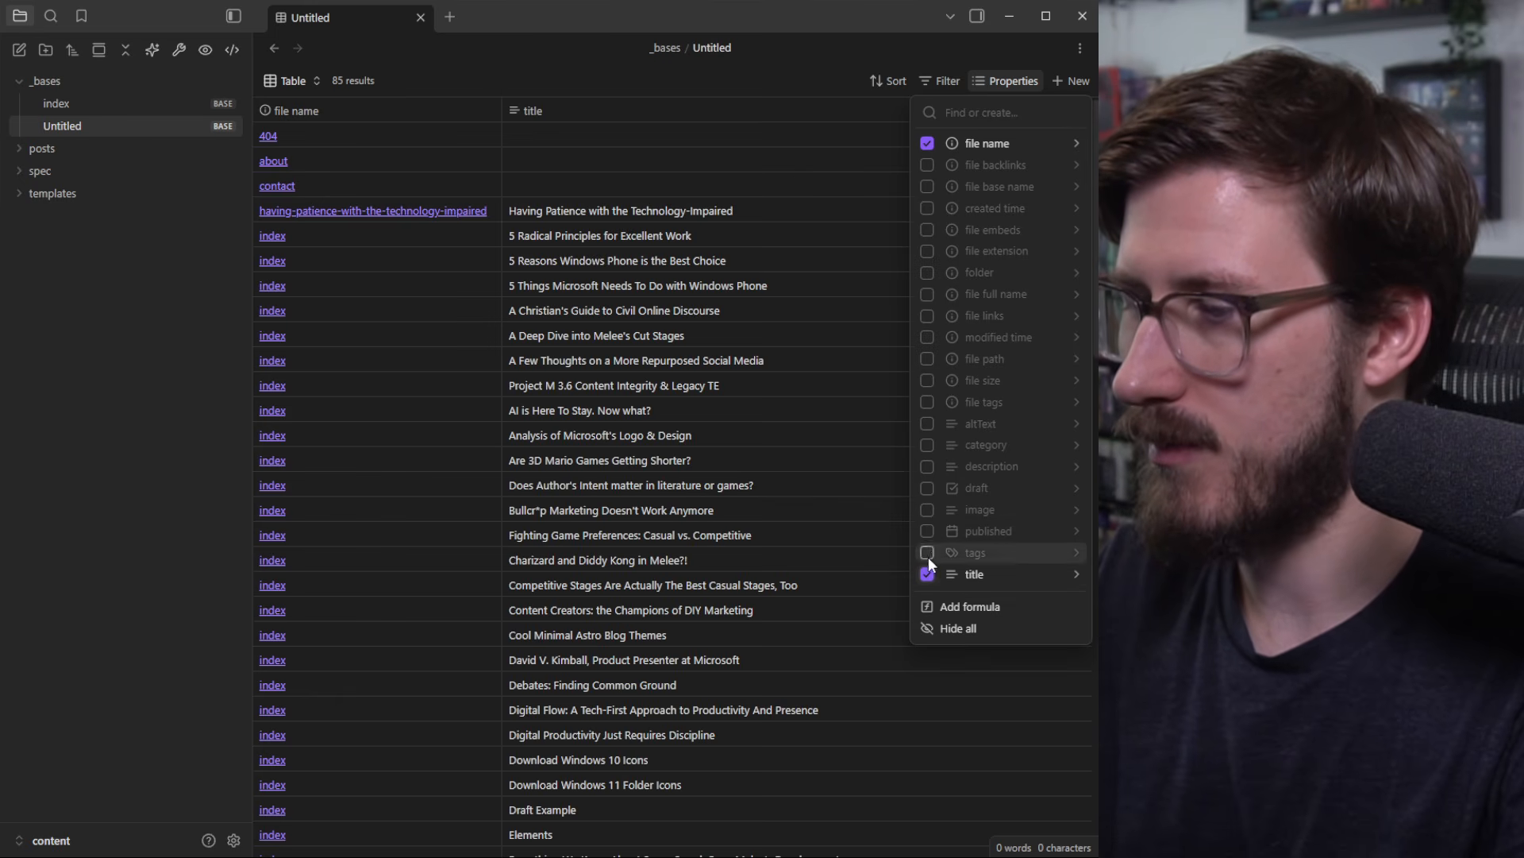
pyautogui.click(931, 535)
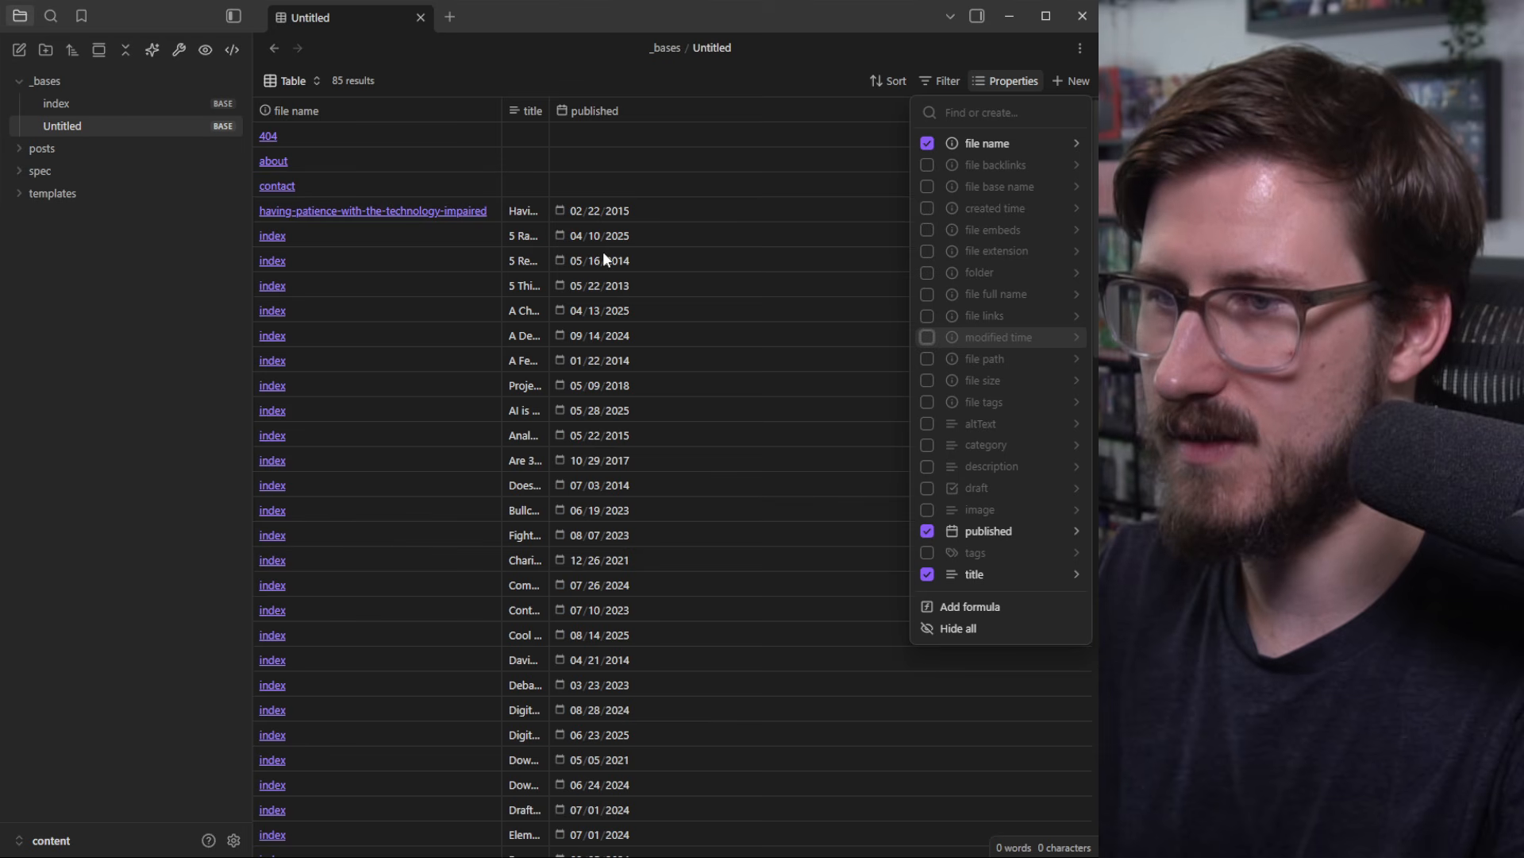
pyautogui.click(555, 105)
pyautogui.moveTo(550, 110); pyautogui.dragTo(831, 112)
pyautogui.scroll(-10, 302, 285)
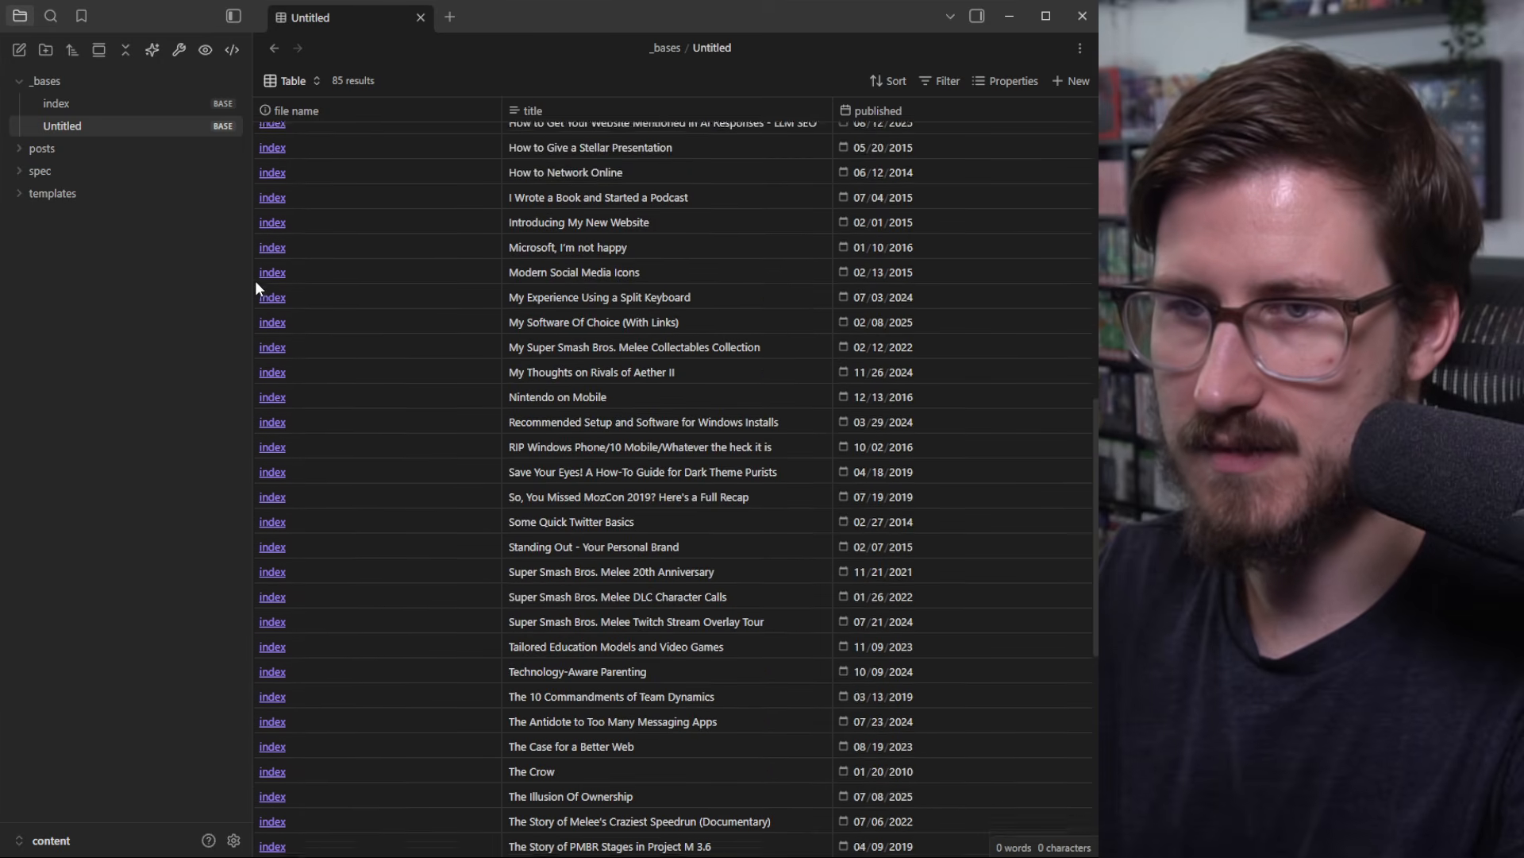
# Step: Expand the posts folder and peek inside the a-deep-dive-into-melees-cut-stages folder
pyautogui.click(25, 149)
pyautogui.scroll(-3, 106, 286)
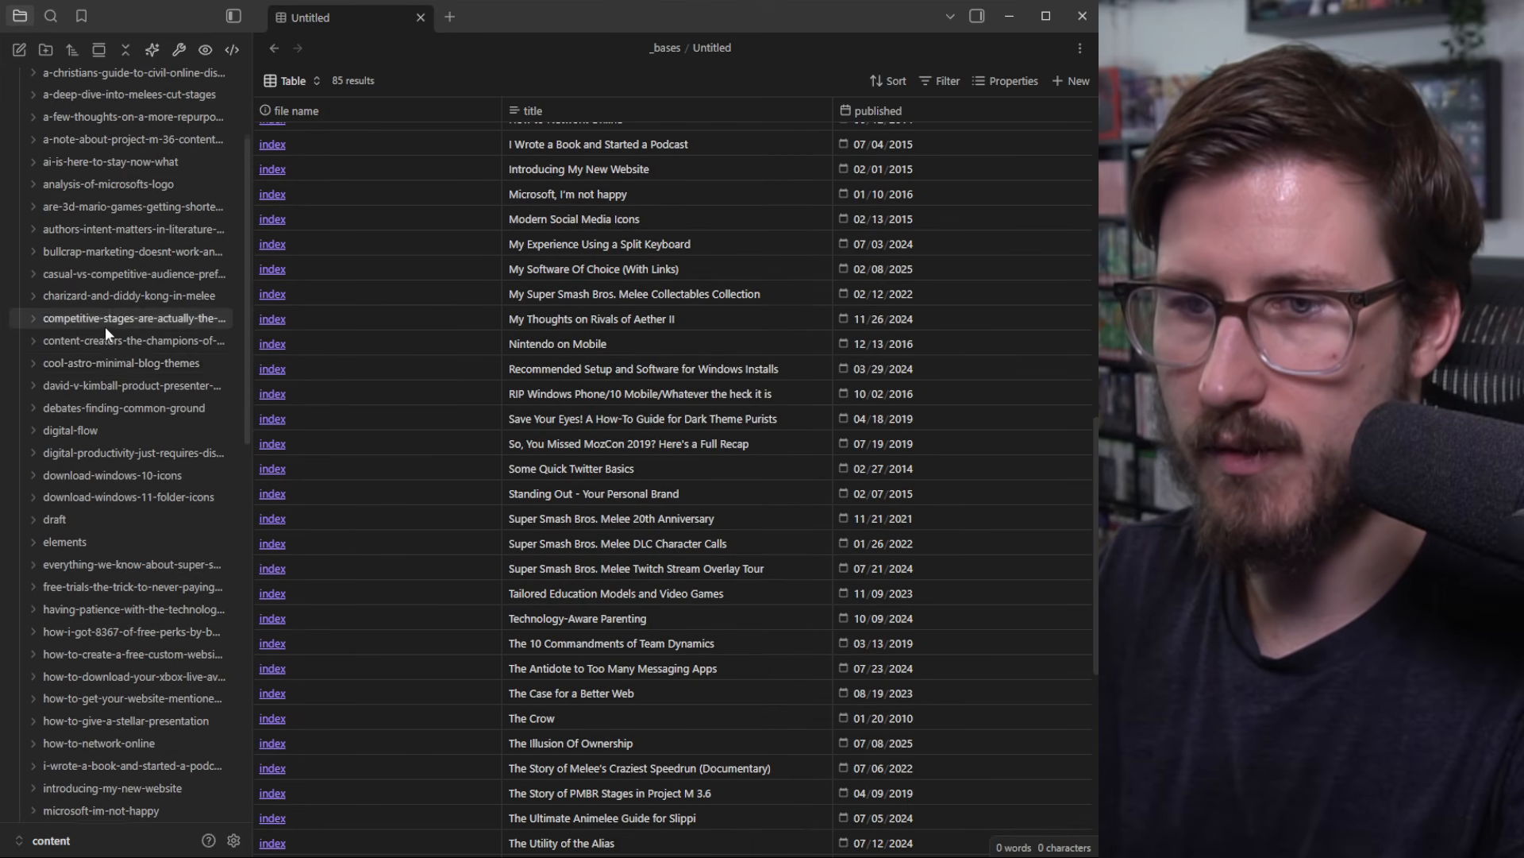
pyautogui.scroll(3, 104, 326)
pyautogui.click(38, 259)
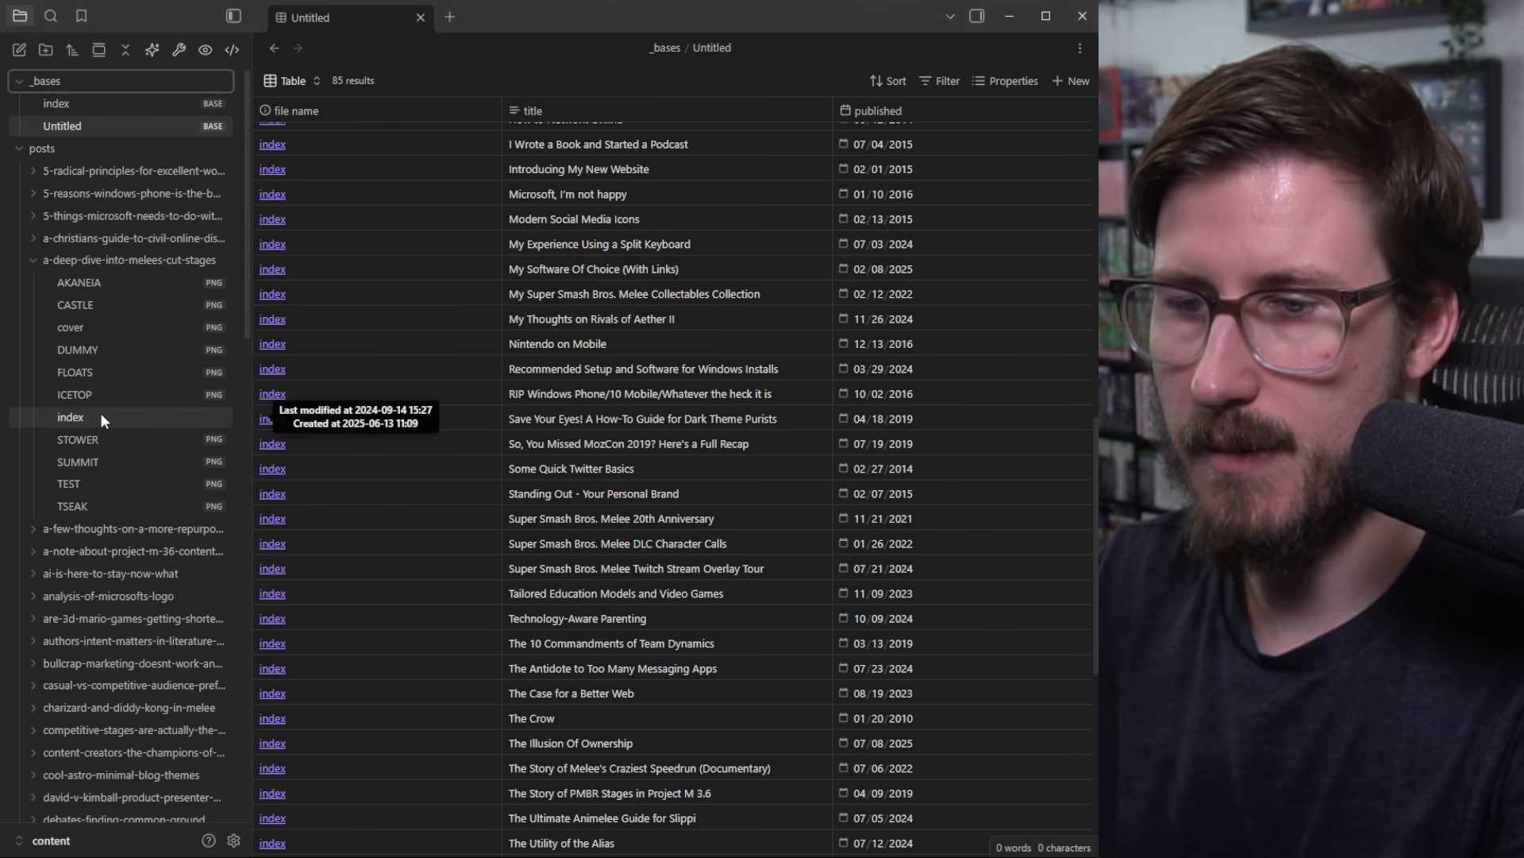
pyautogui.click(71, 258)
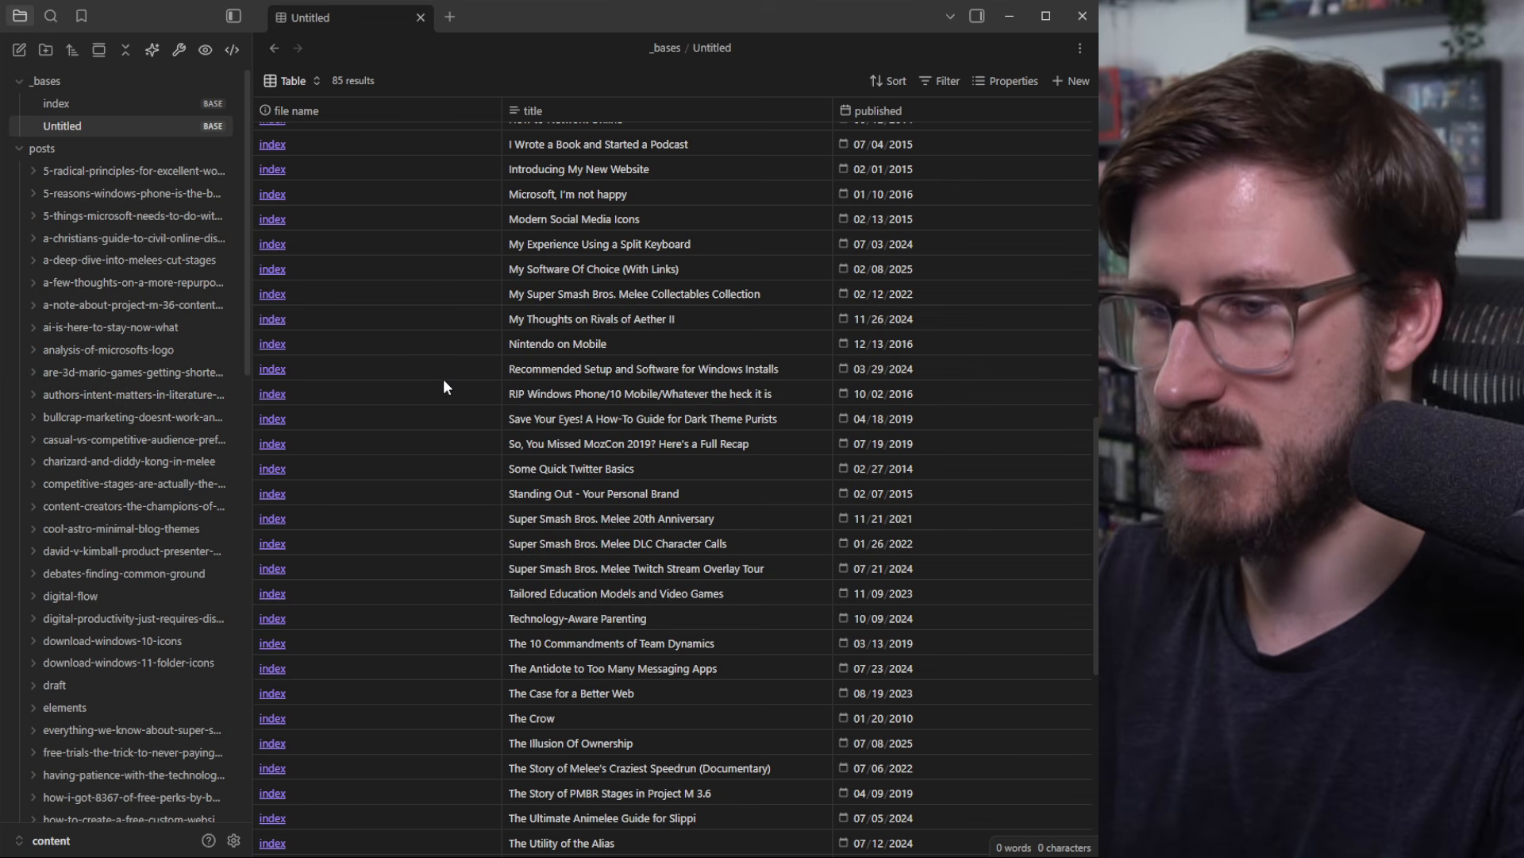
pyautogui.scroll(10, 288, 515)
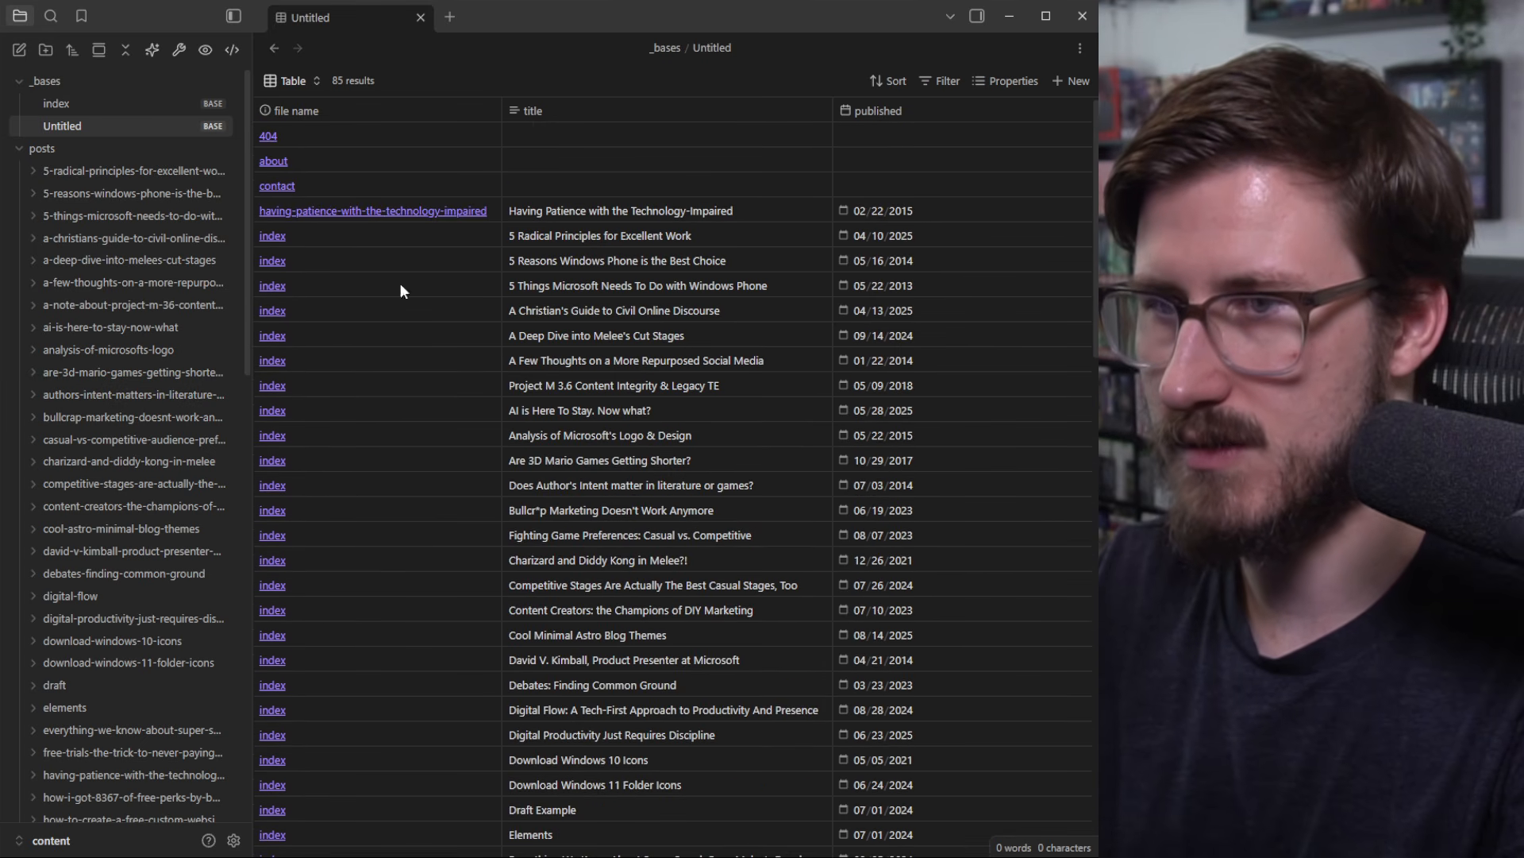
# Step: Hide the file name column and move published before title
pyautogui.click(999, 82)
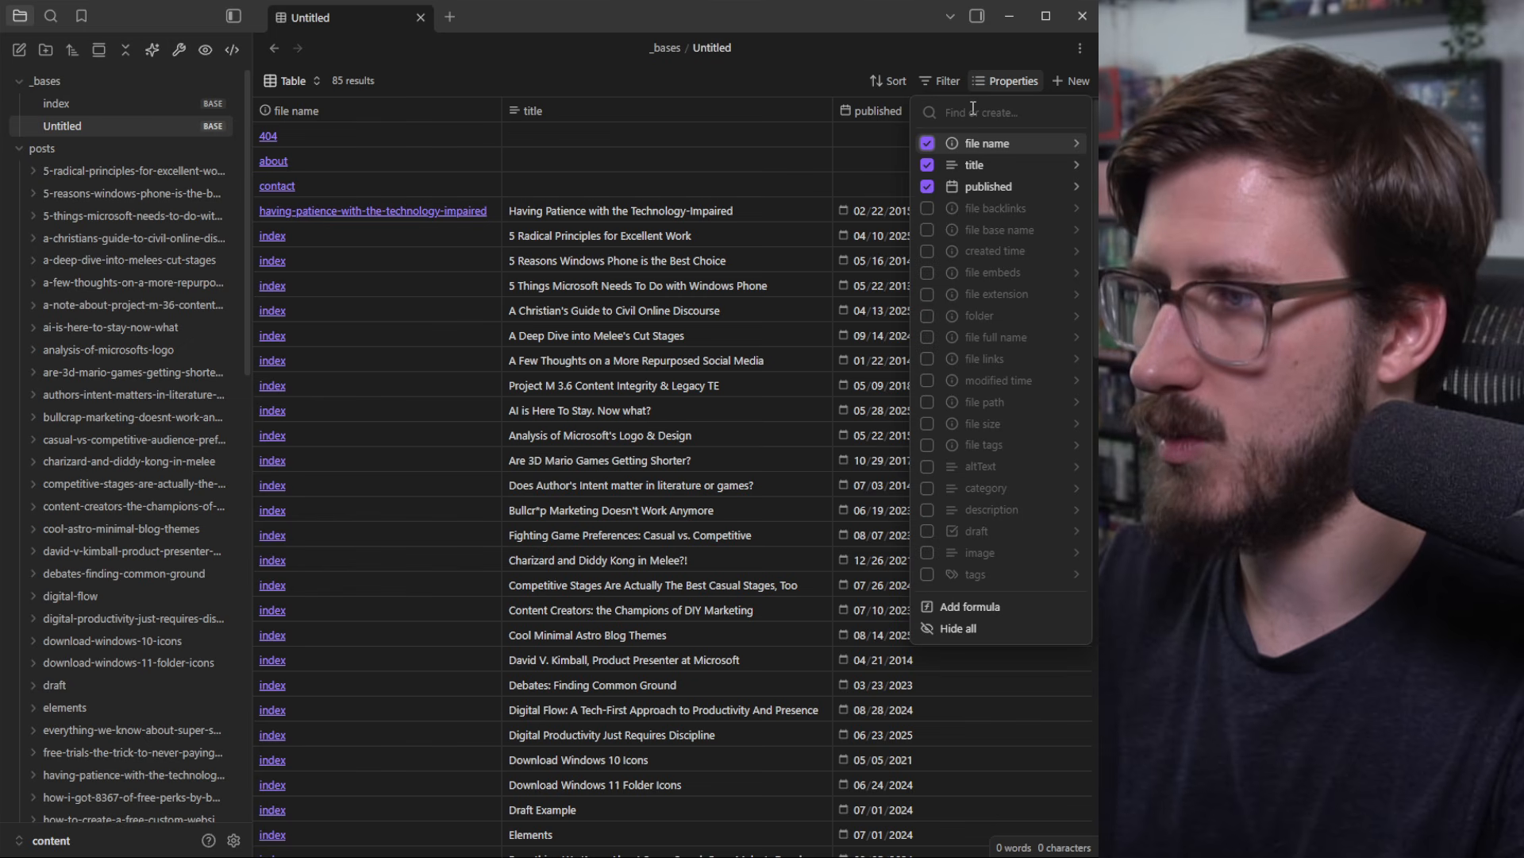
pyautogui.click(1011, 91)
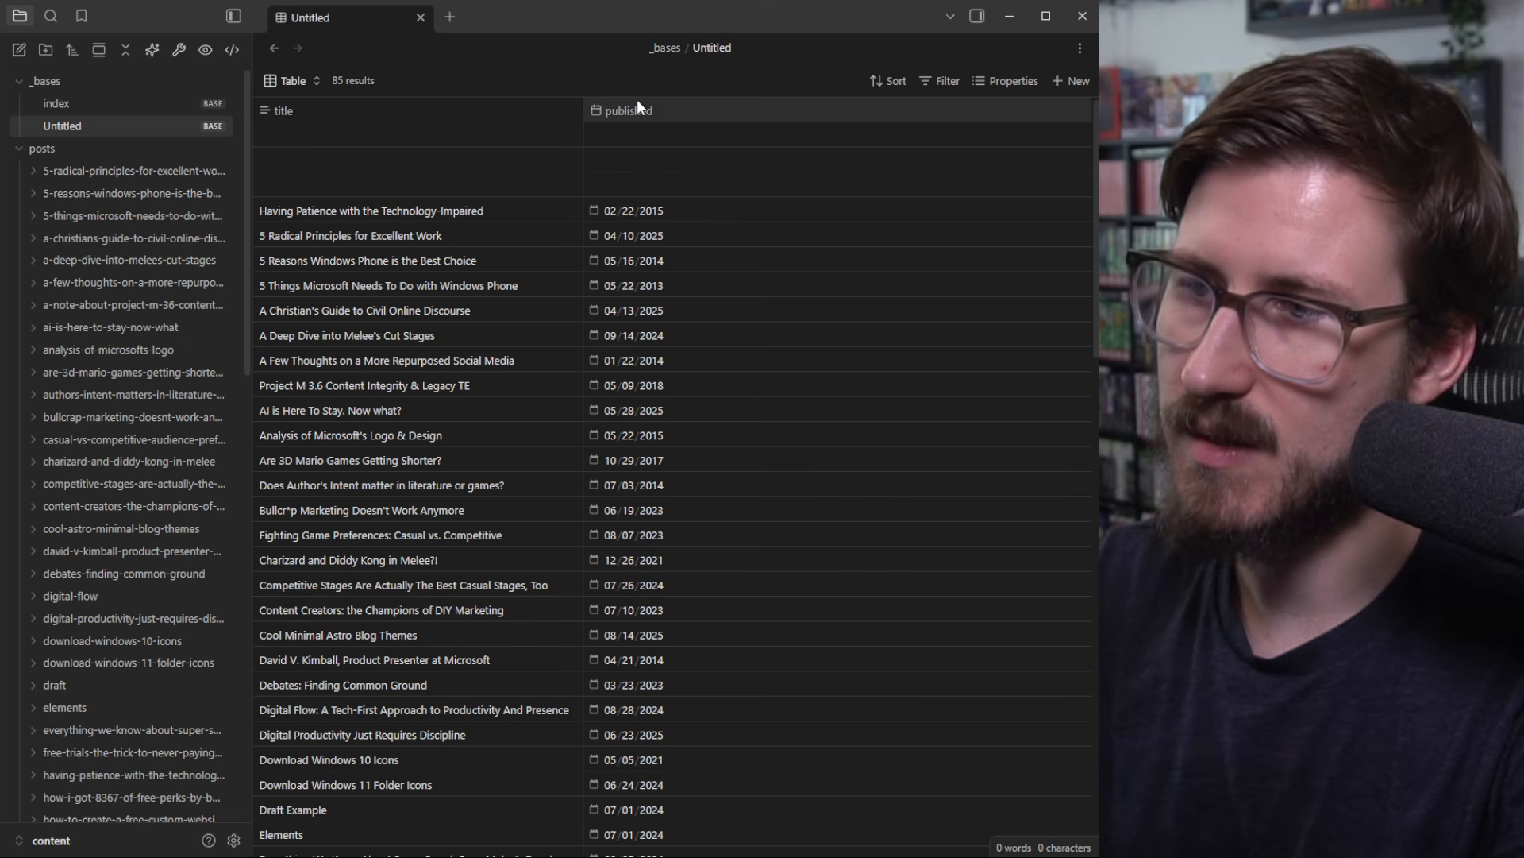
pyautogui.moveTo(632, 111); pyautogui.dragTo(346, 111)
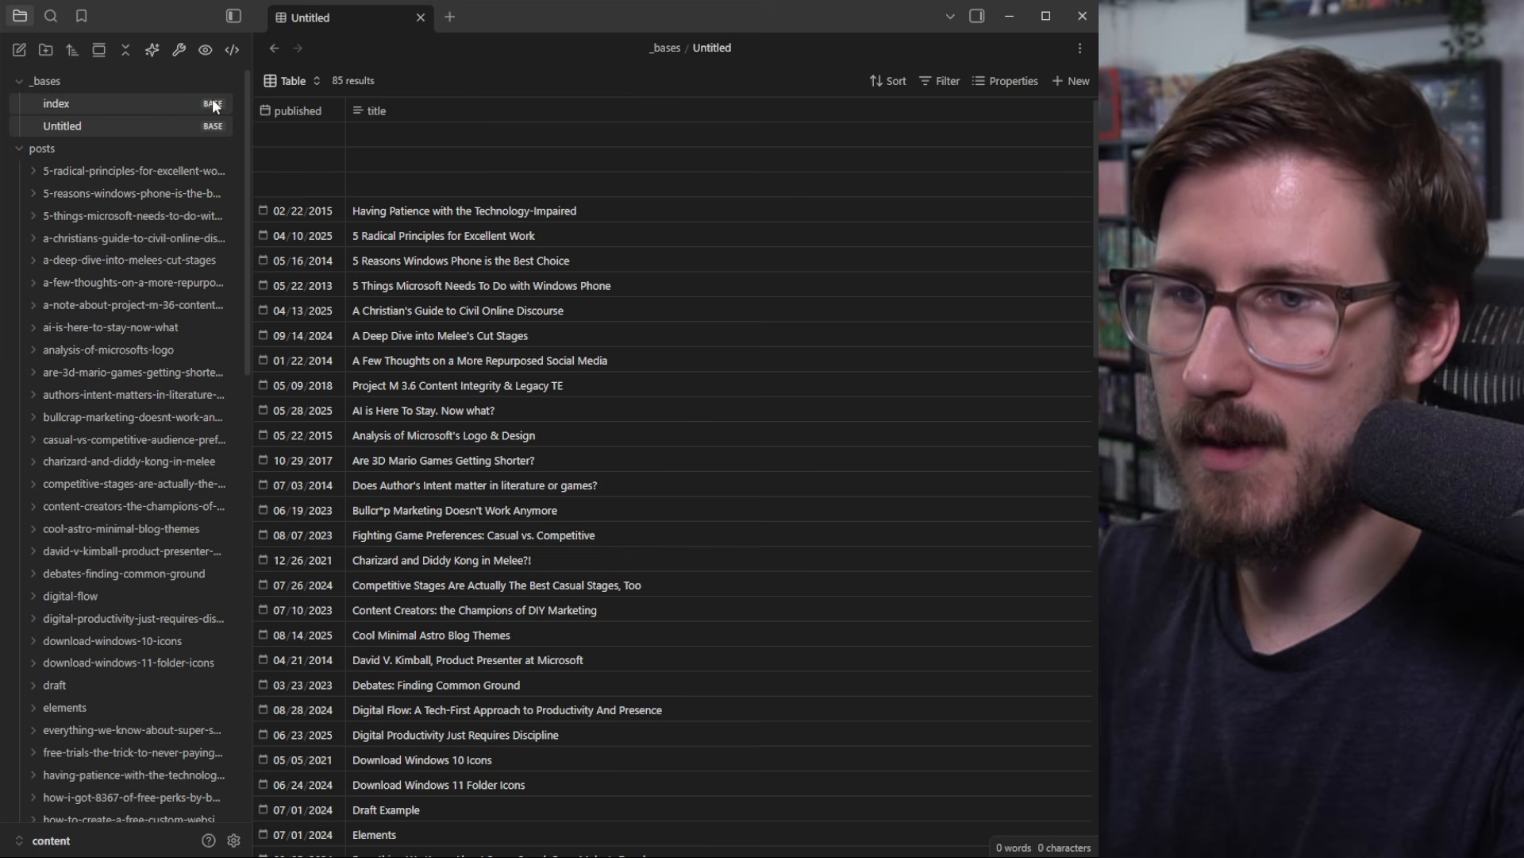
# Step: Change the Table view's layout to Cards, rename it Cards, and switch to it
pyautogui.click(307, 82)
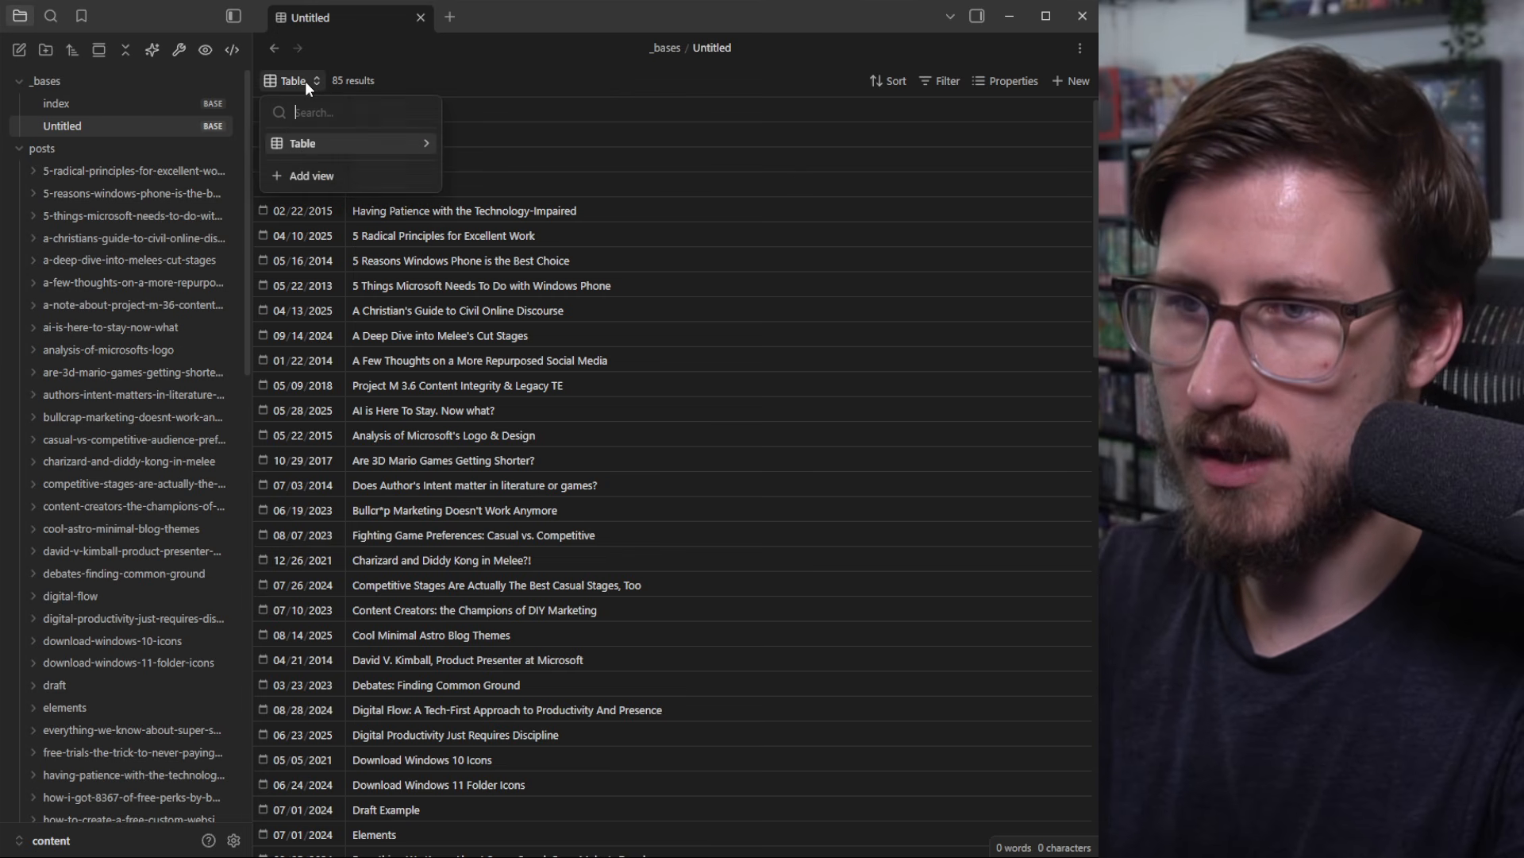
pyautogui.click(427, 142)
pyautogui.click(373, 186)
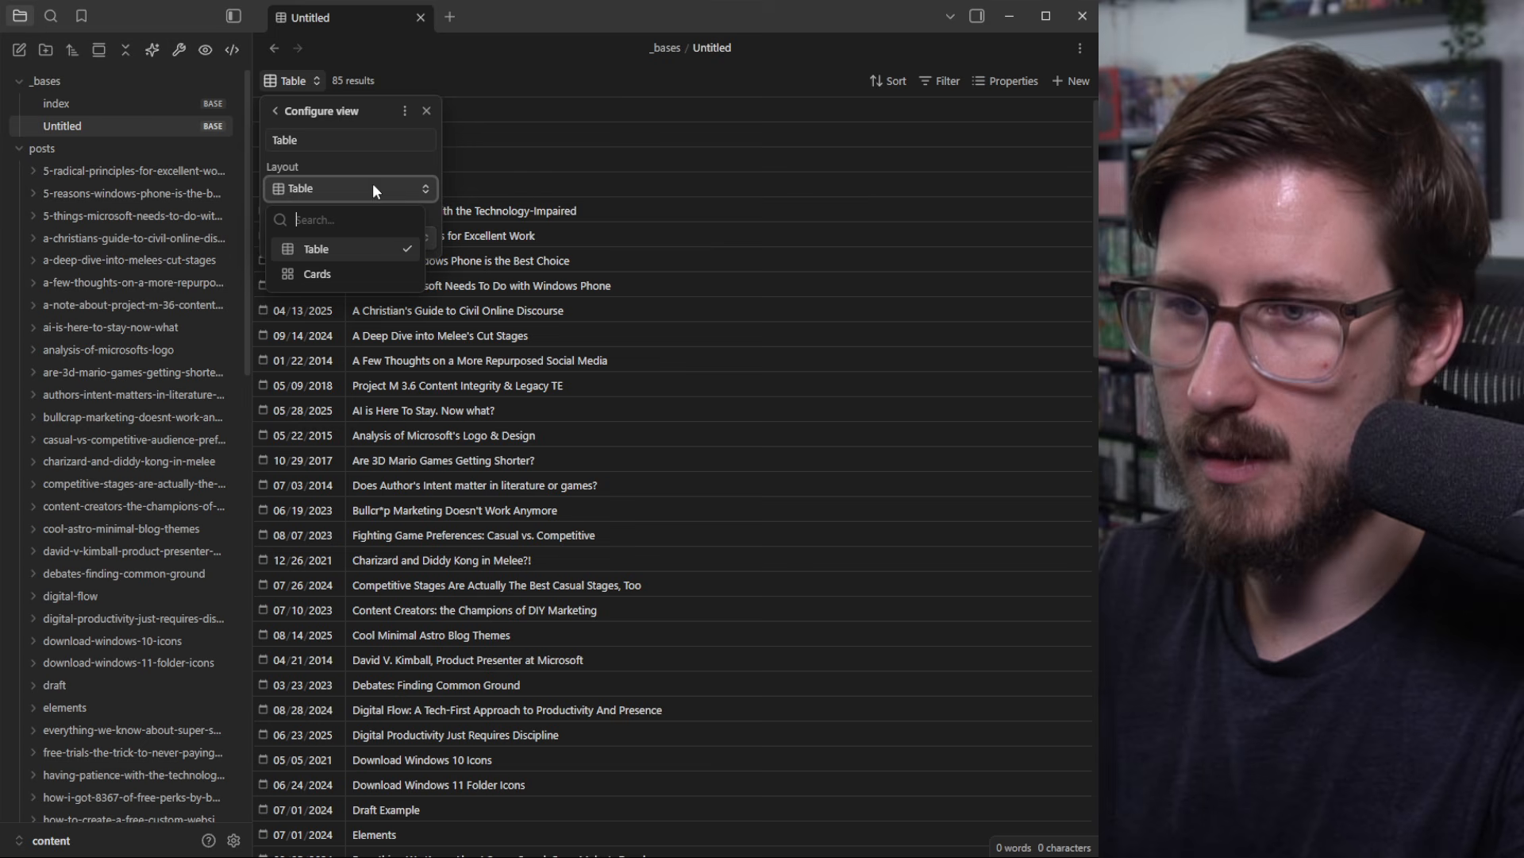
pyautogui.click(333, 270)
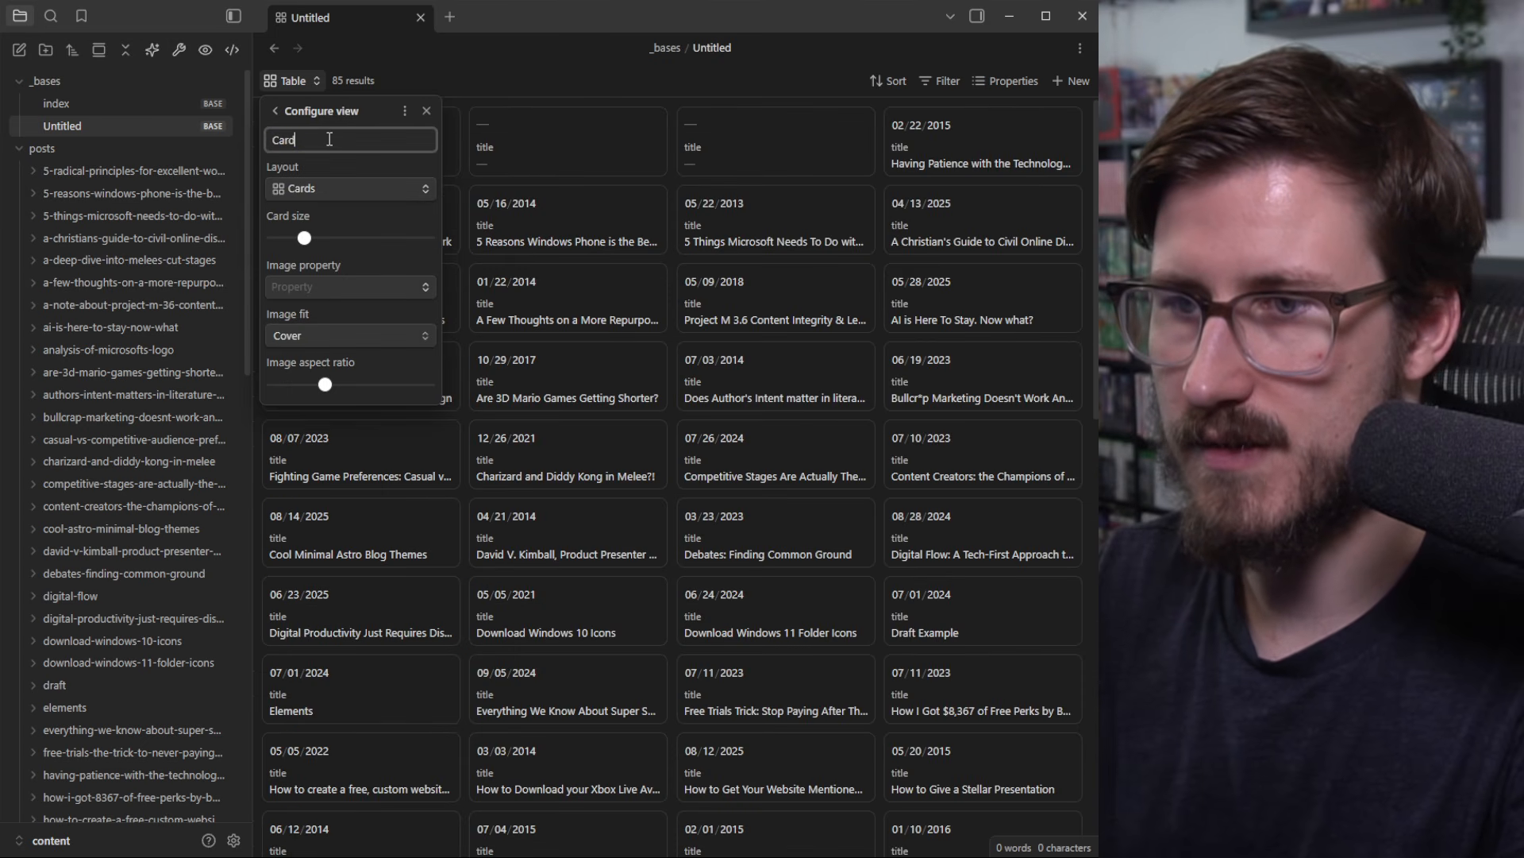
pyautogui.click(389, 292)
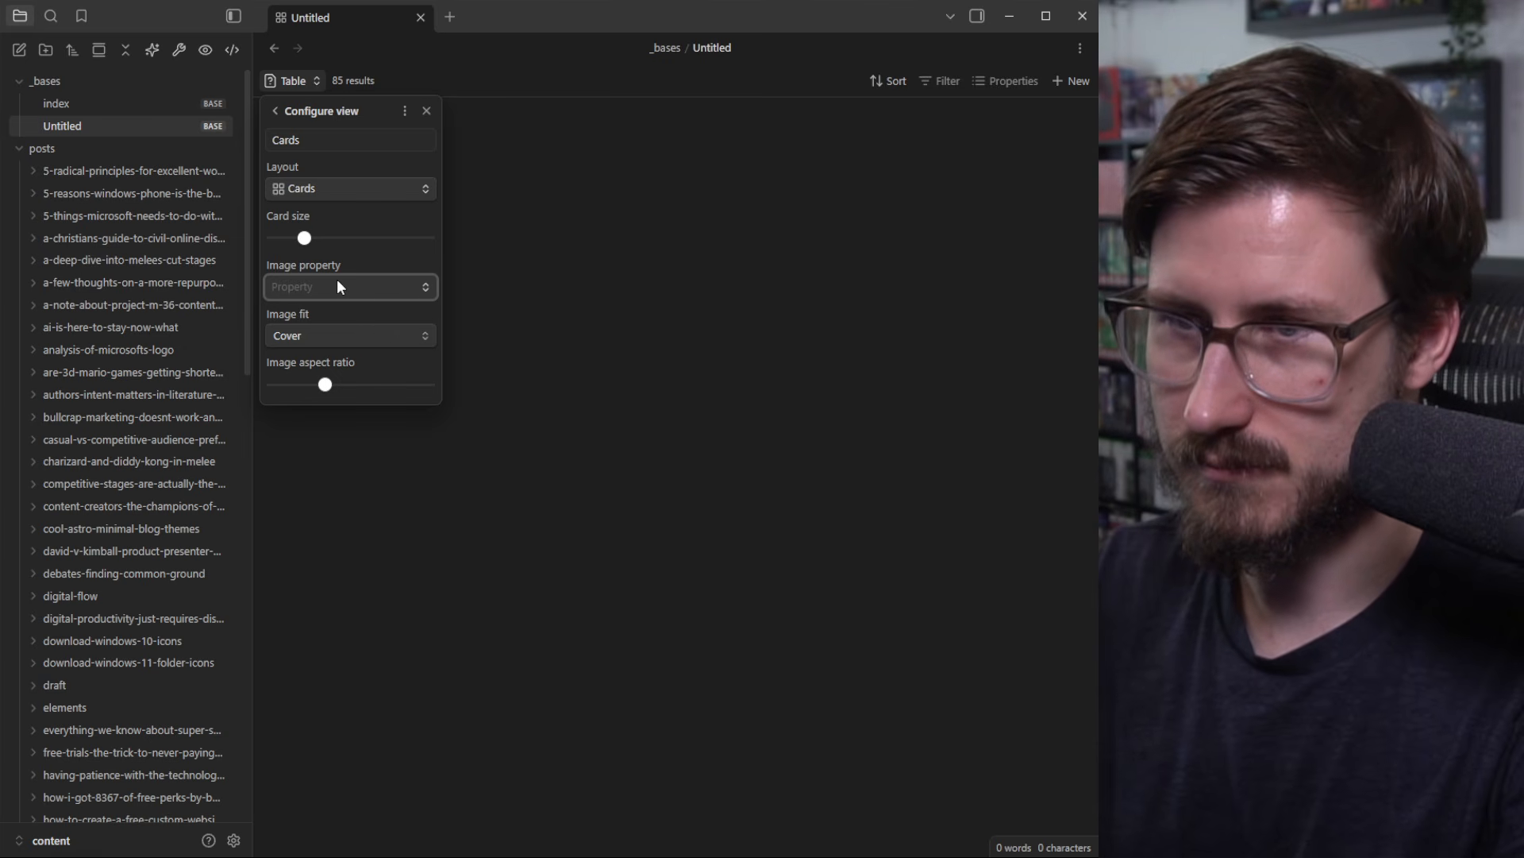
pyautogui.click(281, 114)
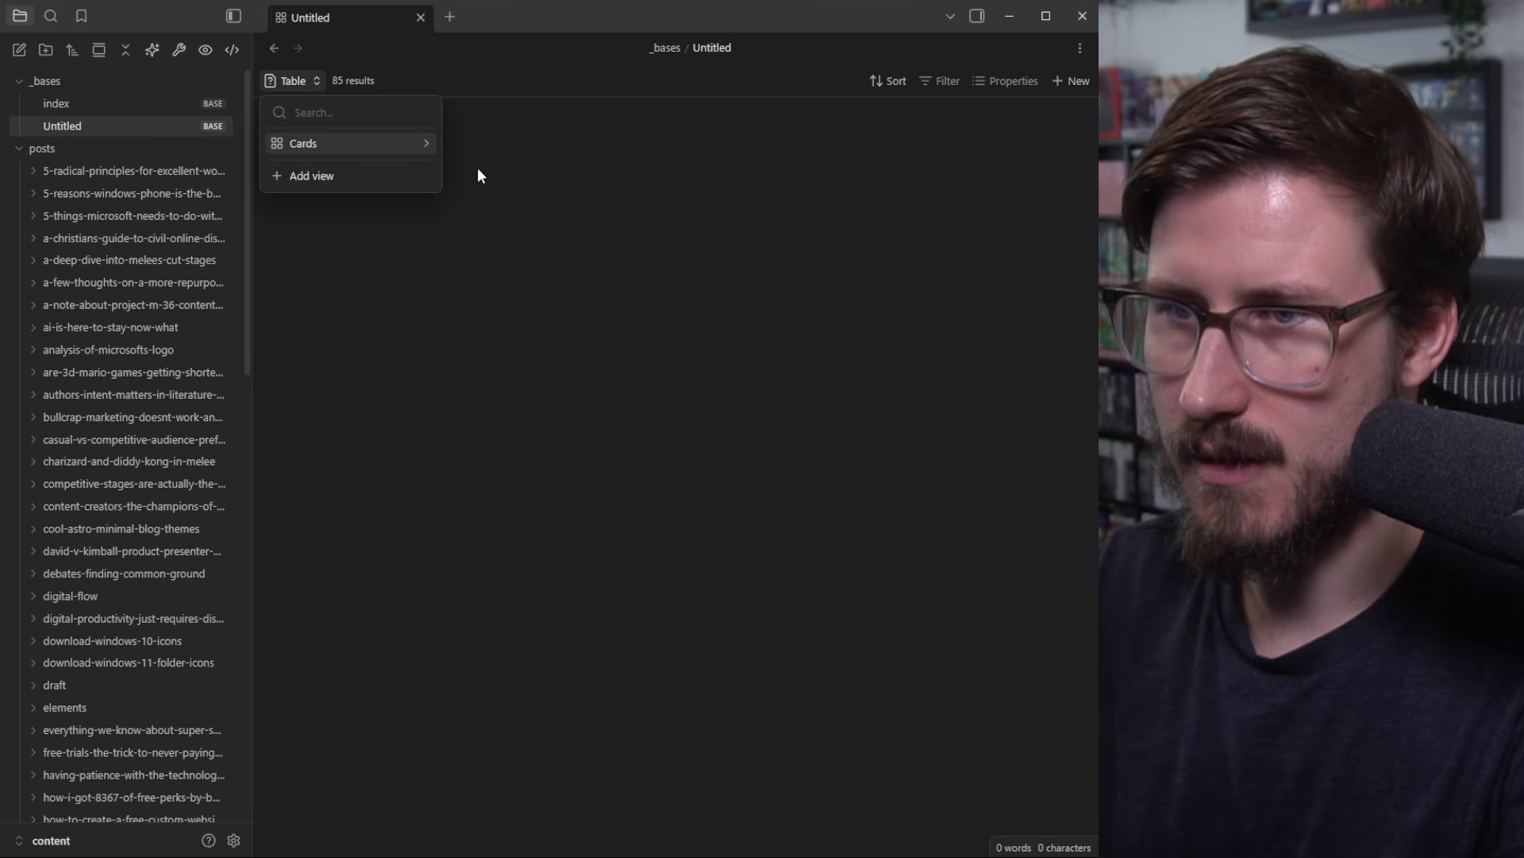
pyautogui.click(478, 168)
pyautogui.click(292, 77)
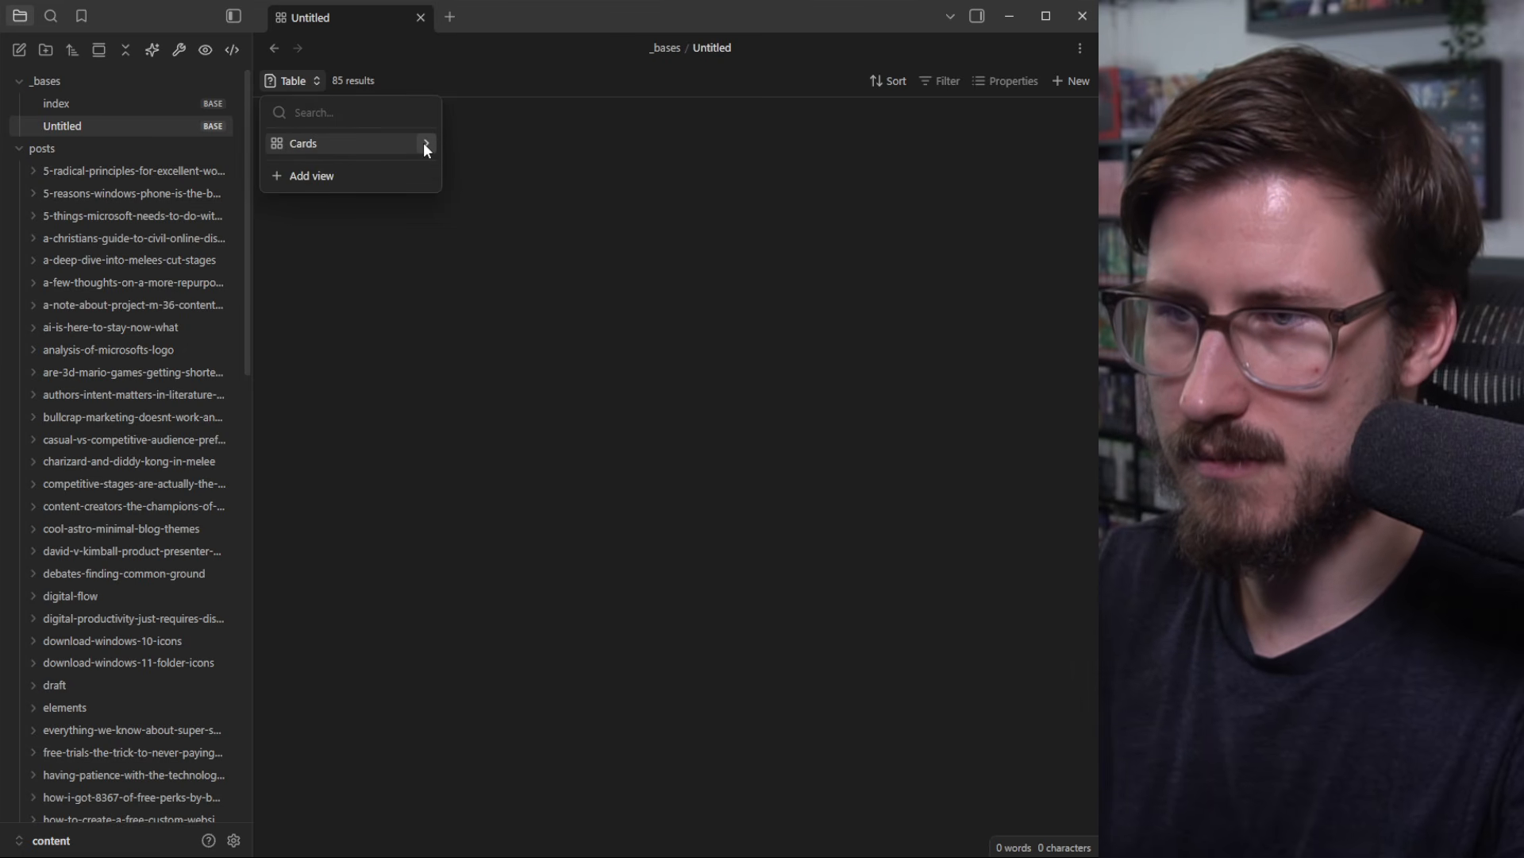
pyautogui.click(340, 143)
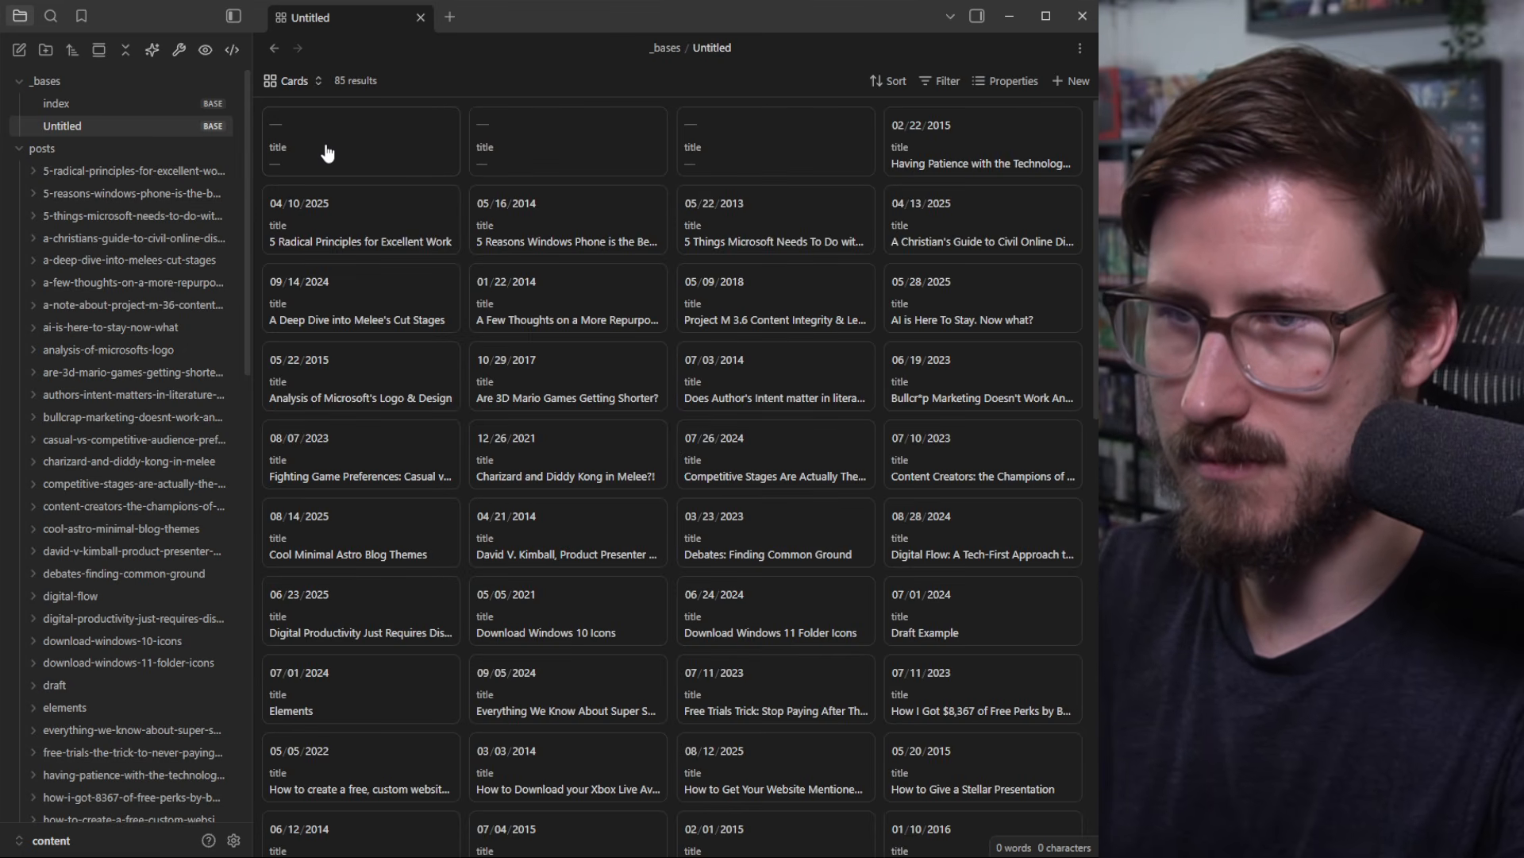
# Step: Show card images from the image property at a shorter 0.55 aspect ratio
pyautogui.click(307, 79)
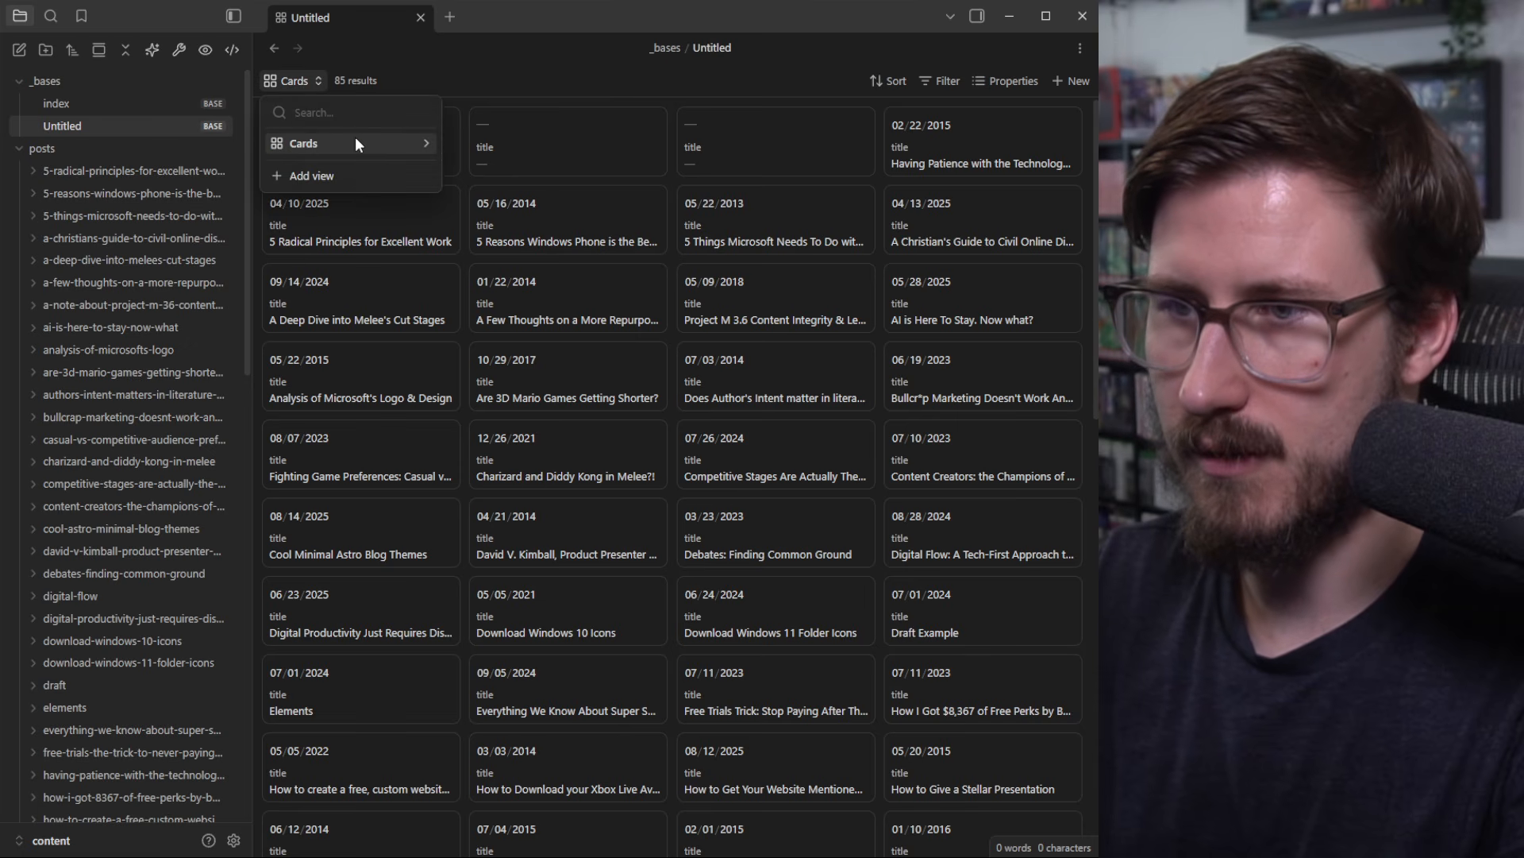
pyautogui.click(427, 144)
pyautogui.click(321, 286)
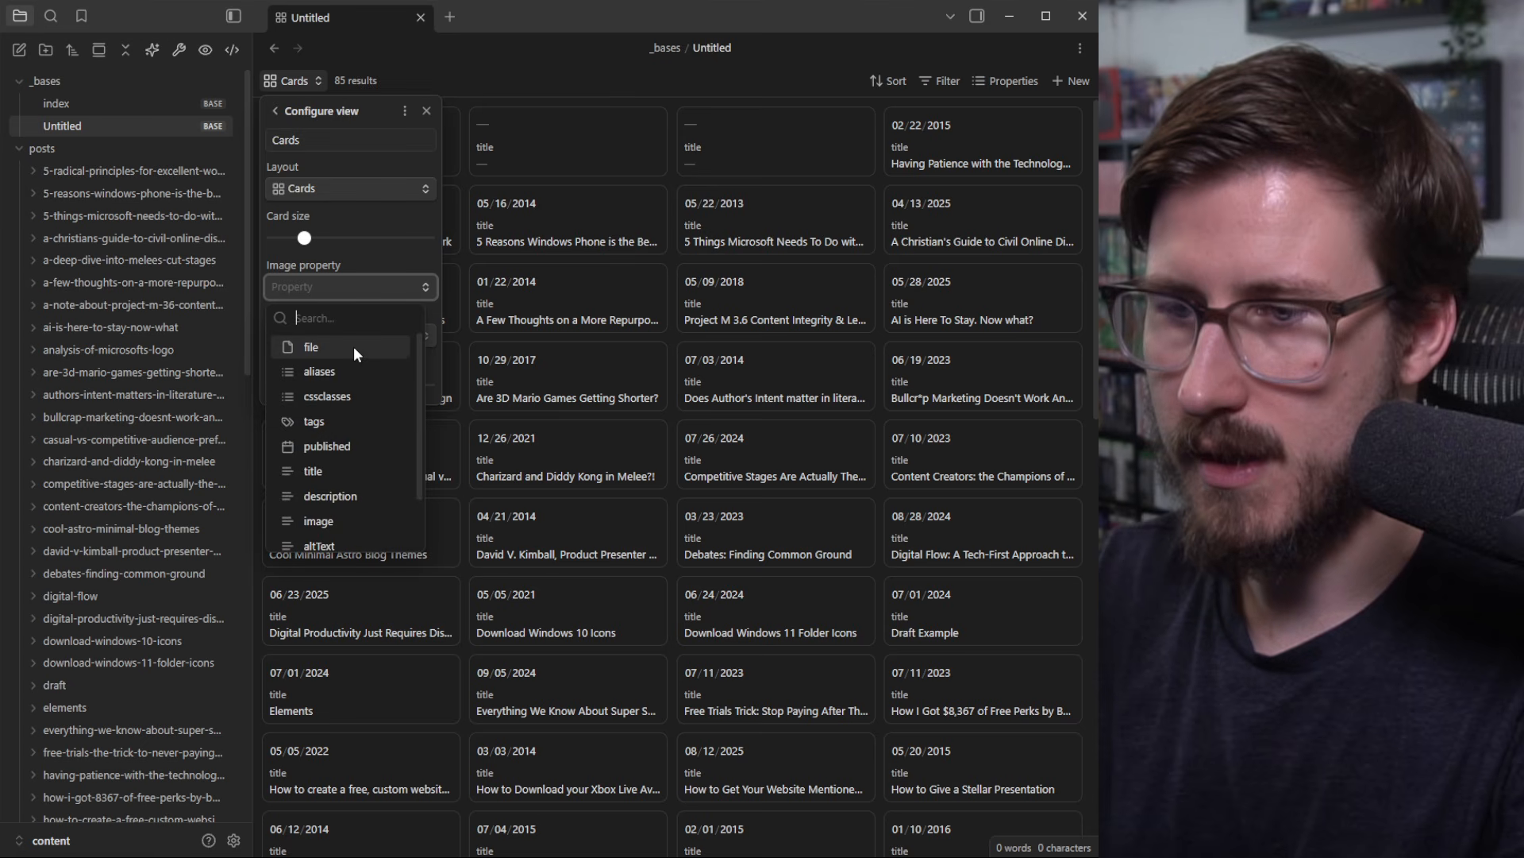
pyautogui.scroll(-2, 354, 346)
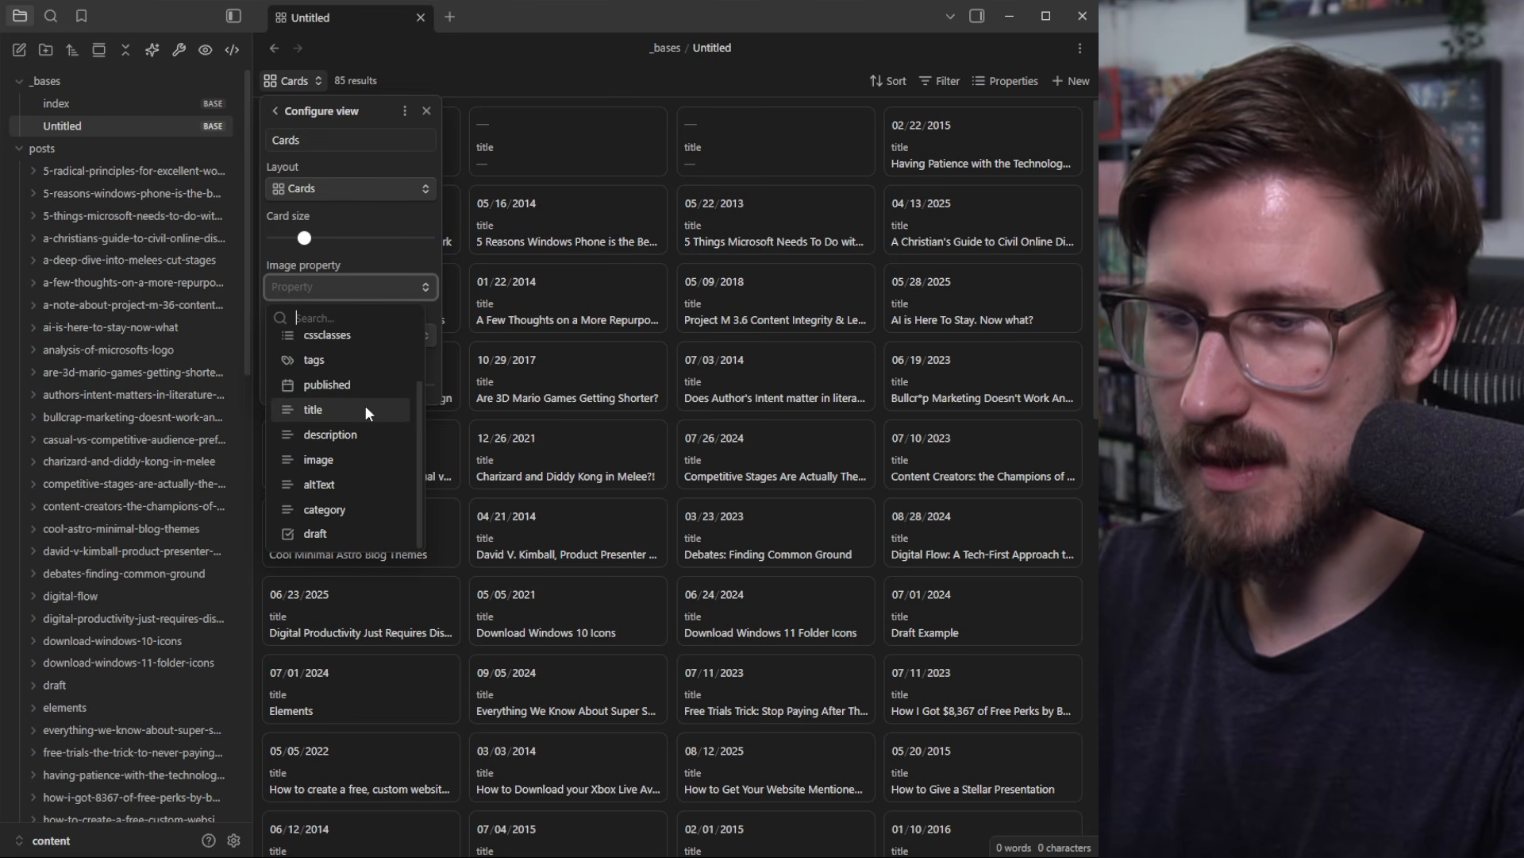
pyautogui.click(350, 462)
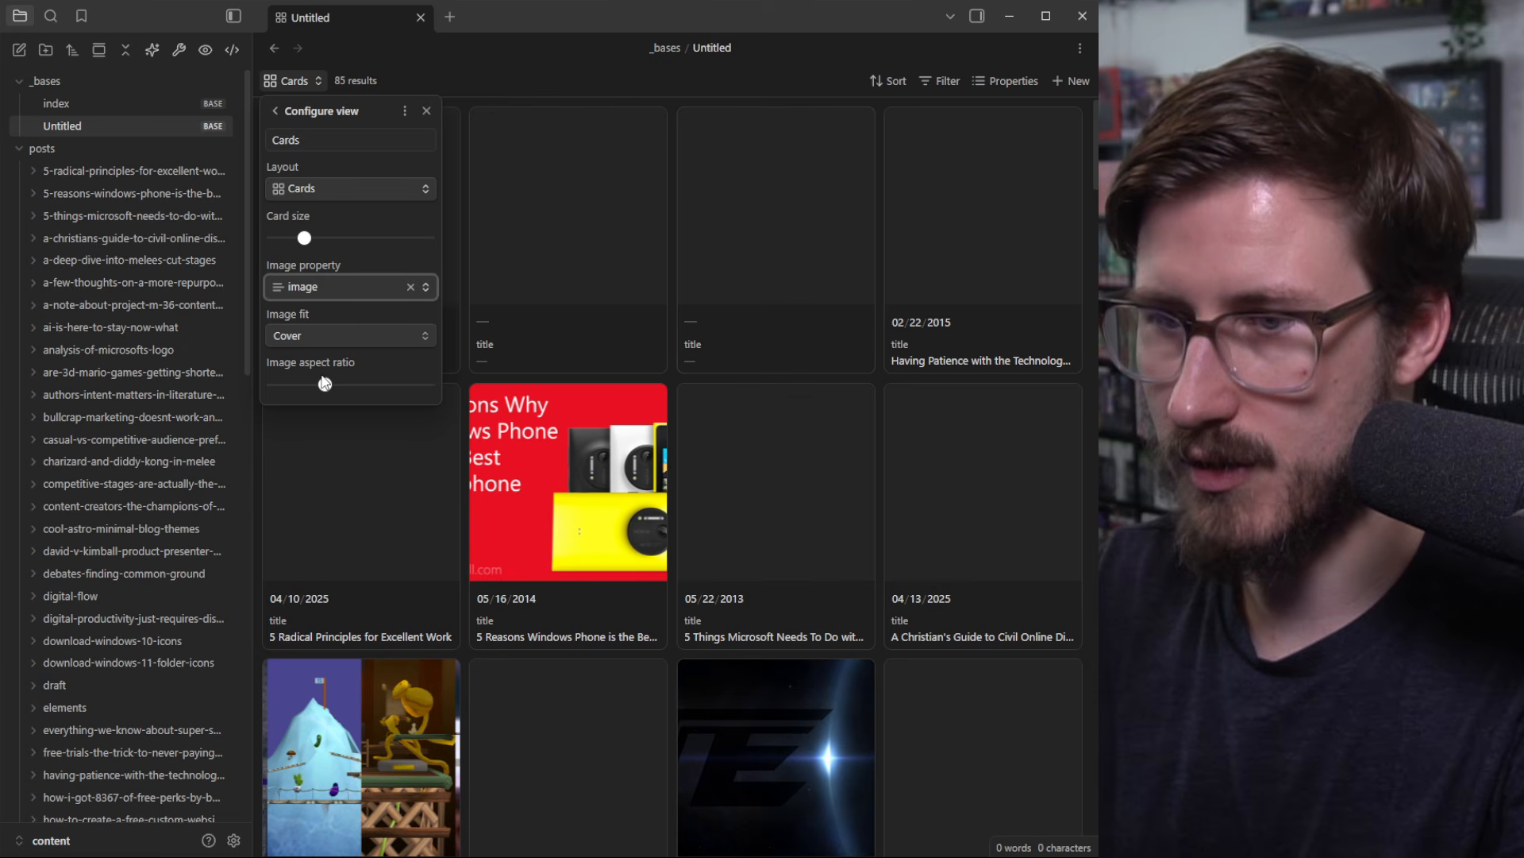
pyautogui.moveTo(325, 387); pyautogui.dragTo(295, 387)
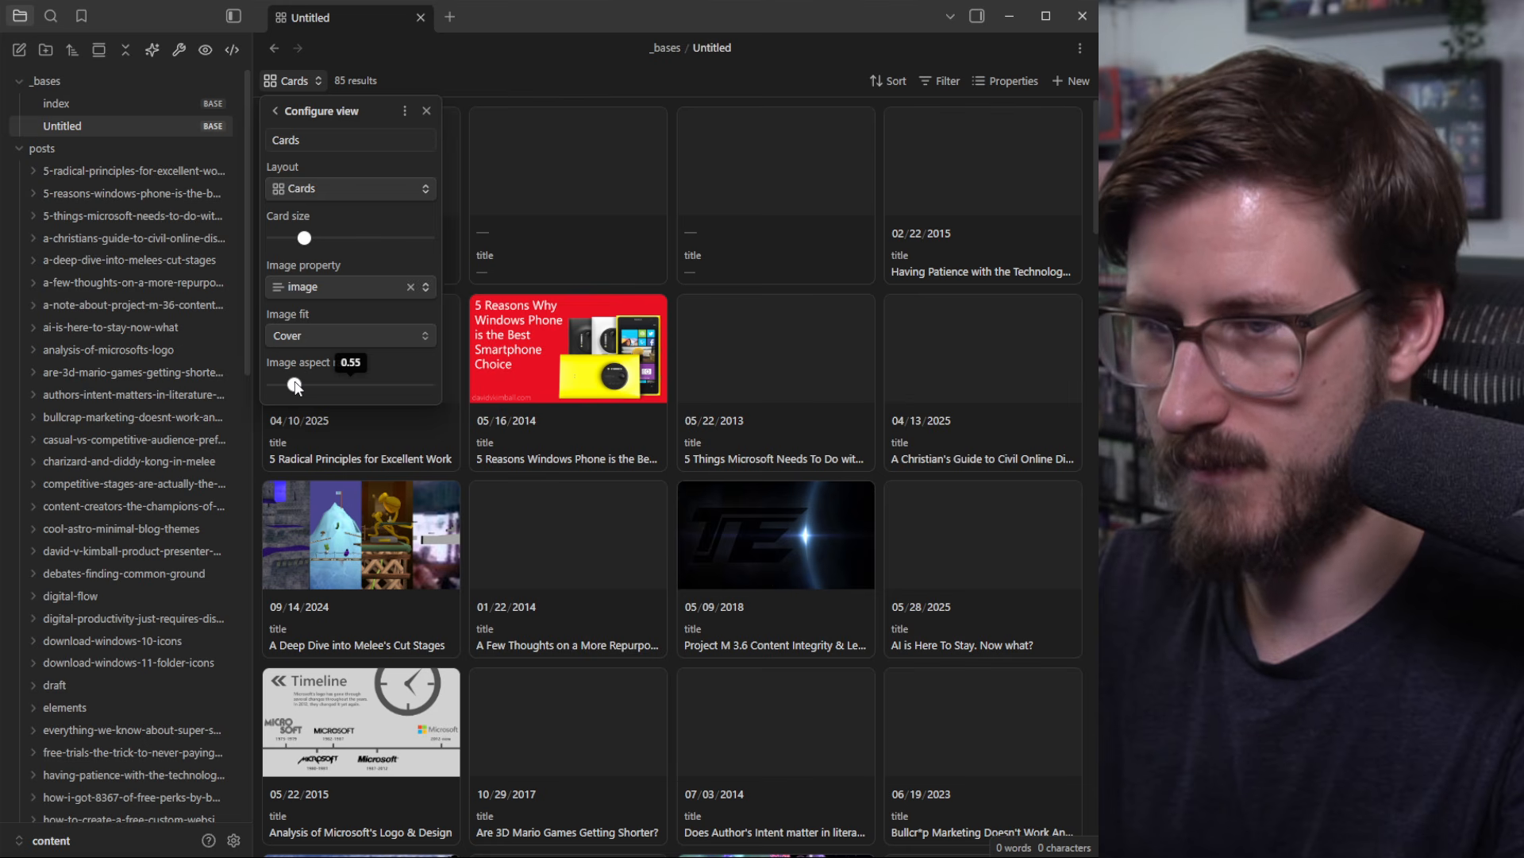
pyautogui.click(440, 89)
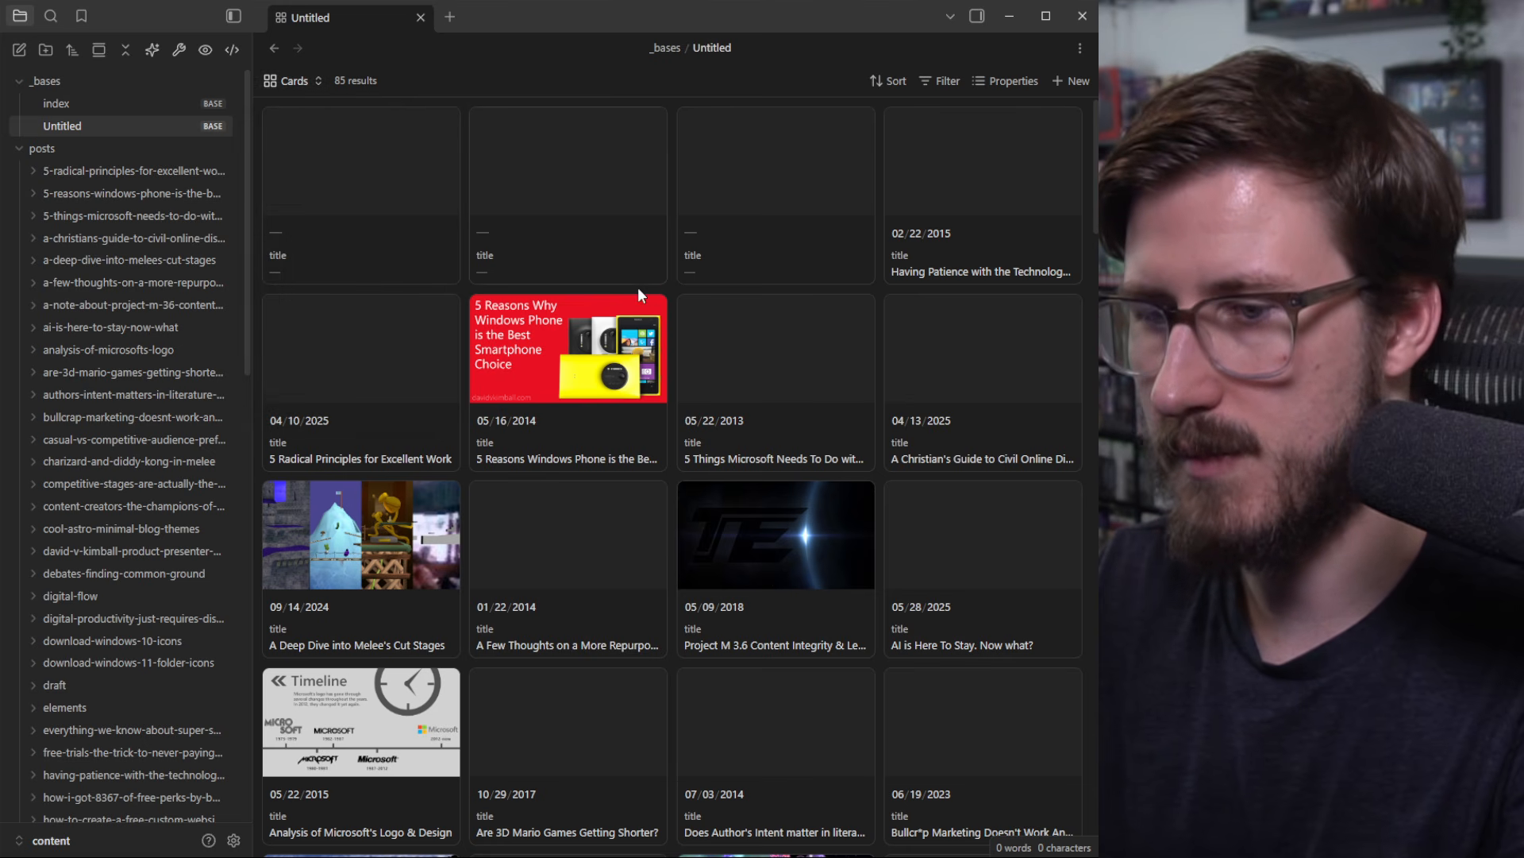
pyautogui.scroll(-10, 691, 397)
pyautogui.scroll(12, 745, 517)
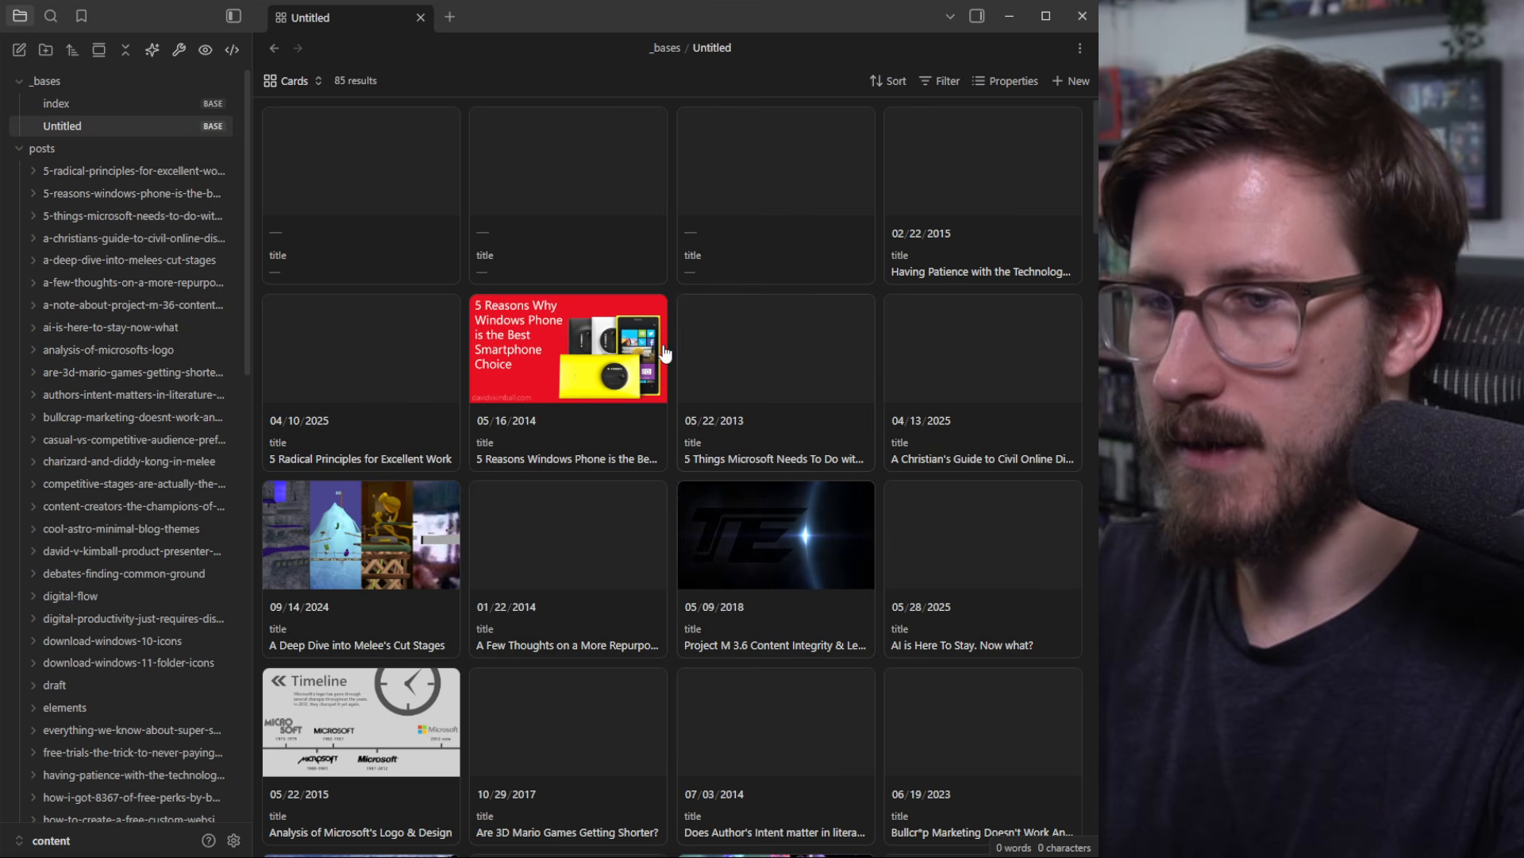
pyautogui.scroll(-5, 597, 558)
pyautogui.scroll(5, 664, 555)
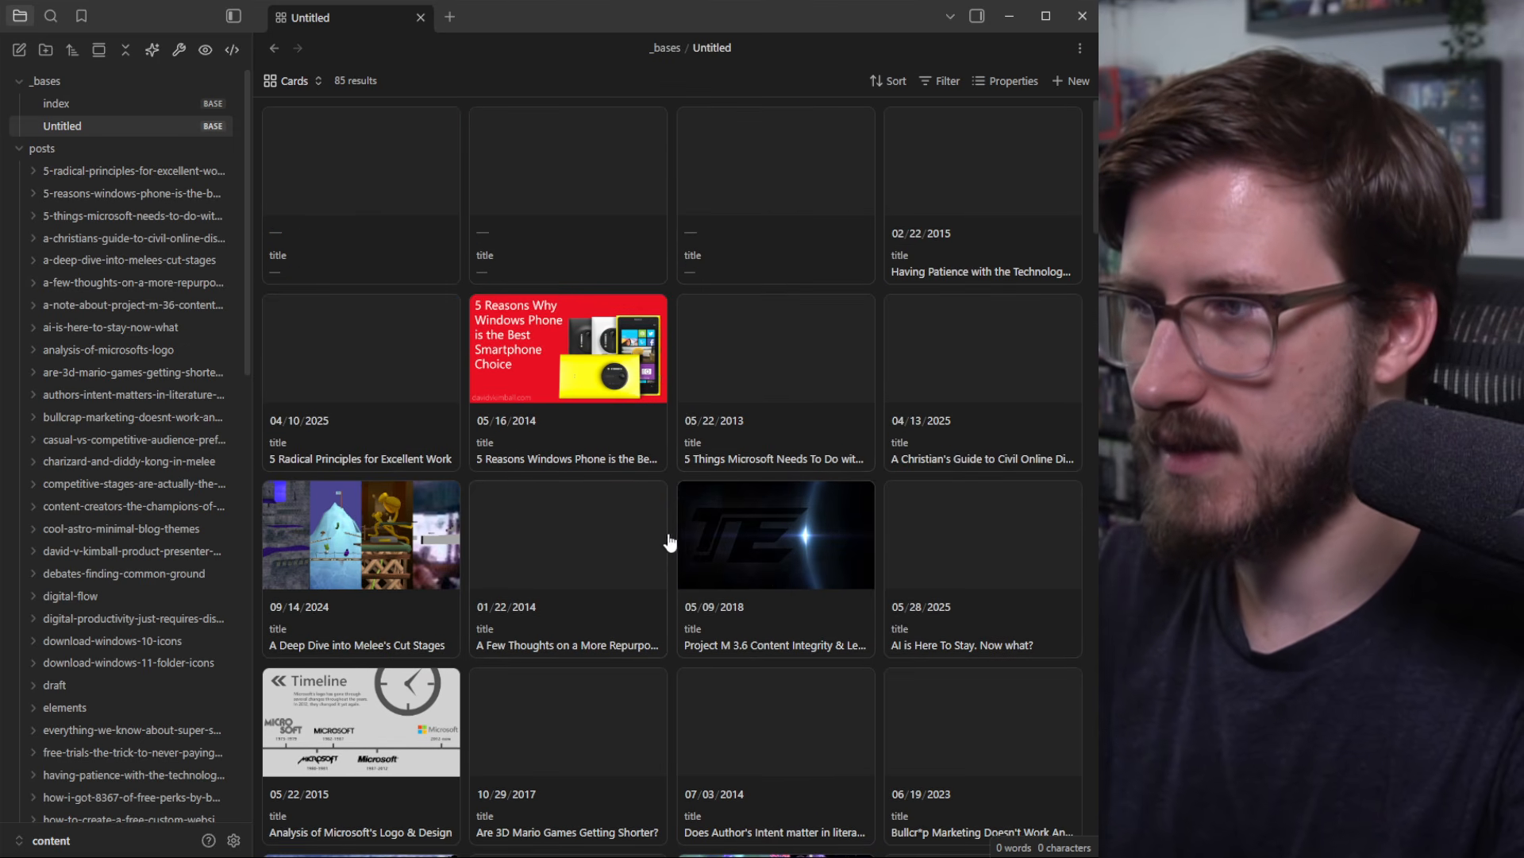
pyautogui.click(884, 83)
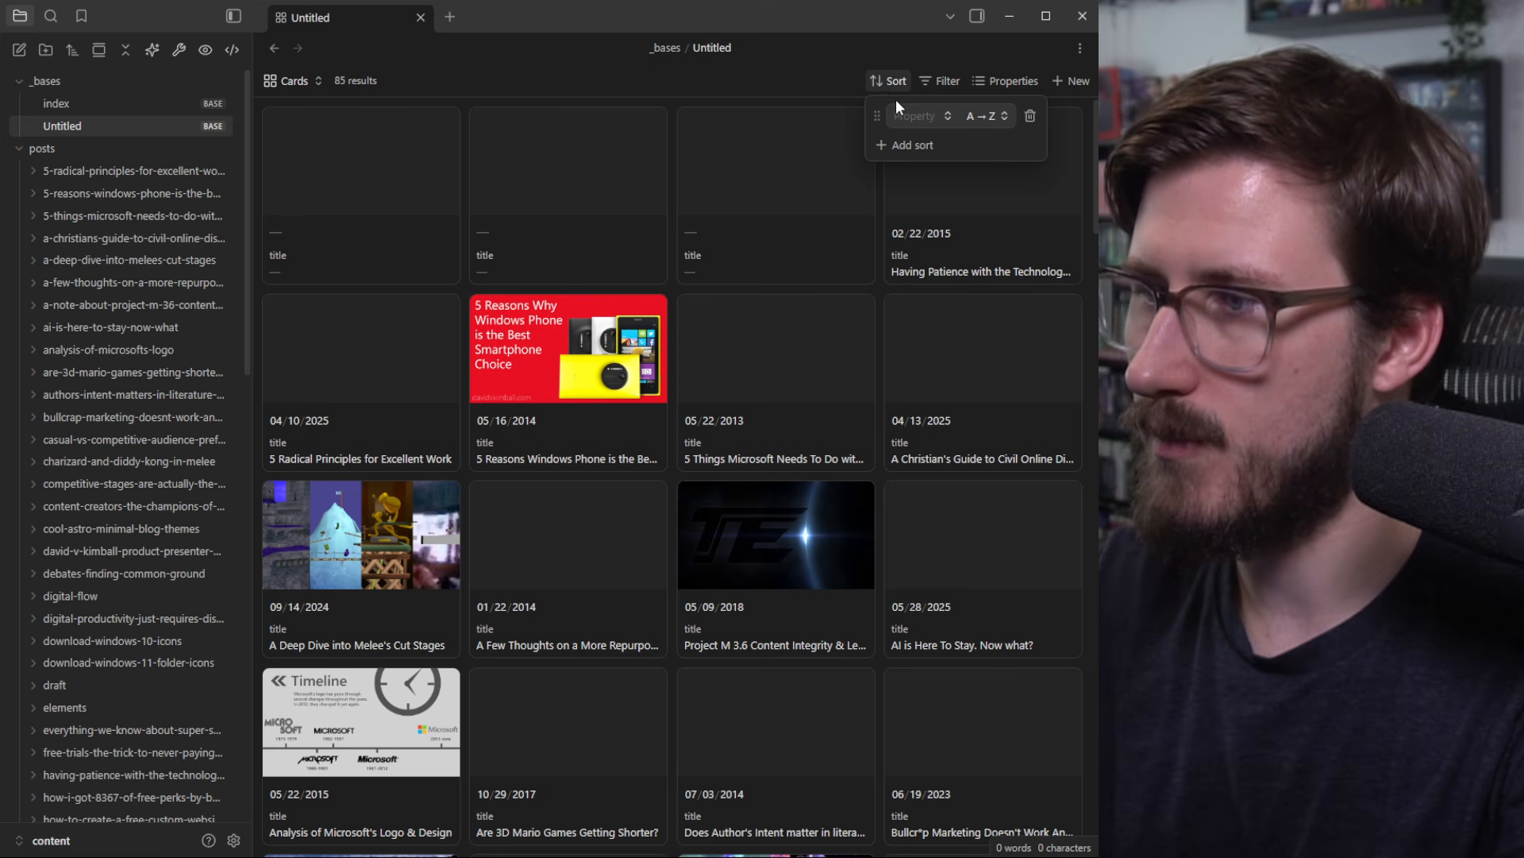
# Step: Sort the cards by published date from new to old, led by the 08/14/2025 post
pyautogui.click(945, 114)
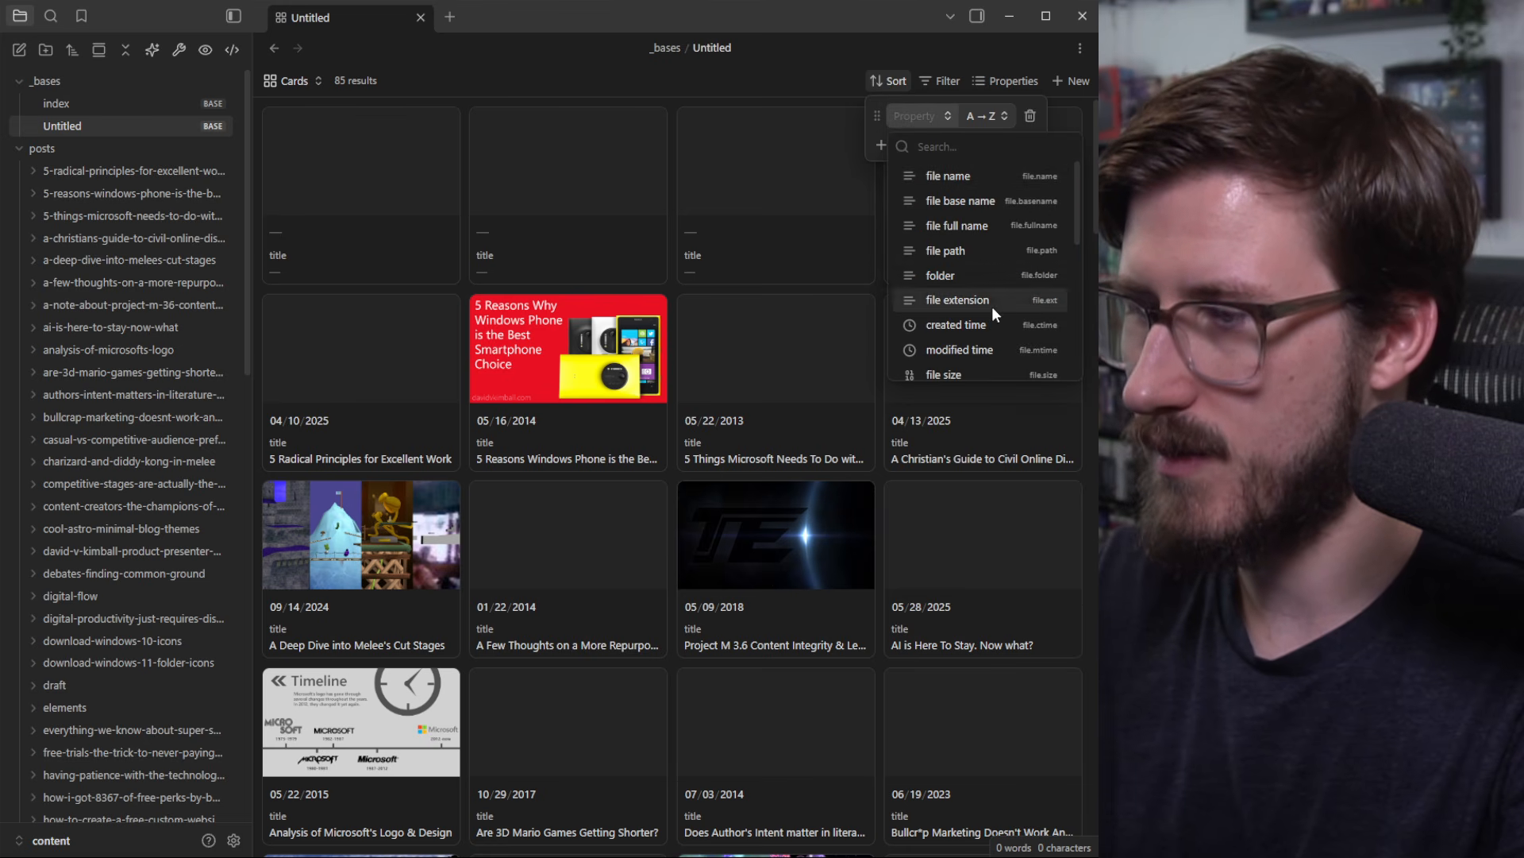
pyautogui.scroll(-5, 995, 298)
pyautogui.scroll(3, 998, 292)
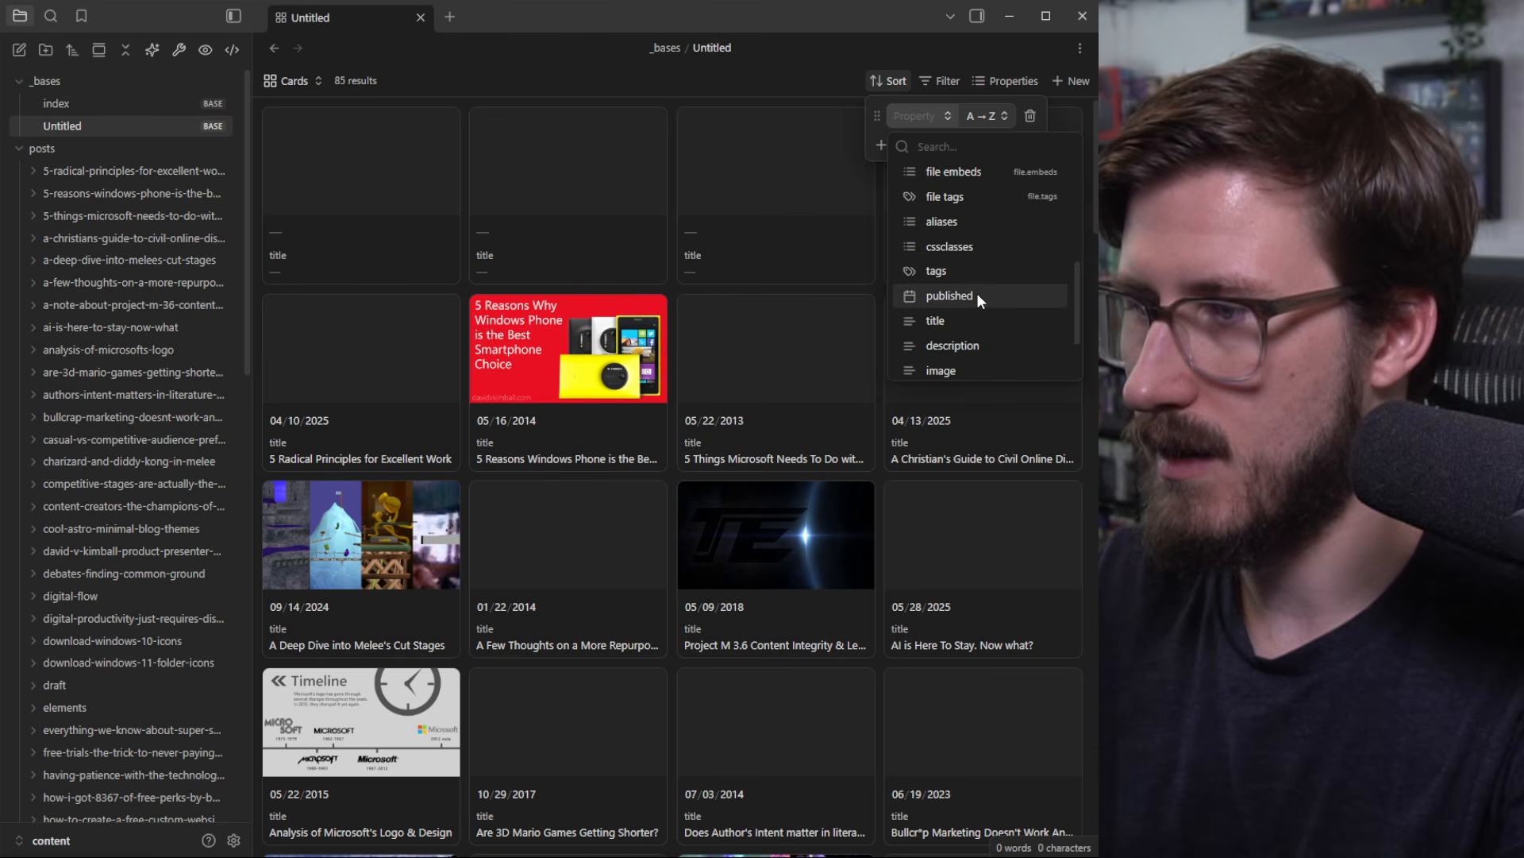
pyautogui.click(977, 293)
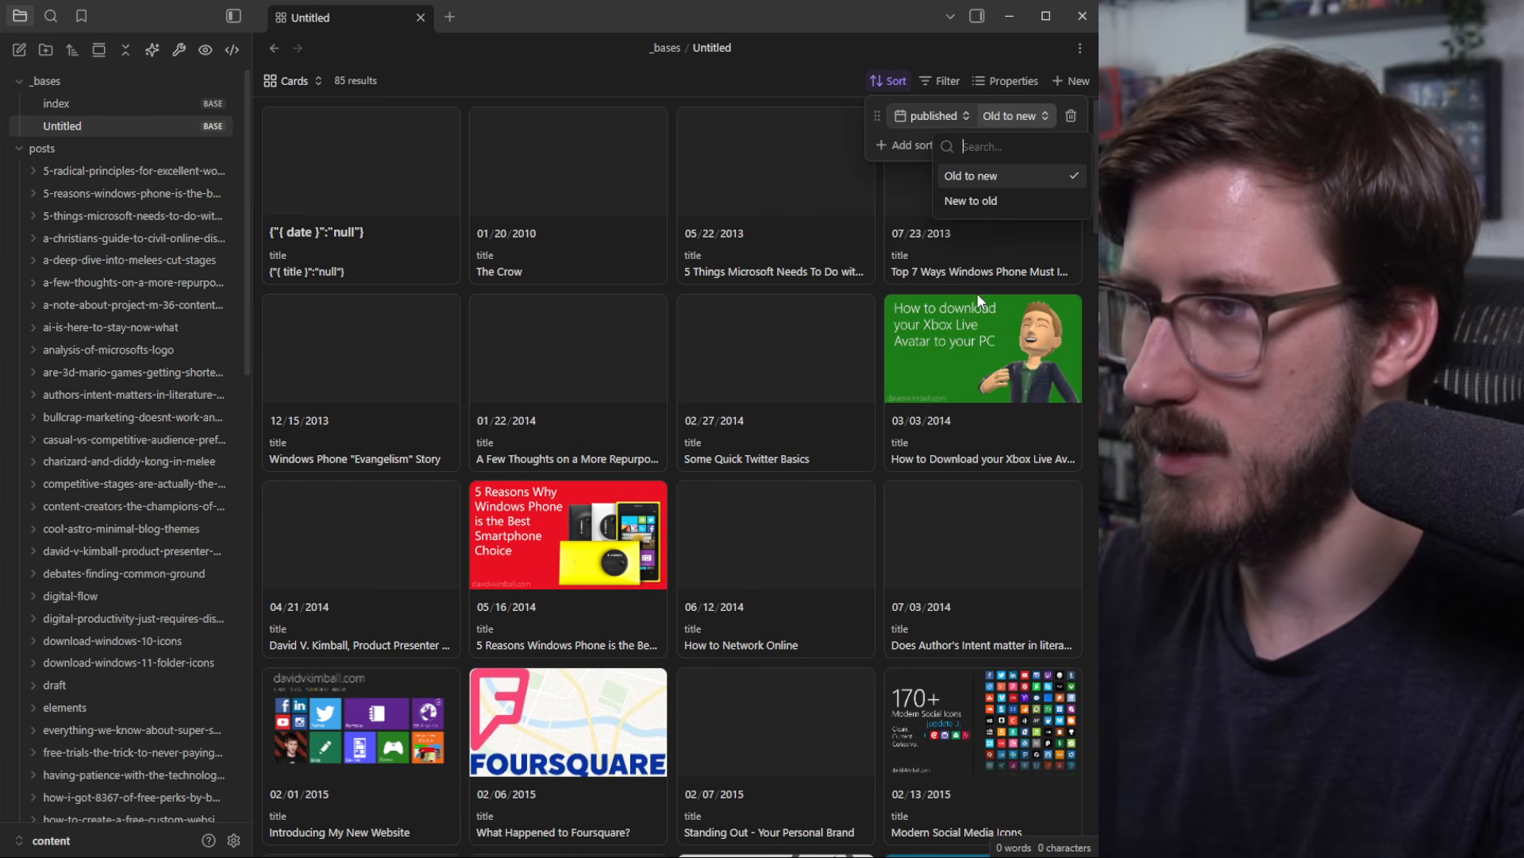
pyautogui.click(985, 200)
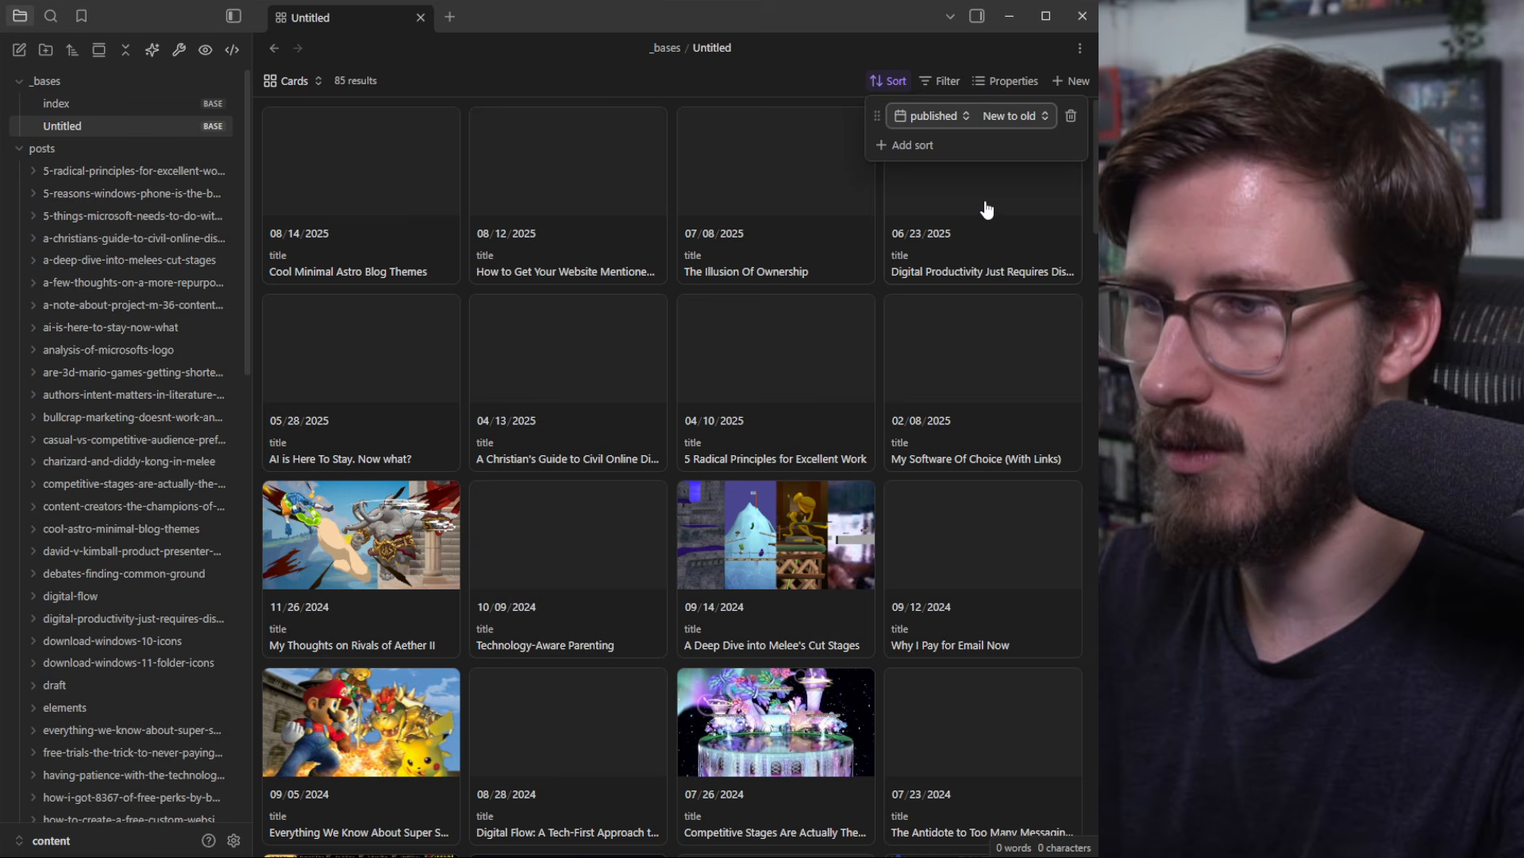
pyautogui.click(776, 91)
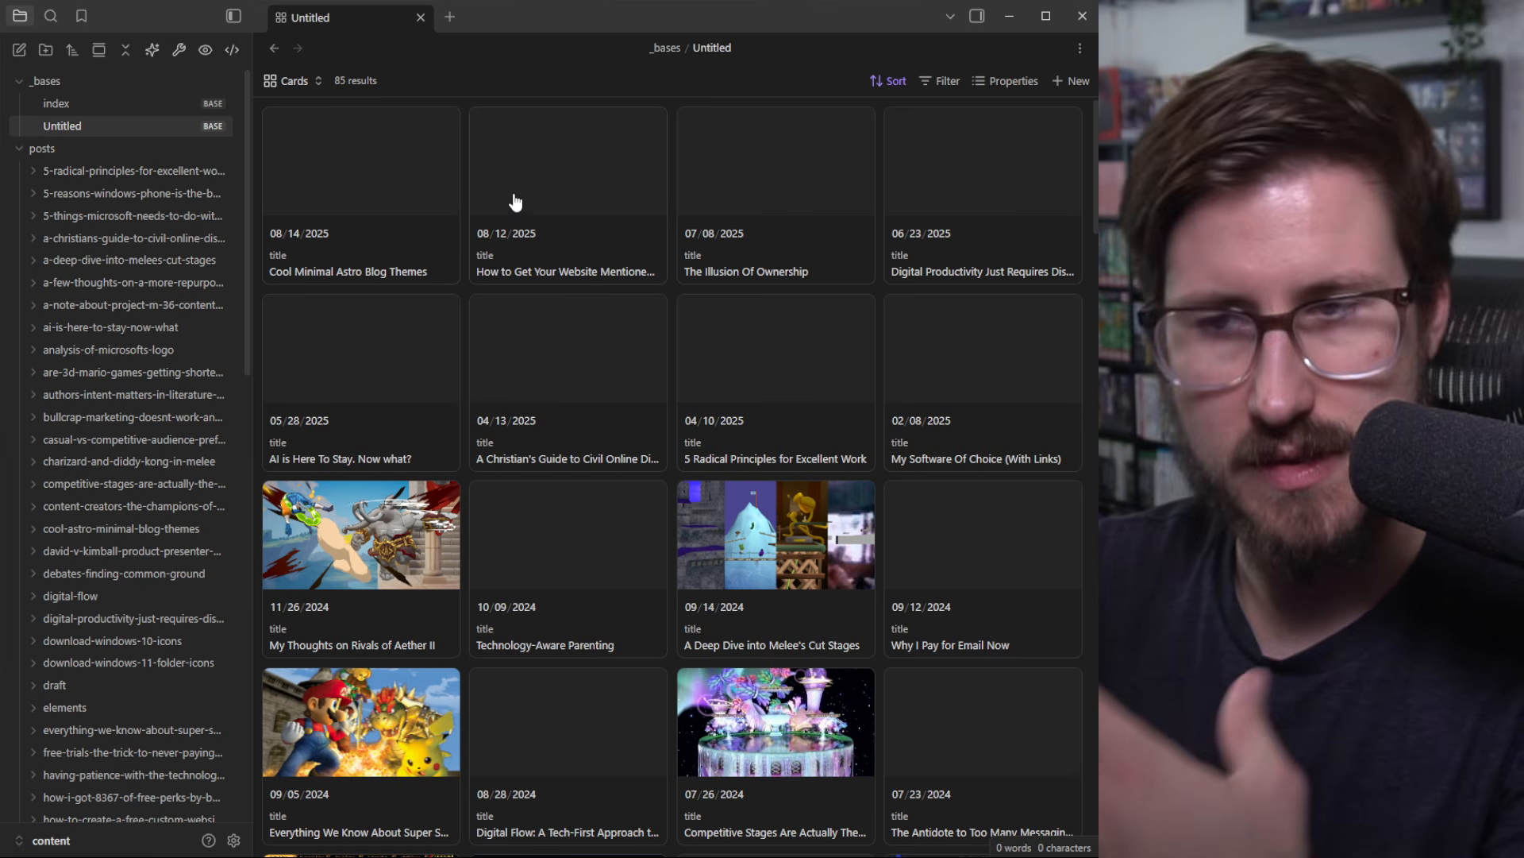
pyautogui.scroll(-9, 670, 373)
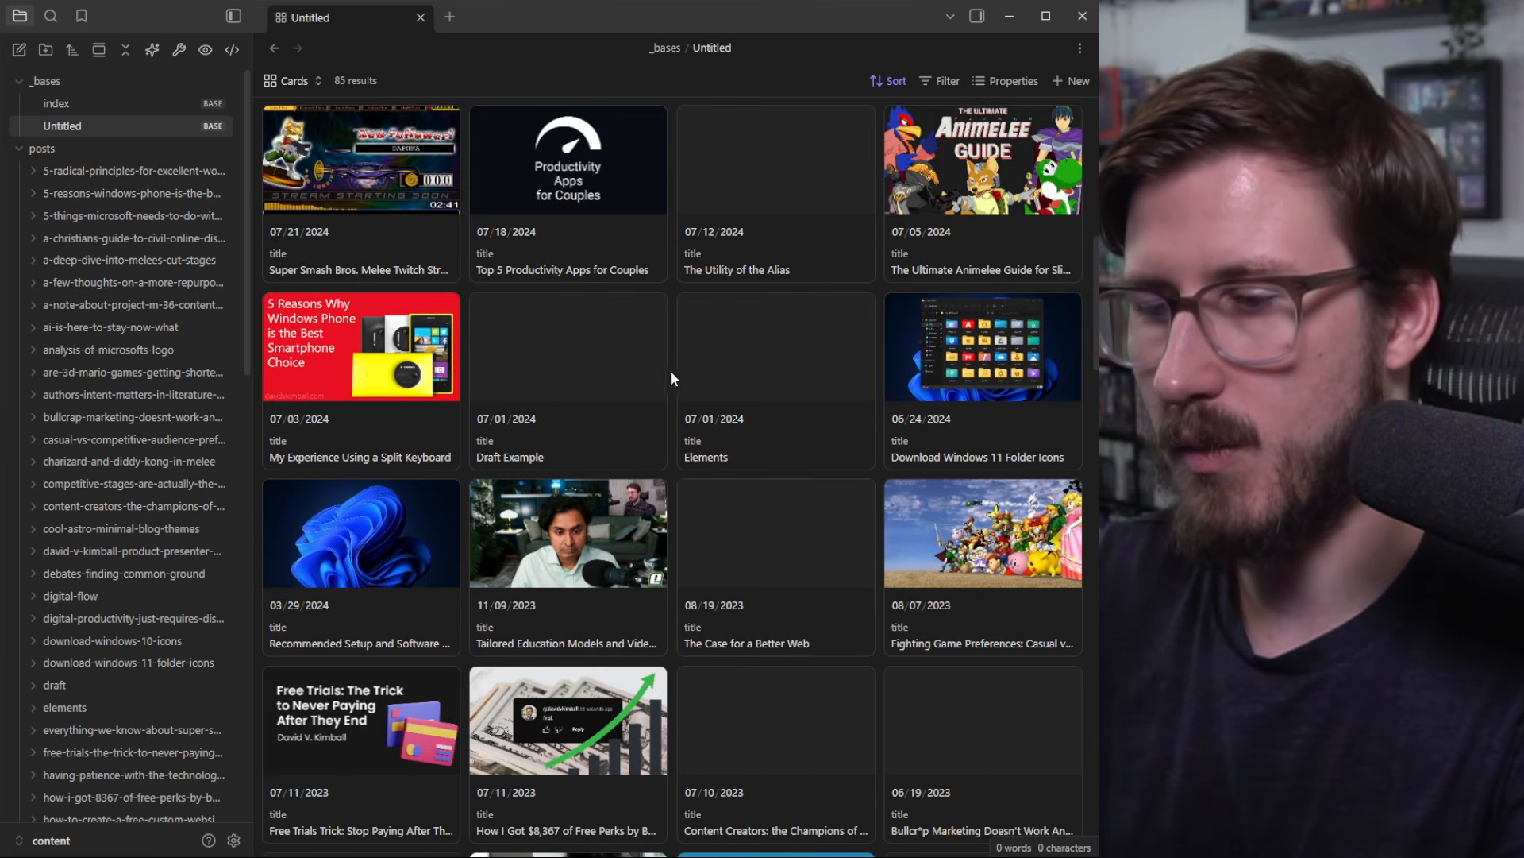
pyautogui.scroll(-2, 802, 531)
pyautogui.scroll(12, 776, 527)
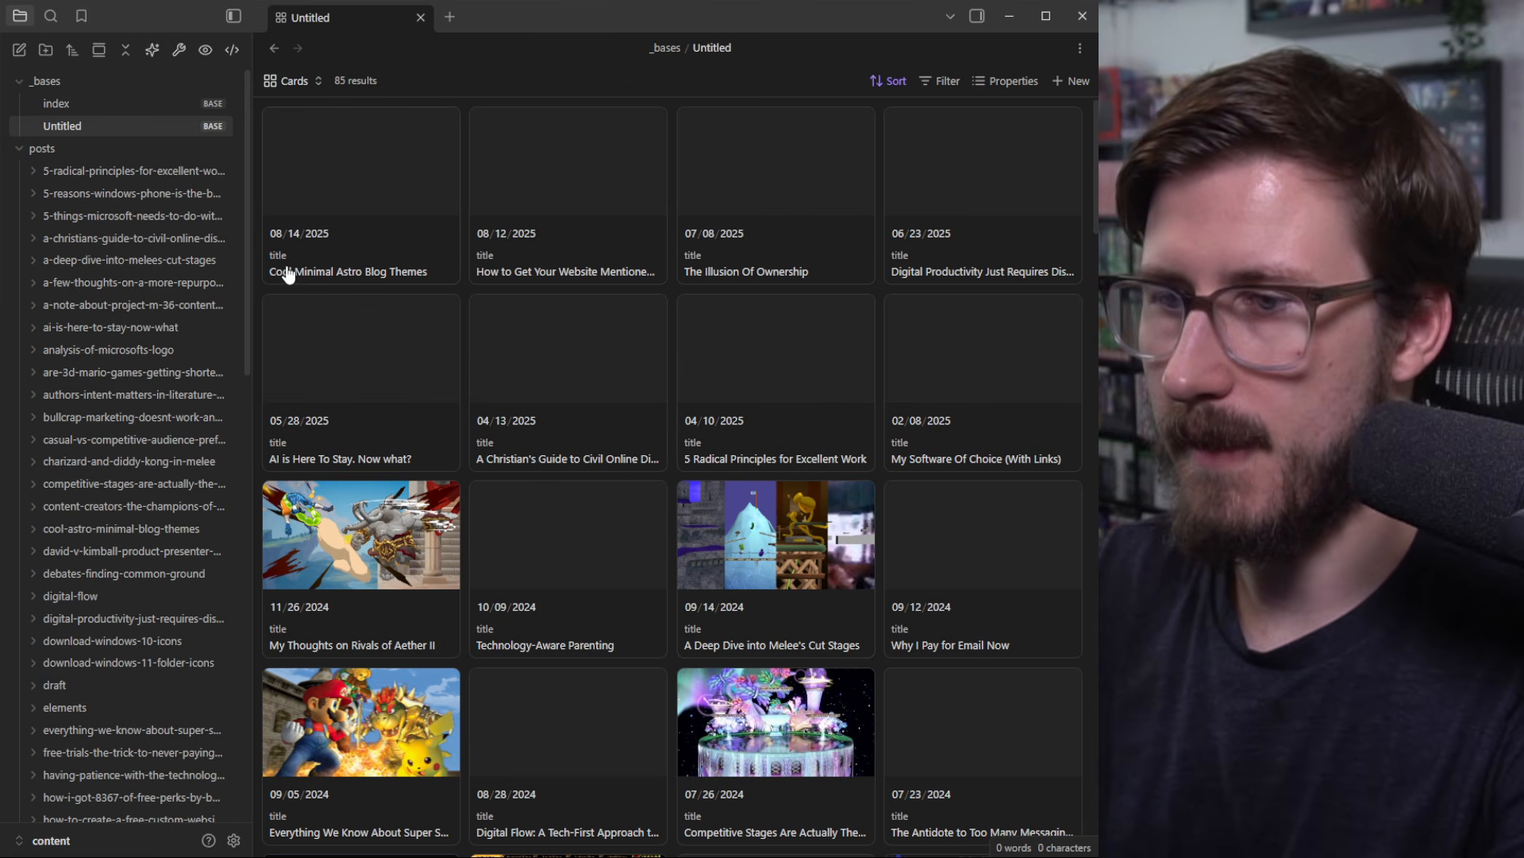
# Step: Change the title property's display name to 'Title'
pyautogui.click(989, 79)
pyautogui.click(952, 83)
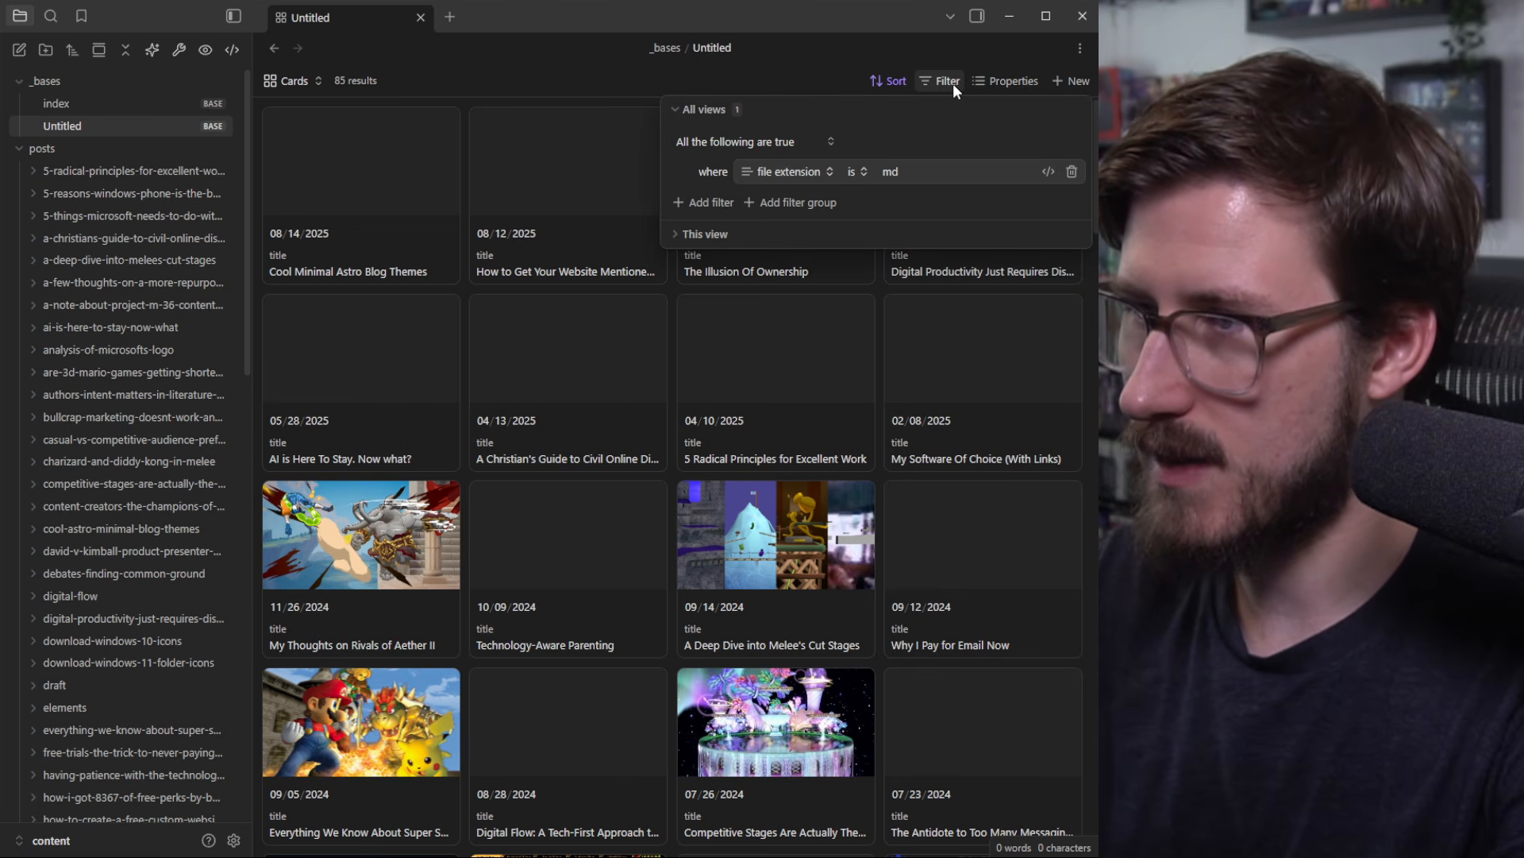
pyautogui.click(994, 82)
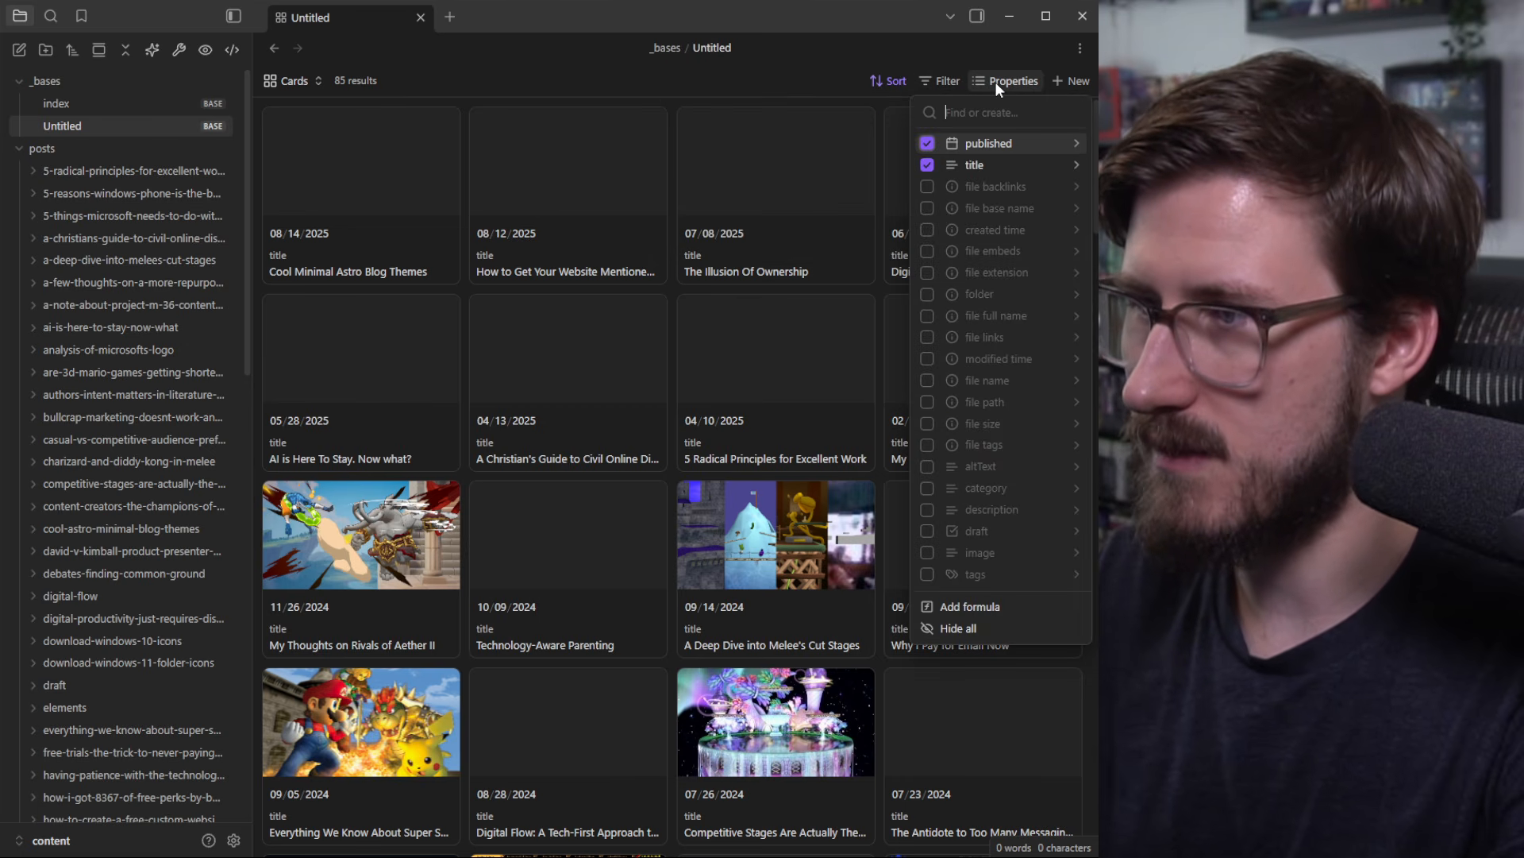
pyautogui.click(1077, 167)
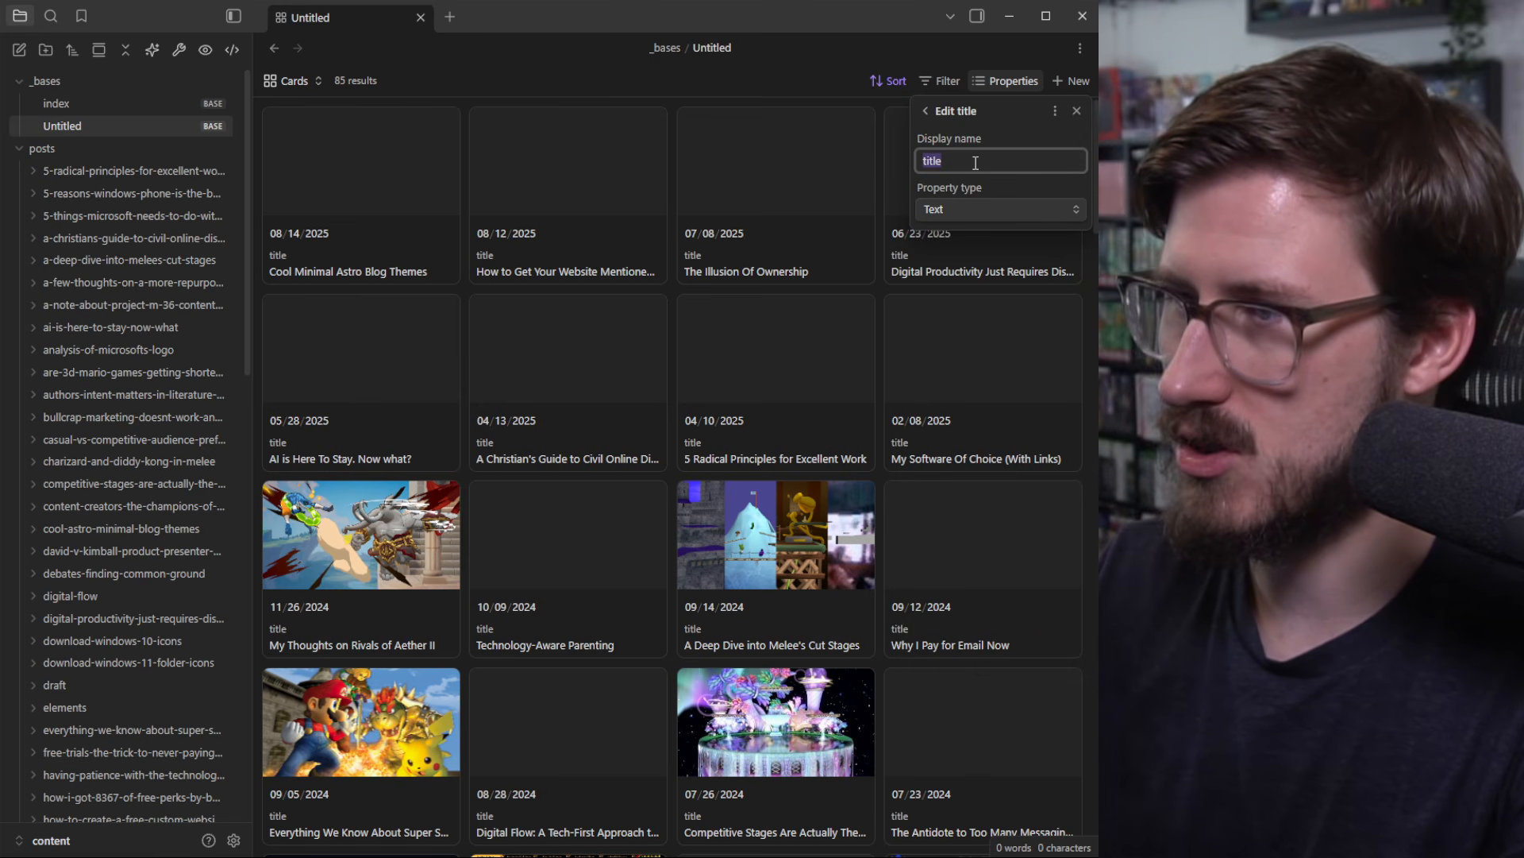
pyautogui.write('Title')
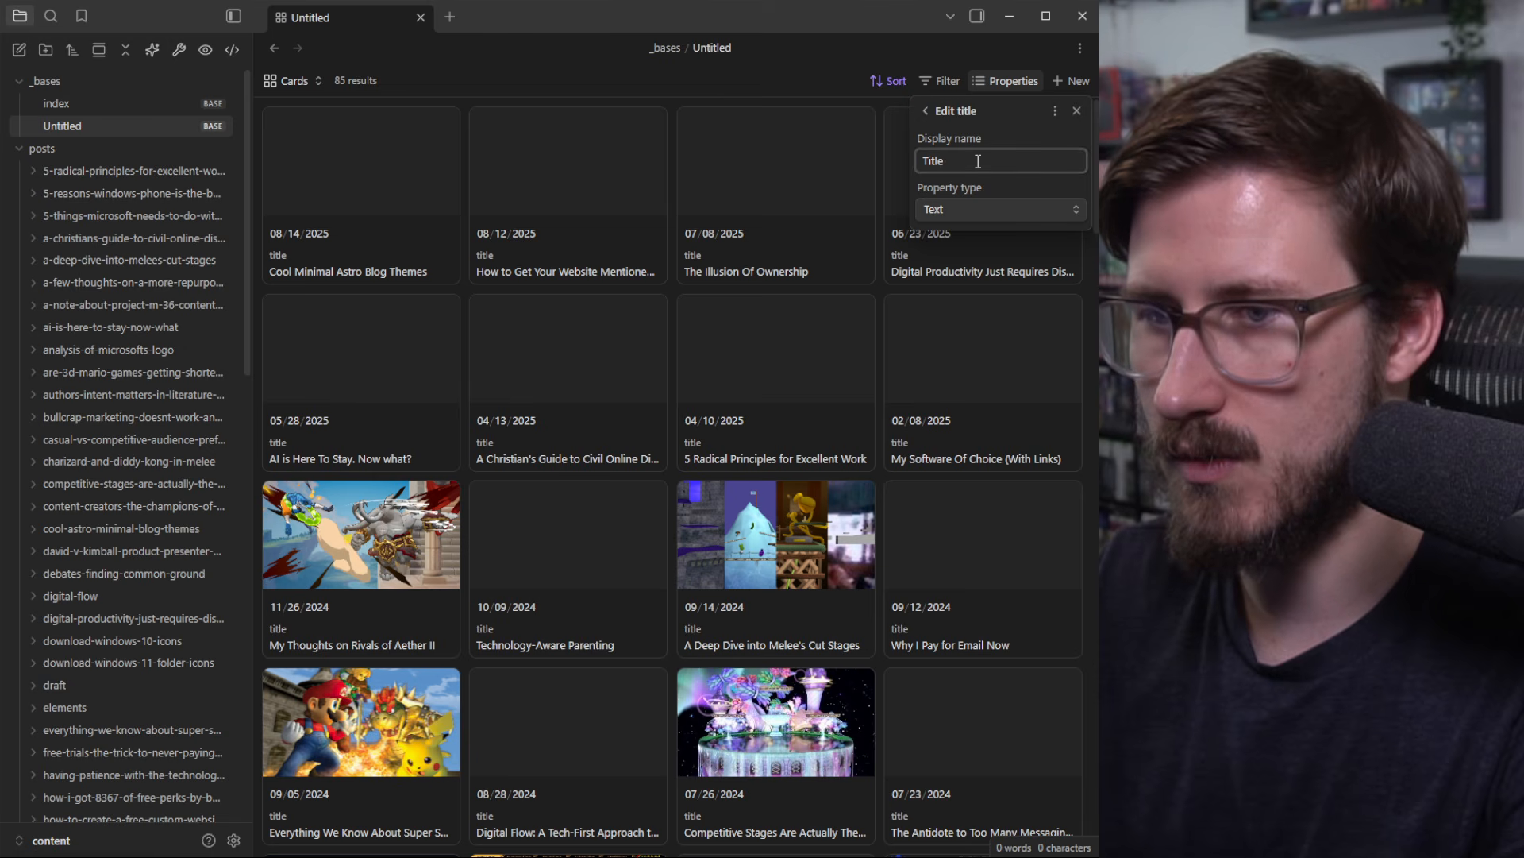
pyautogui.click(1029, 83)
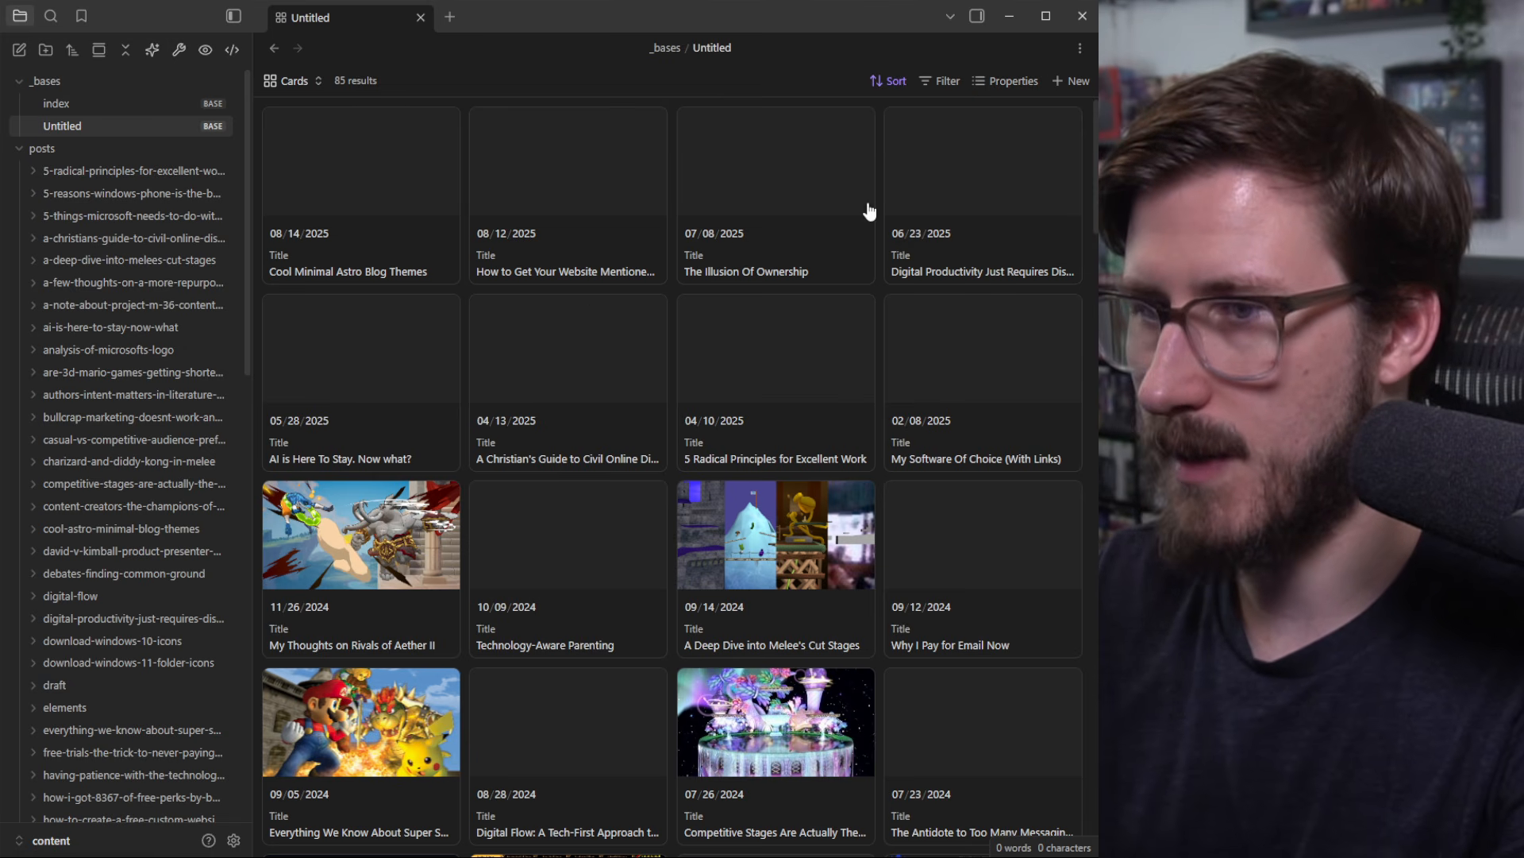
# Step: Open the index base, collapse the posts folder, and bring up the Untitled base's options
pyautogui.click(117, 104)
pyautogui.scroll(-4, 622, 510)
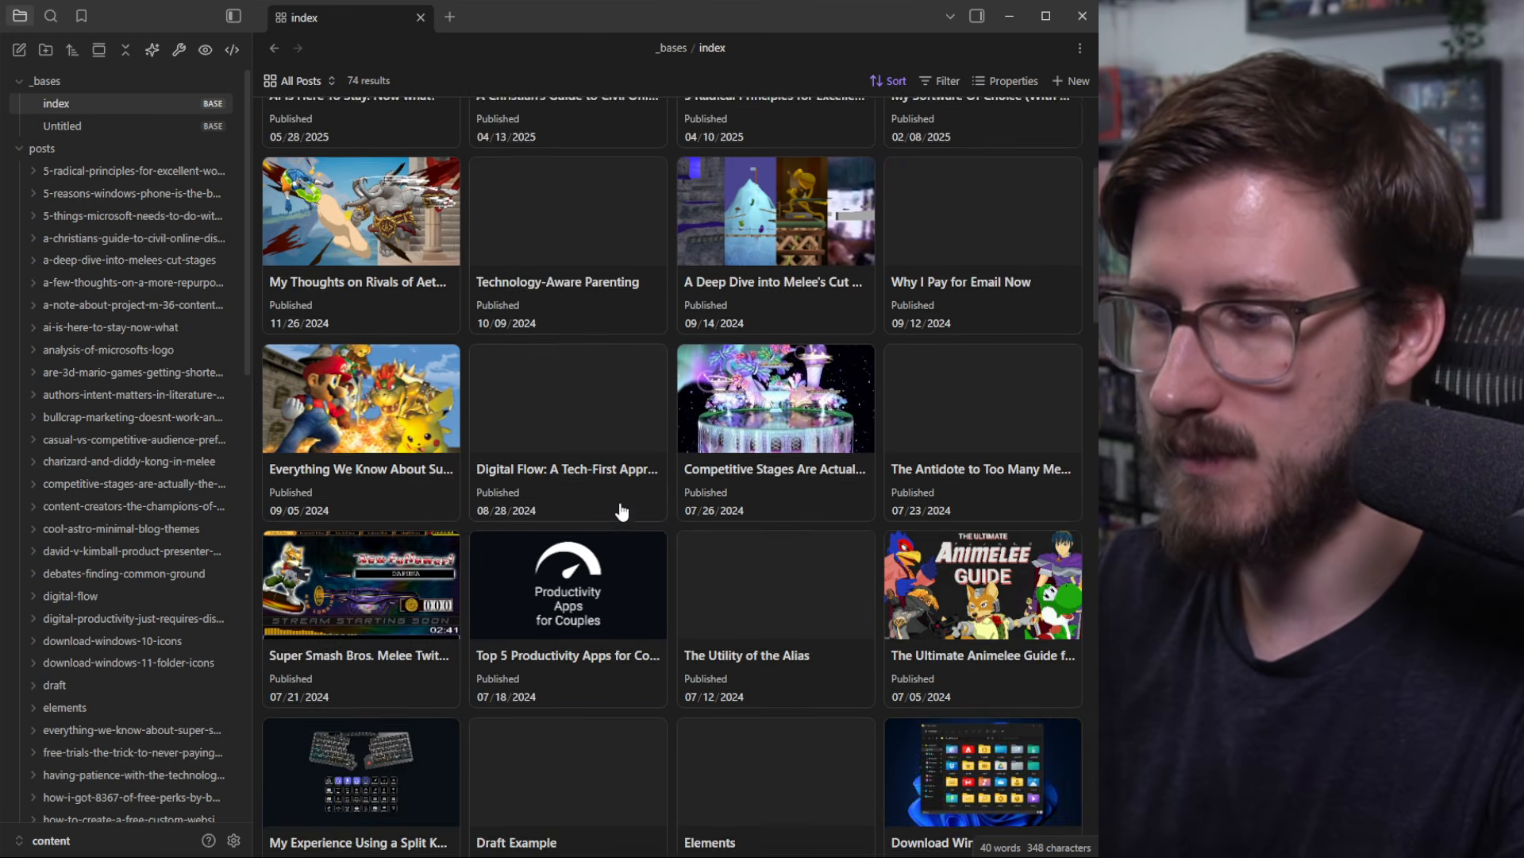
pyautogui.scroll(4, 624, 508)
pyautogui.click(38, 147)
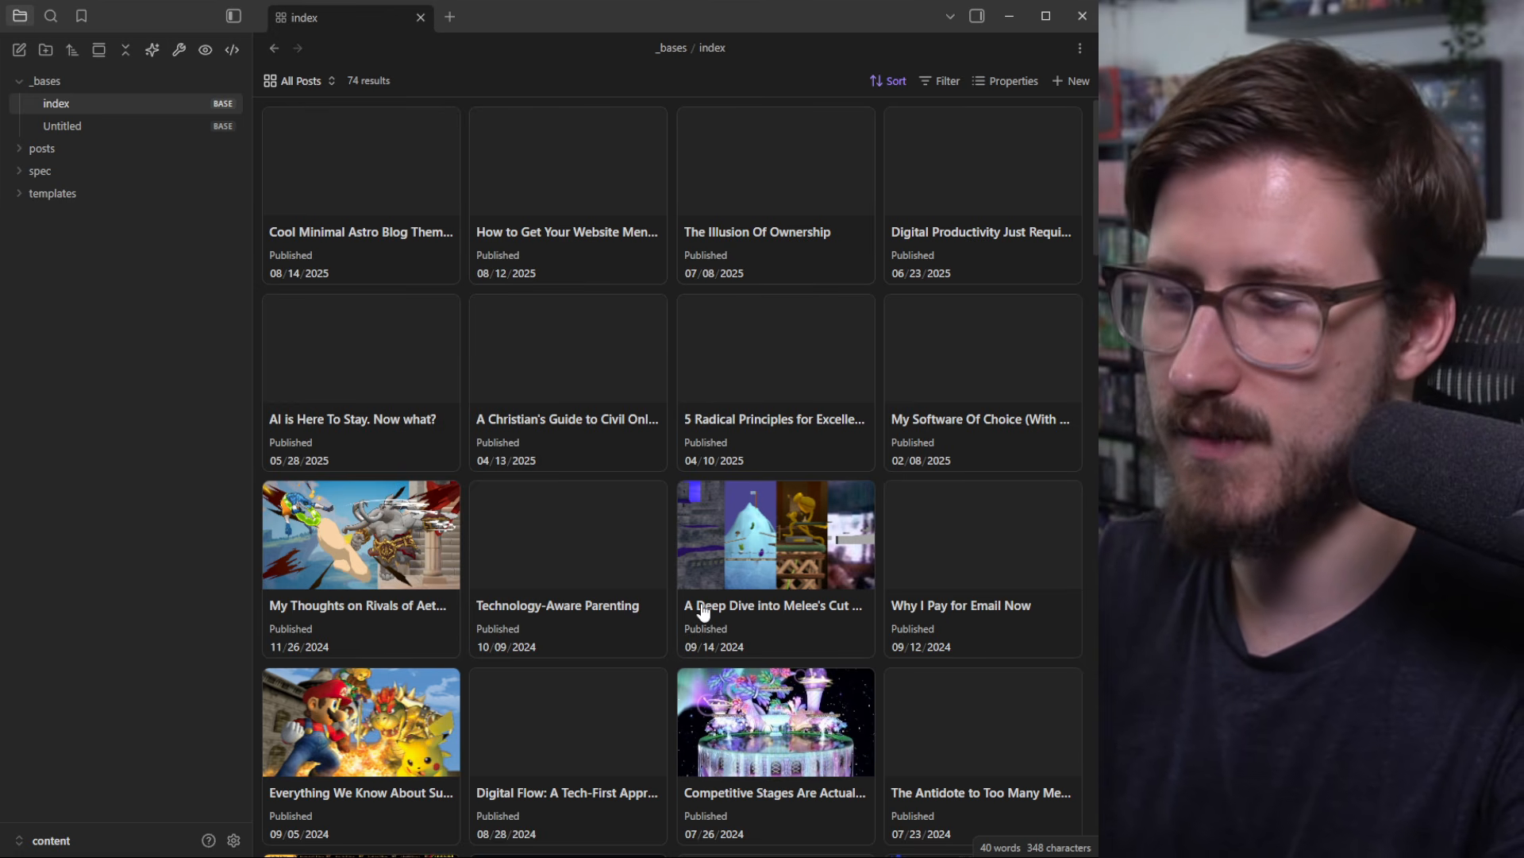
pyautogui.scroll(-8, 698, 422)
pyautogui.scroll(8, 704, 432)
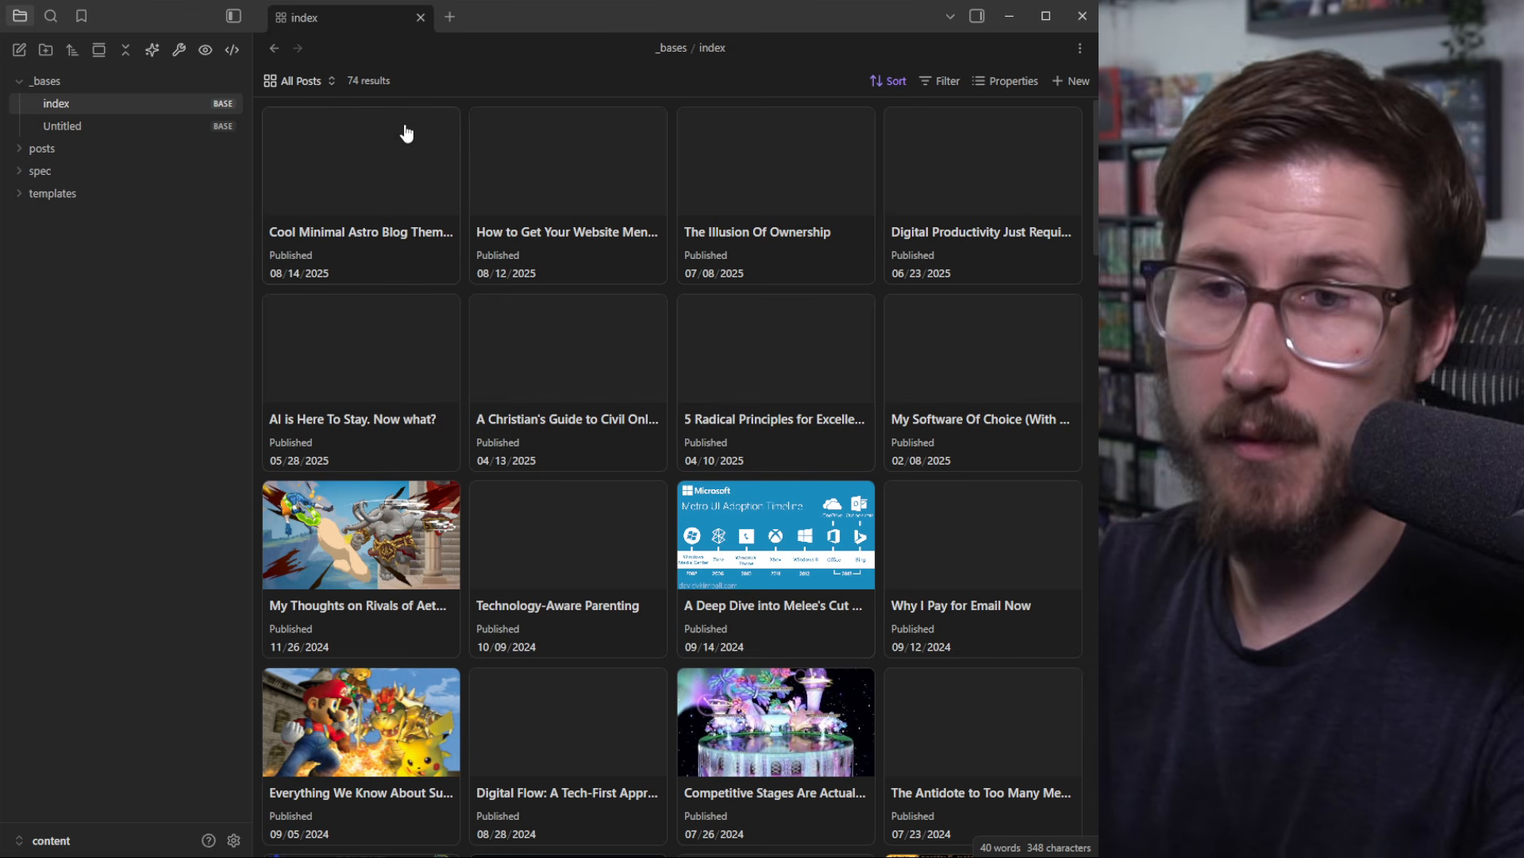
pyautogui.rightClick(75, 124)
# Step: Delete the Untitled base and add a view named Productivity to the index base
pyautogui.click(137, 430)
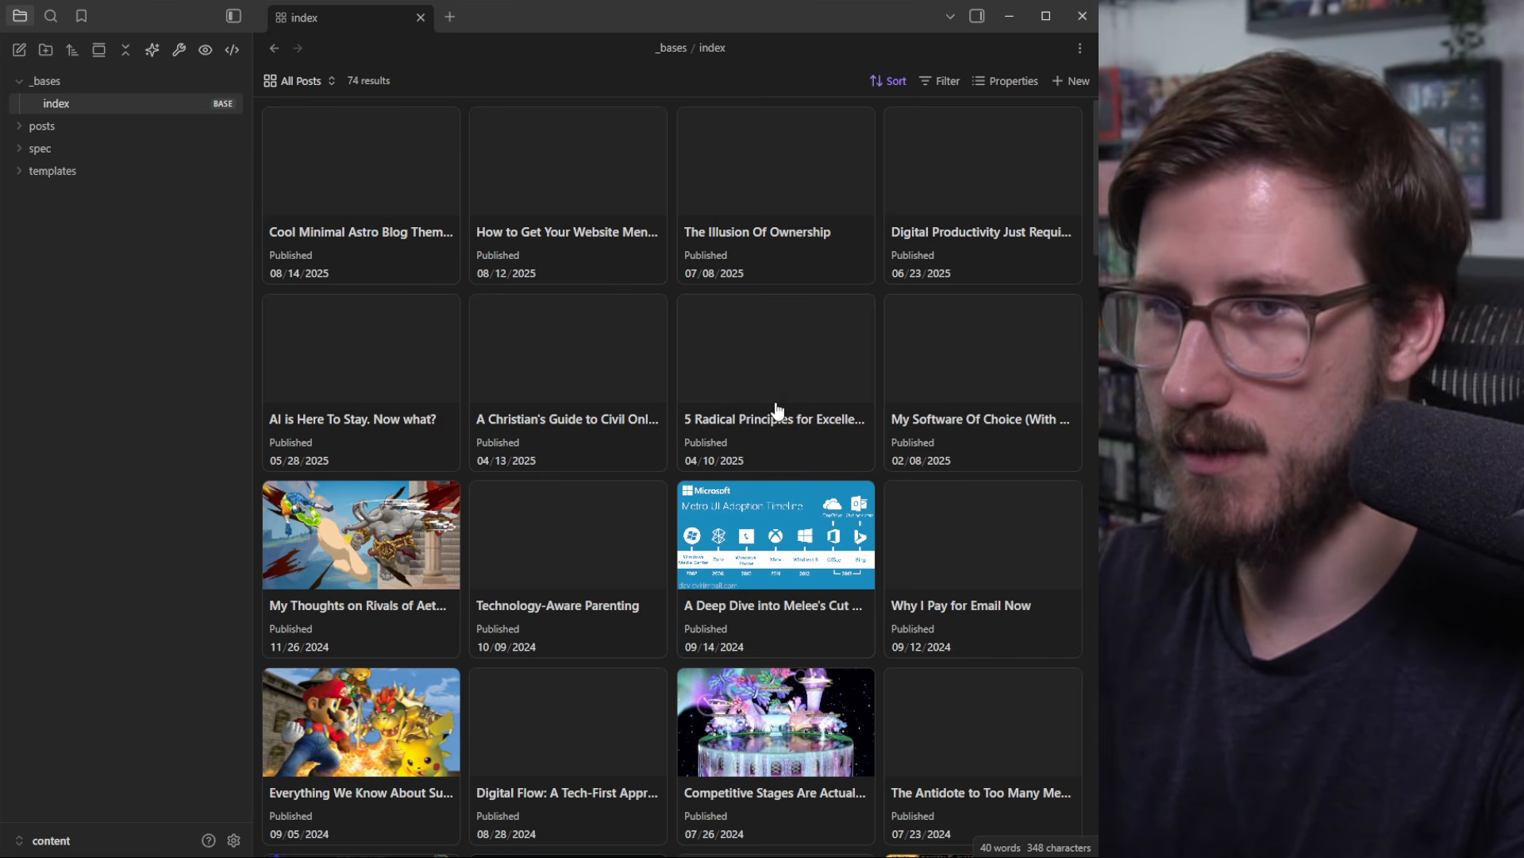
pyautogui.click(321, 81)
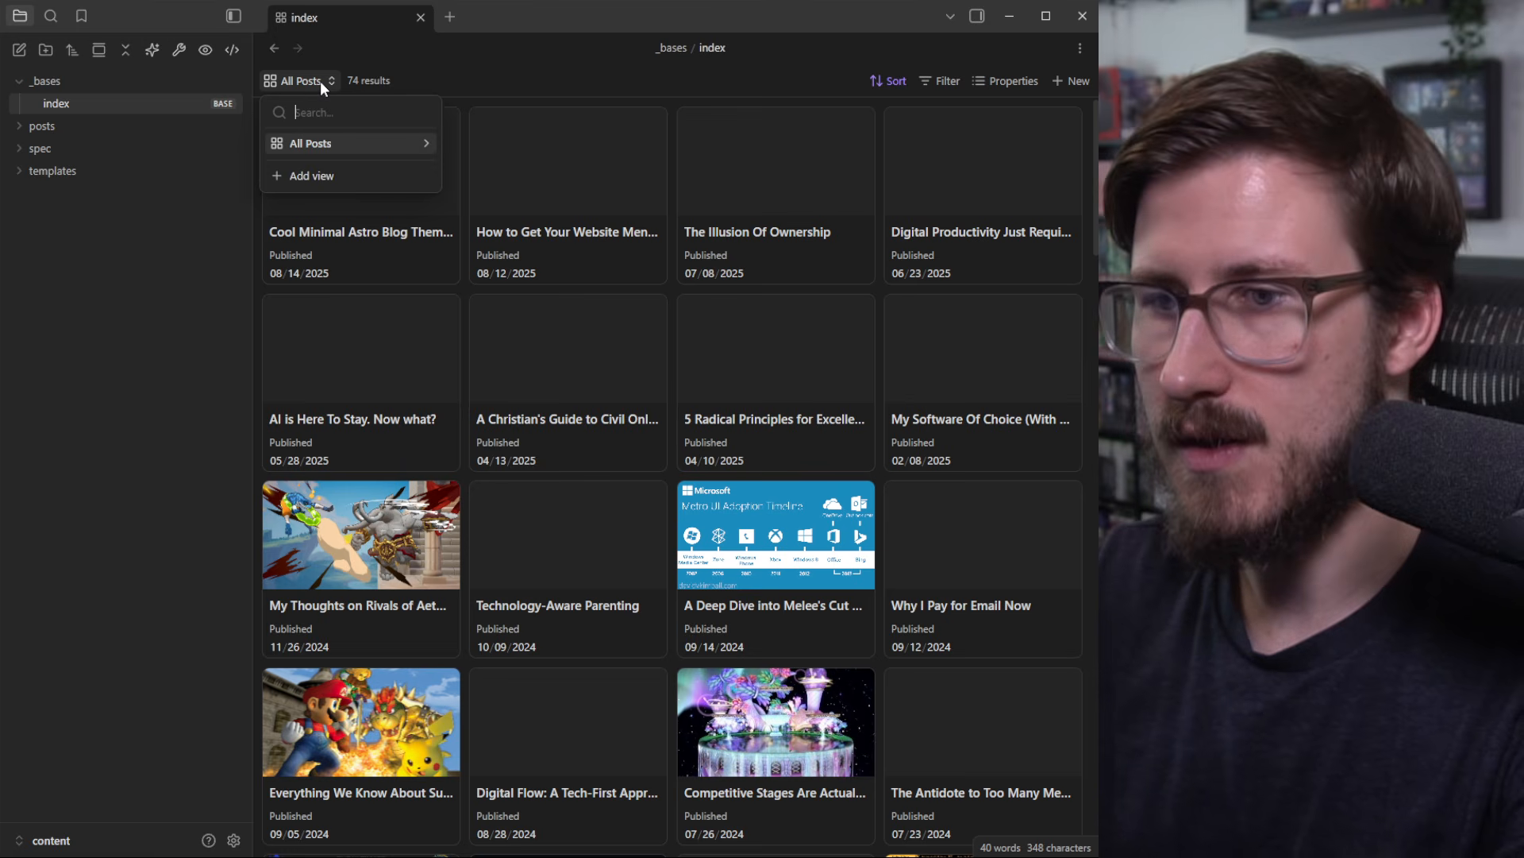
pyautogui.click(321, 177)
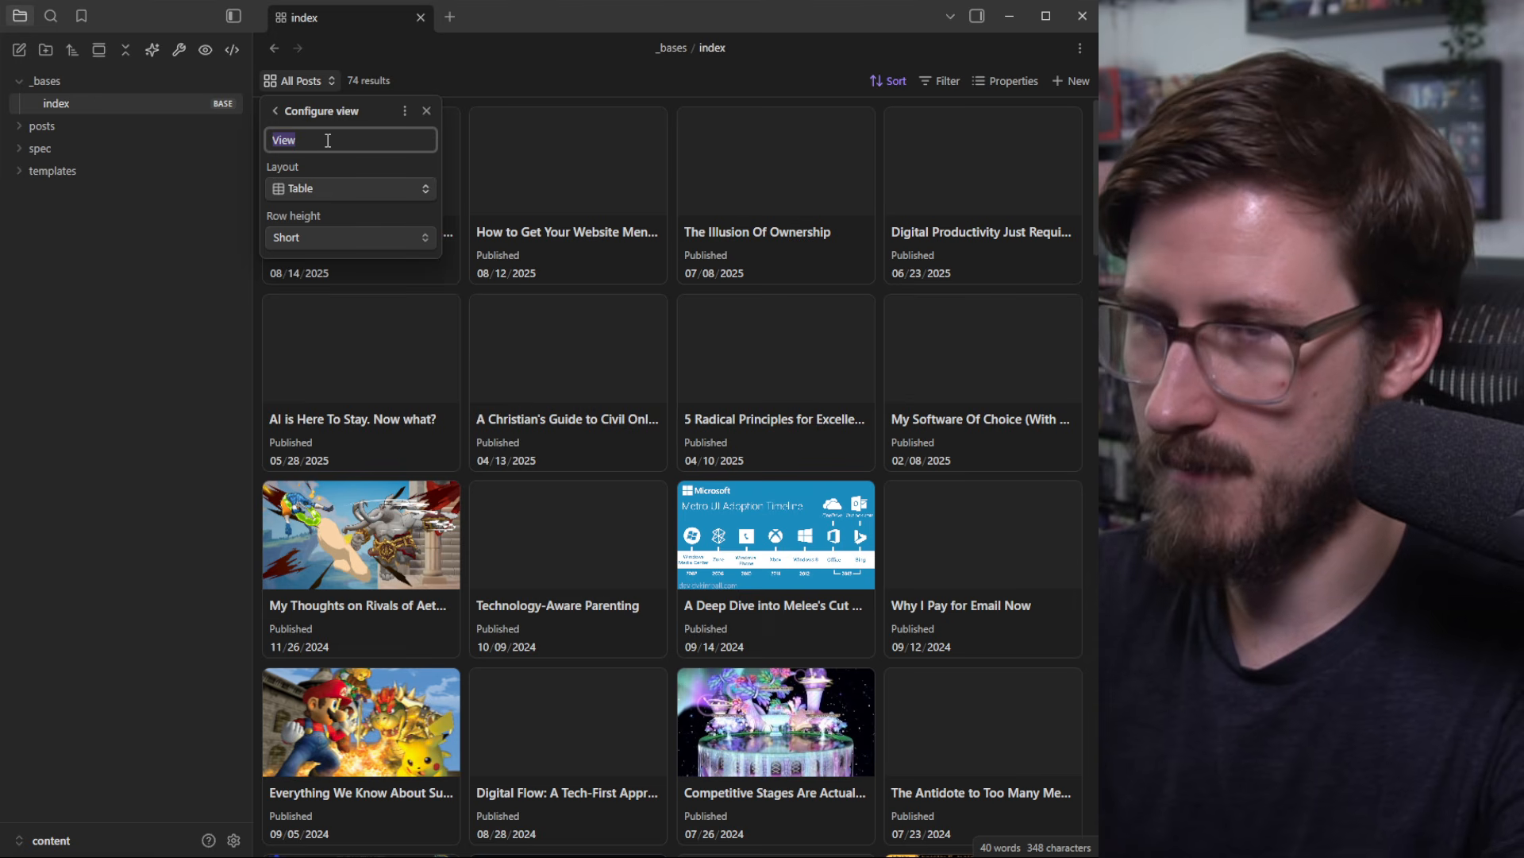
pyautogui.write('Product')
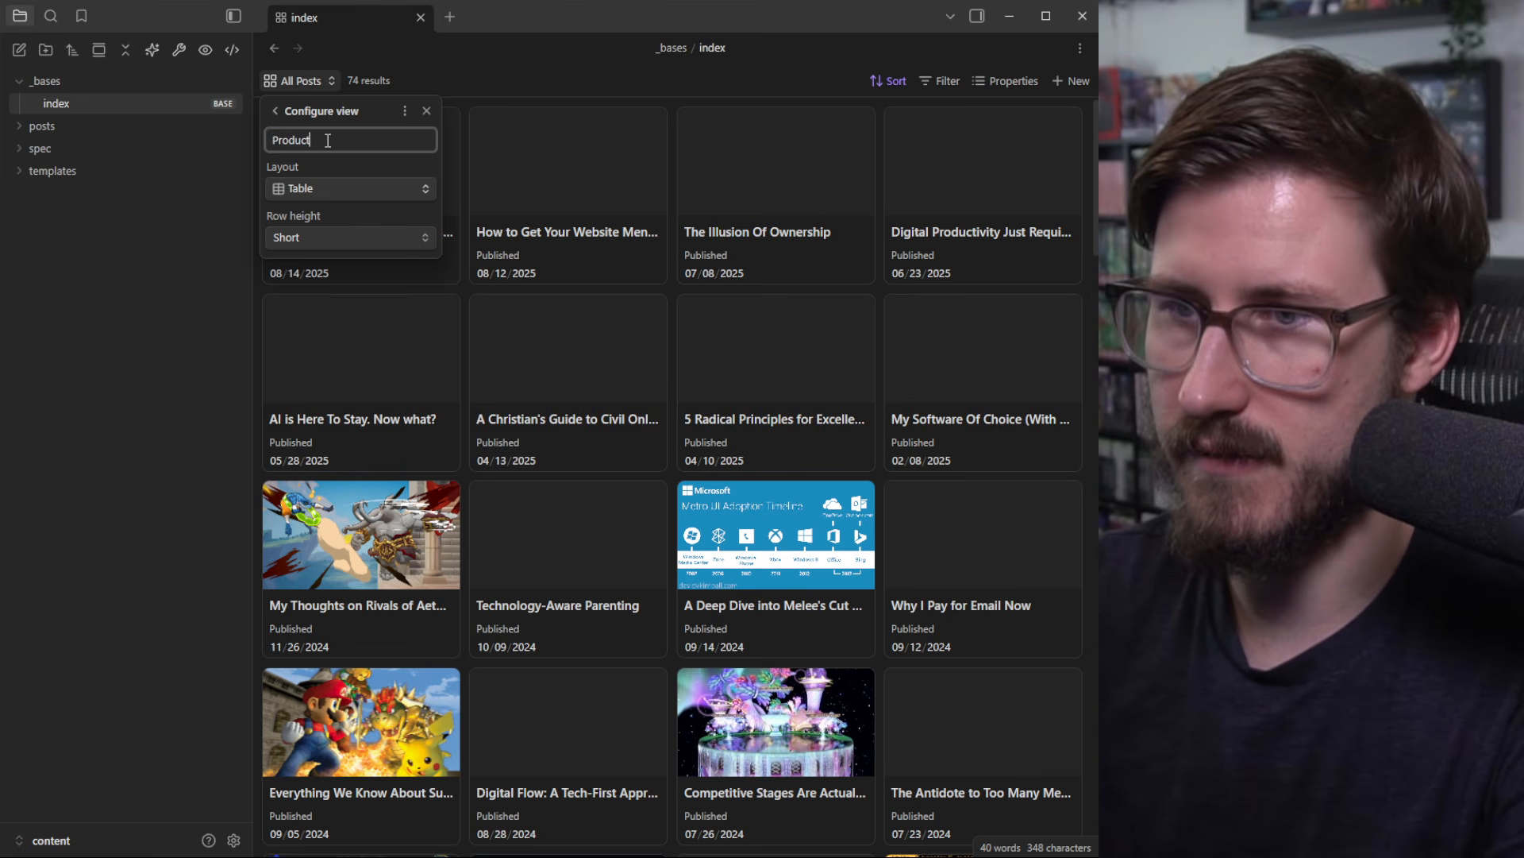
pyautogui.write('ivity')
pyautogui.click(341, 184)
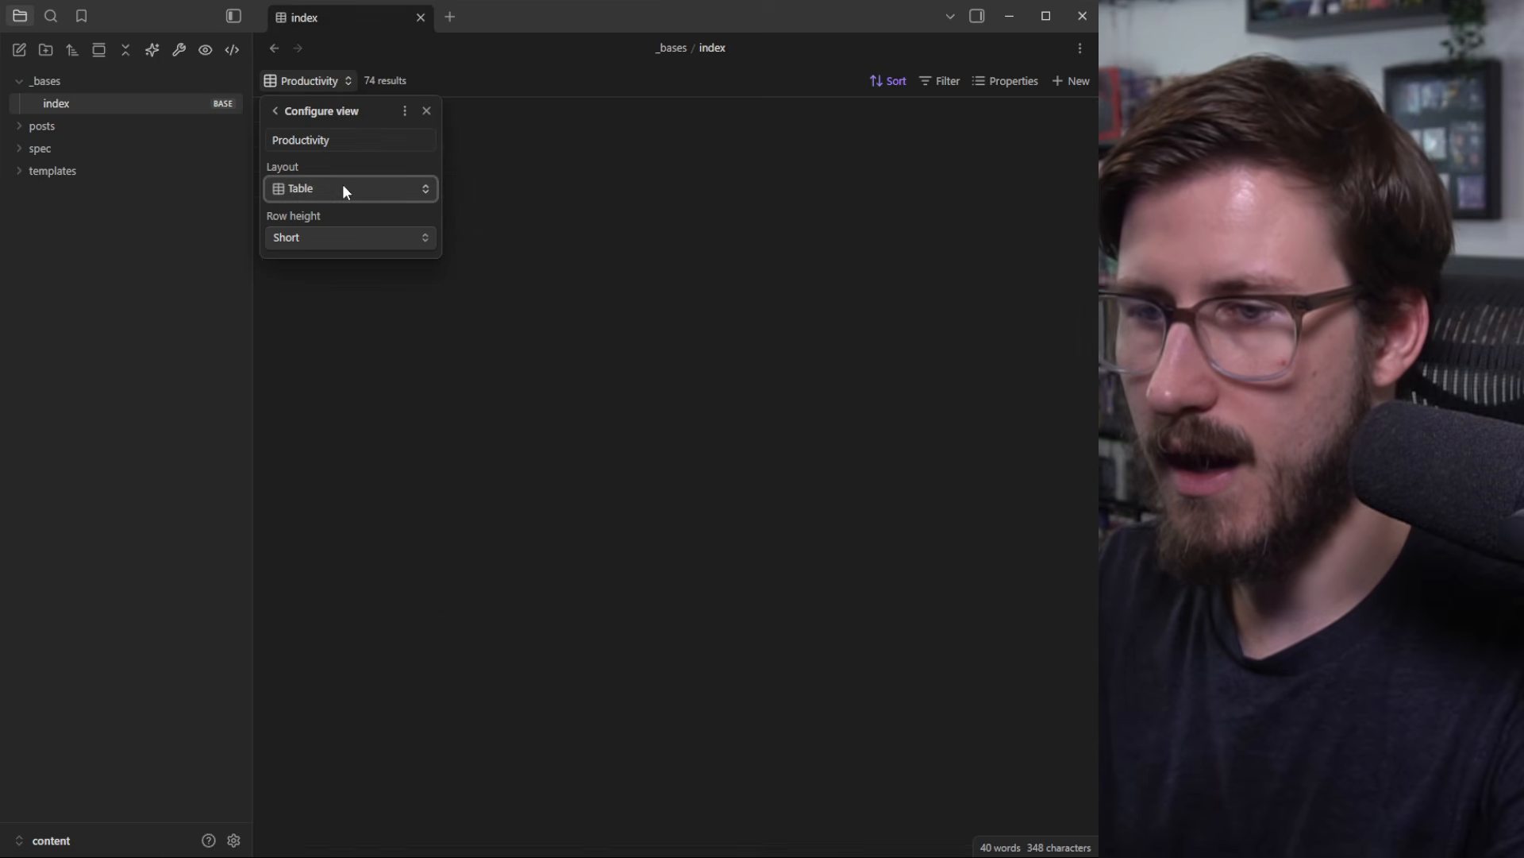
# Step: Give the Productivity view a Cards layout with image-property pictures at a shorter aspect ratio
pyautogui.click(342, 185)
pyautogui.click(312, 272)
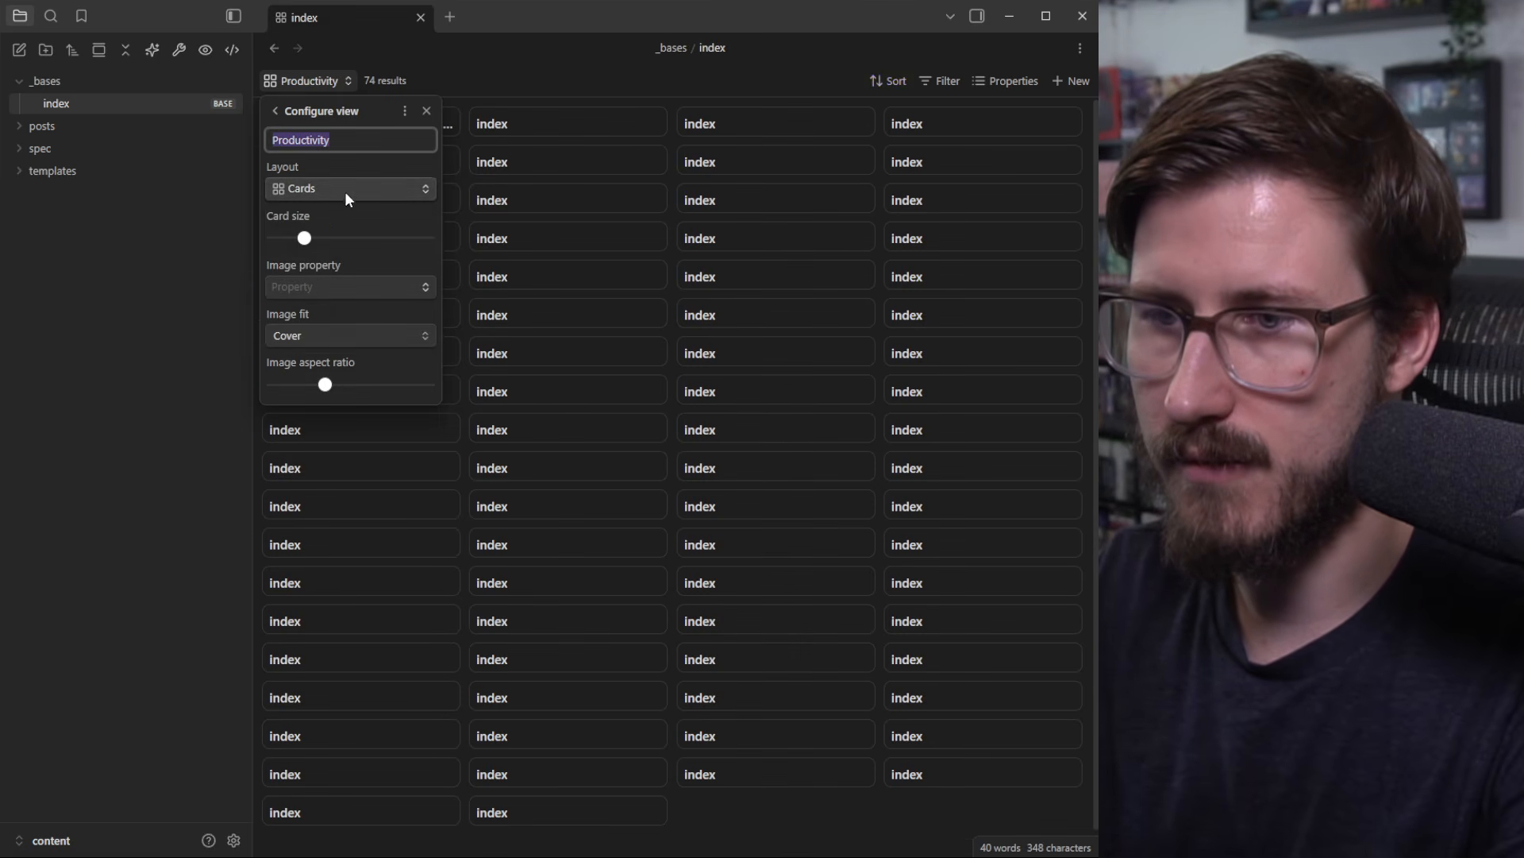
pyautogui.click(386, 288)
pyautogui.scroll(-2, 375, 422)
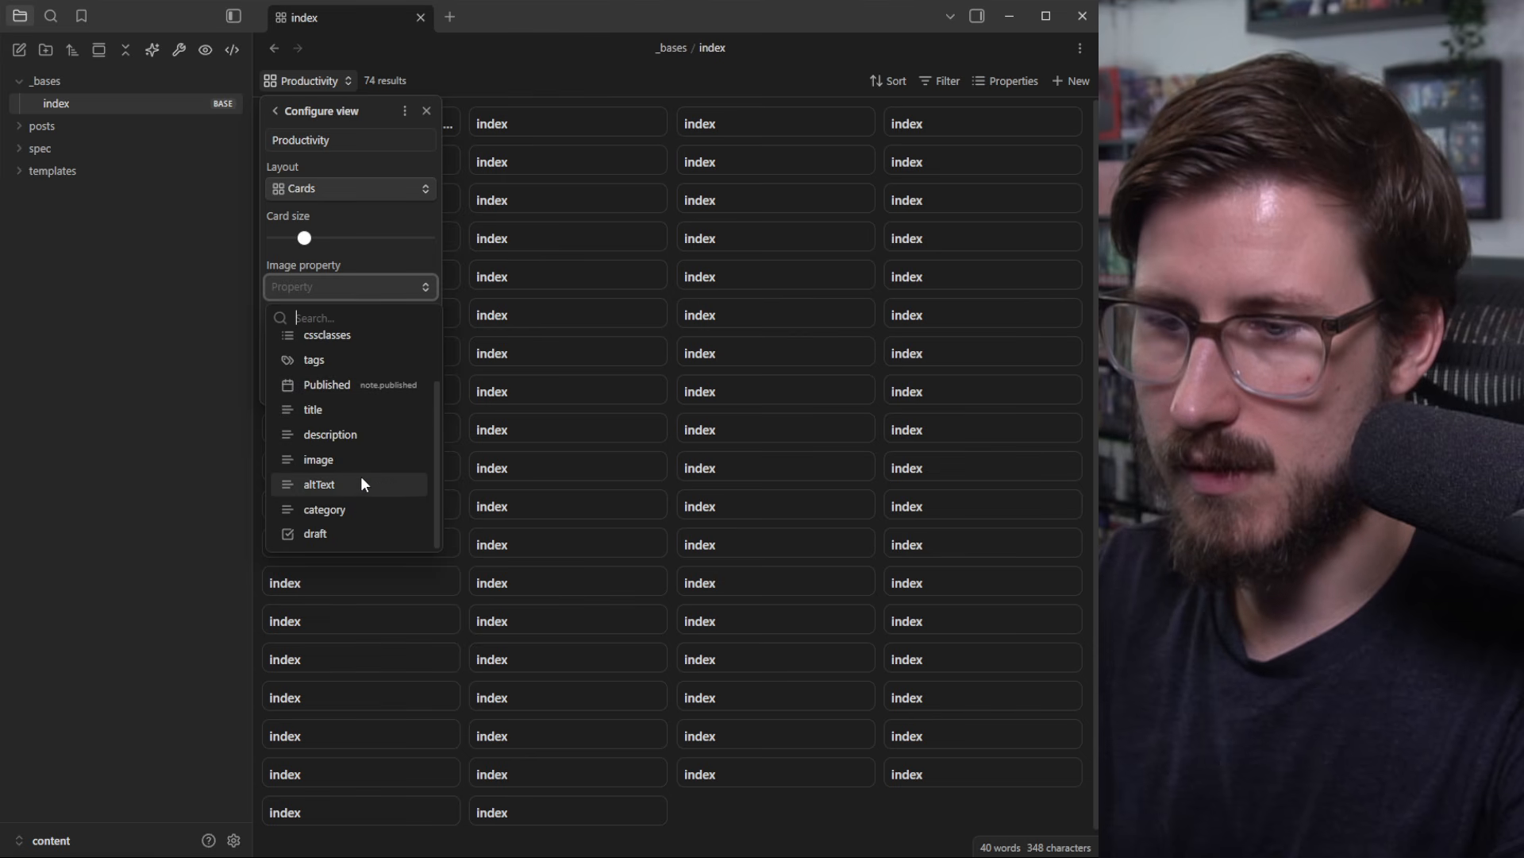
pyautogui.click(335, 462)
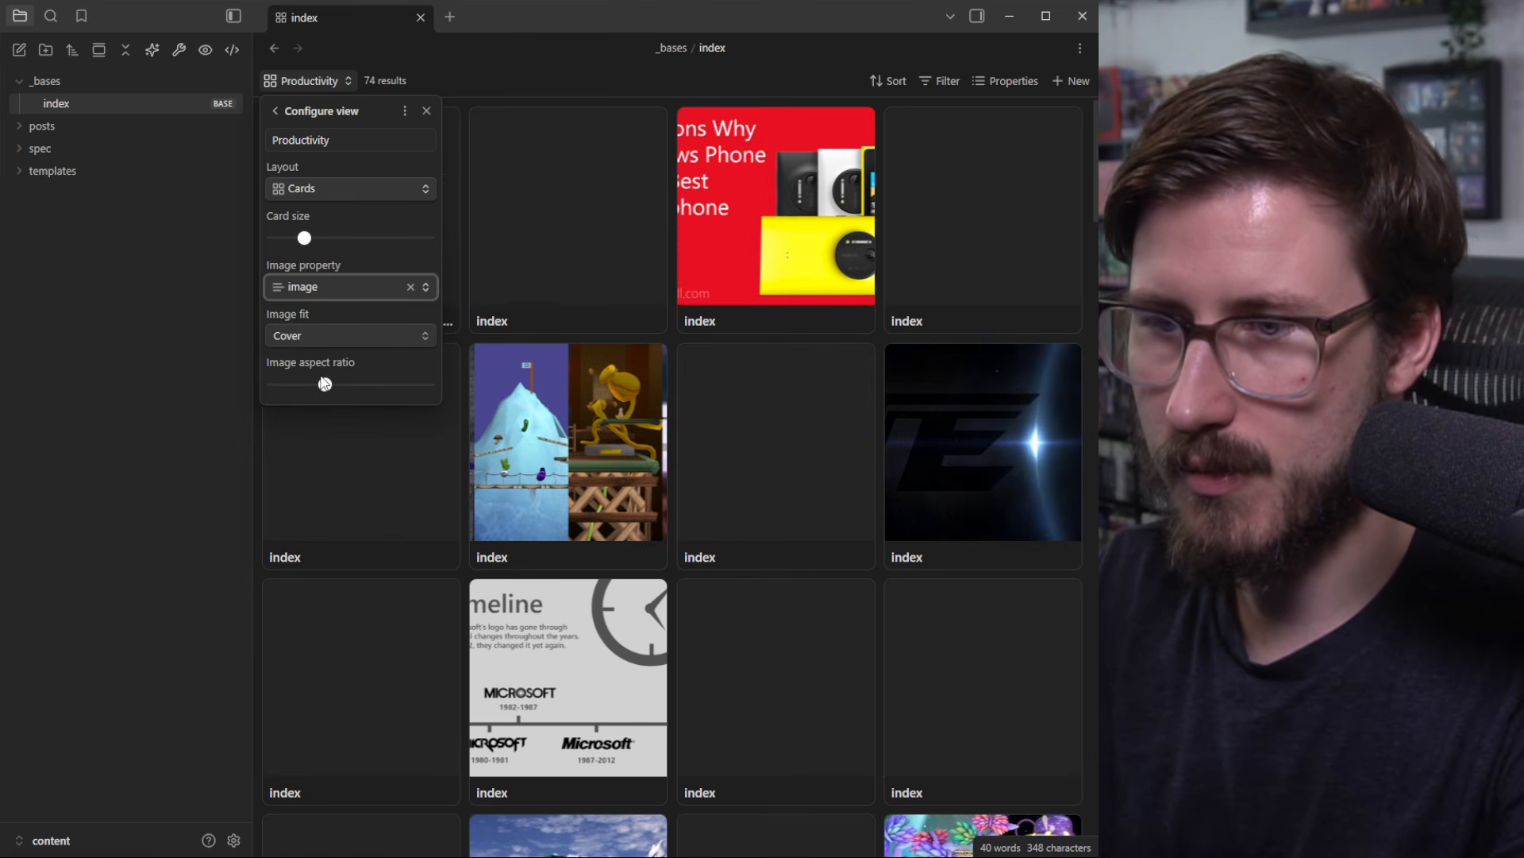
pyautogui.moveTo(325, 383); pyautogui.dragTo(296, 388)
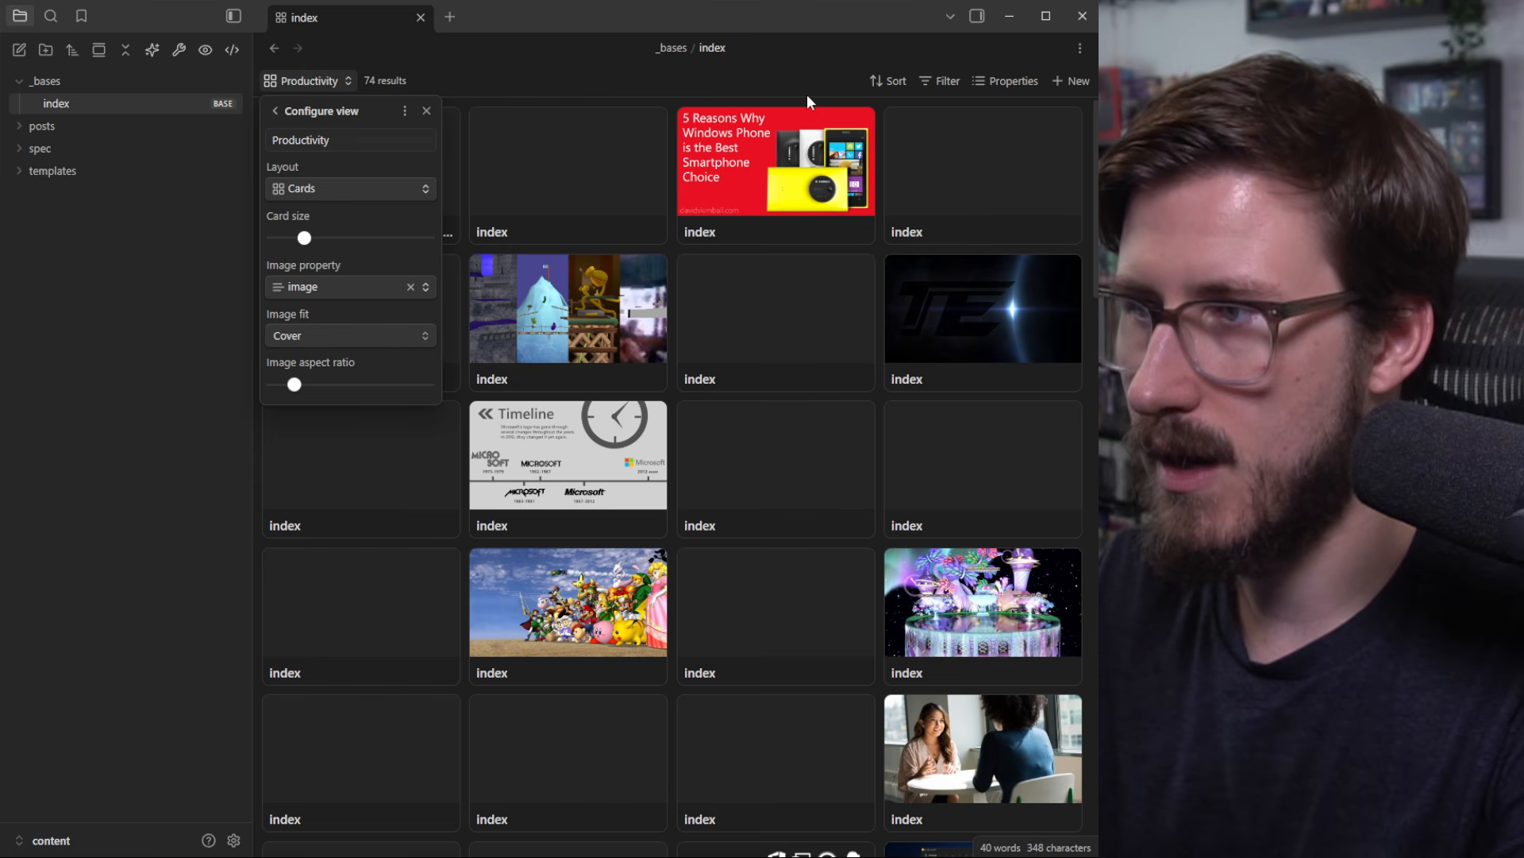
pyautogui.click(891, 81)
# Step: Sort the Productivity view by Published, new to old
pyautogui.click(940, 116)
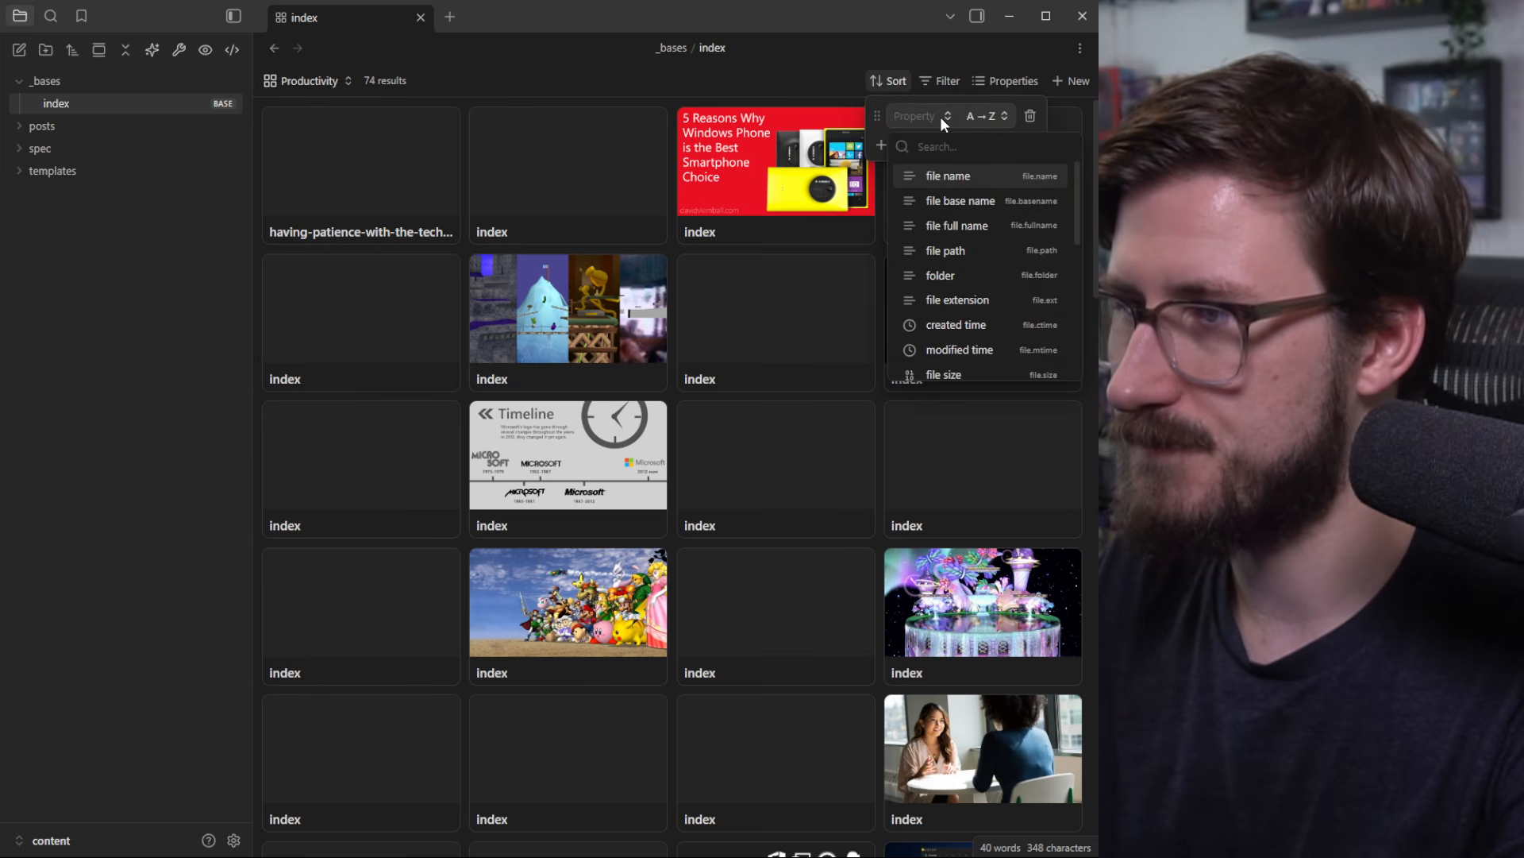
pyautogui.click(976, 117)
pyautogui.click(933, 124)
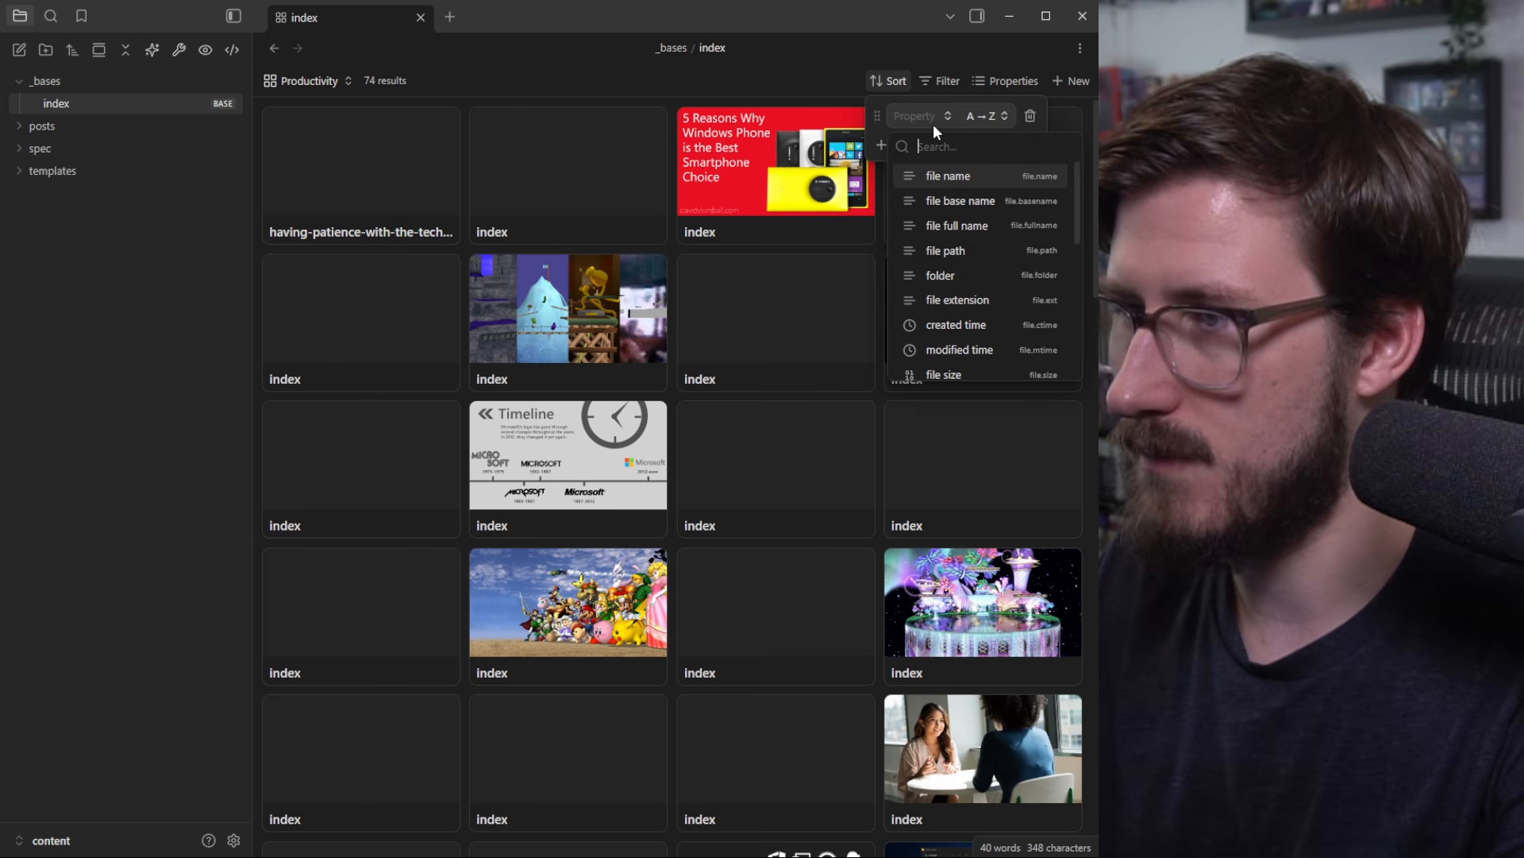
pyautogui.scroll(-5, 969, 249)
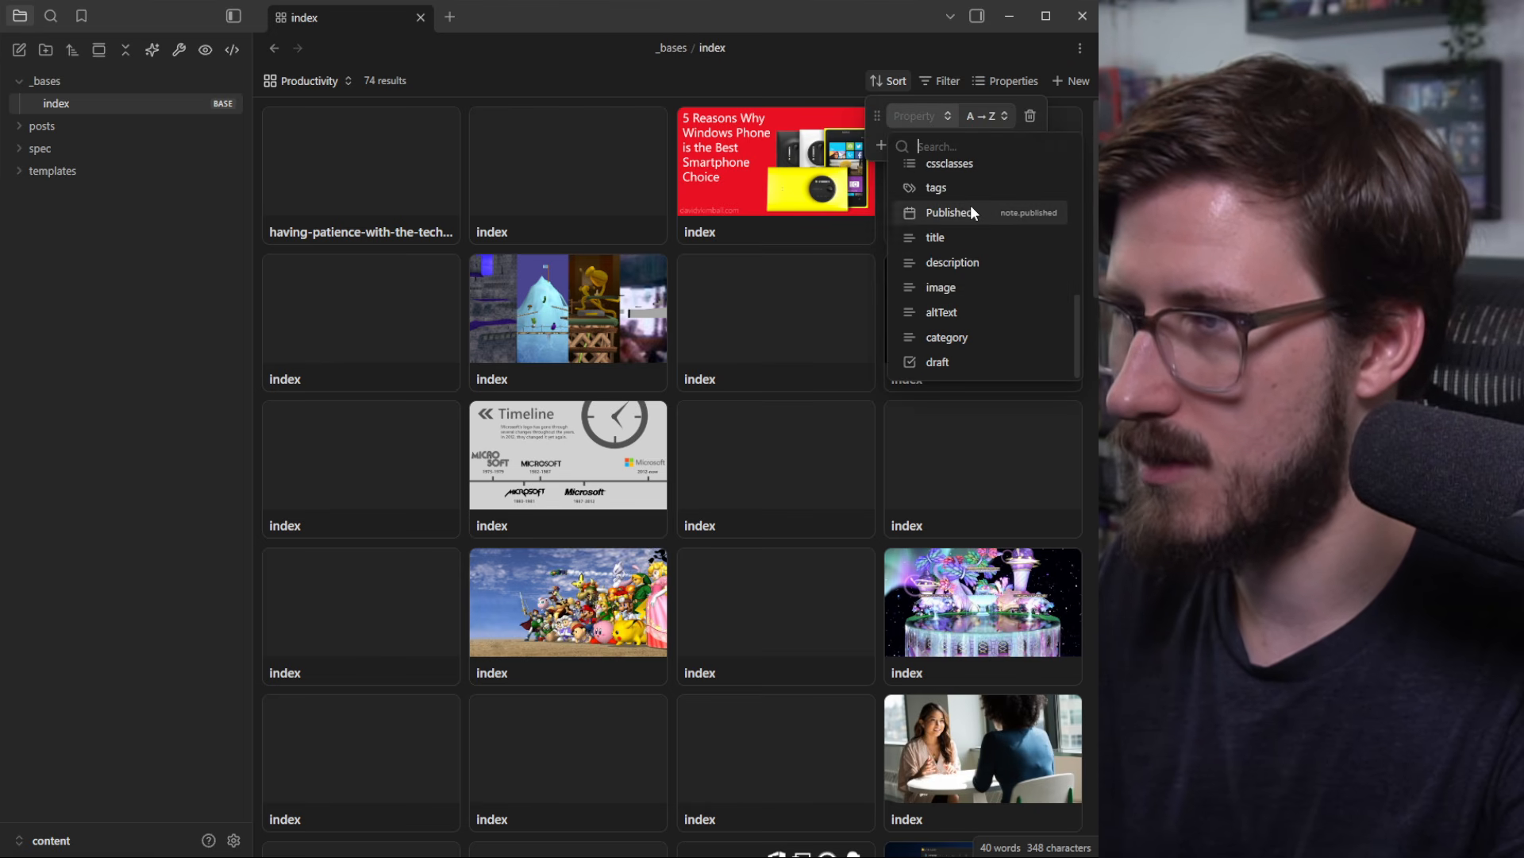
pyautogui.click(970, 209)
pyautogui.click(1007, 117)
pyautogui.click(975, 201)
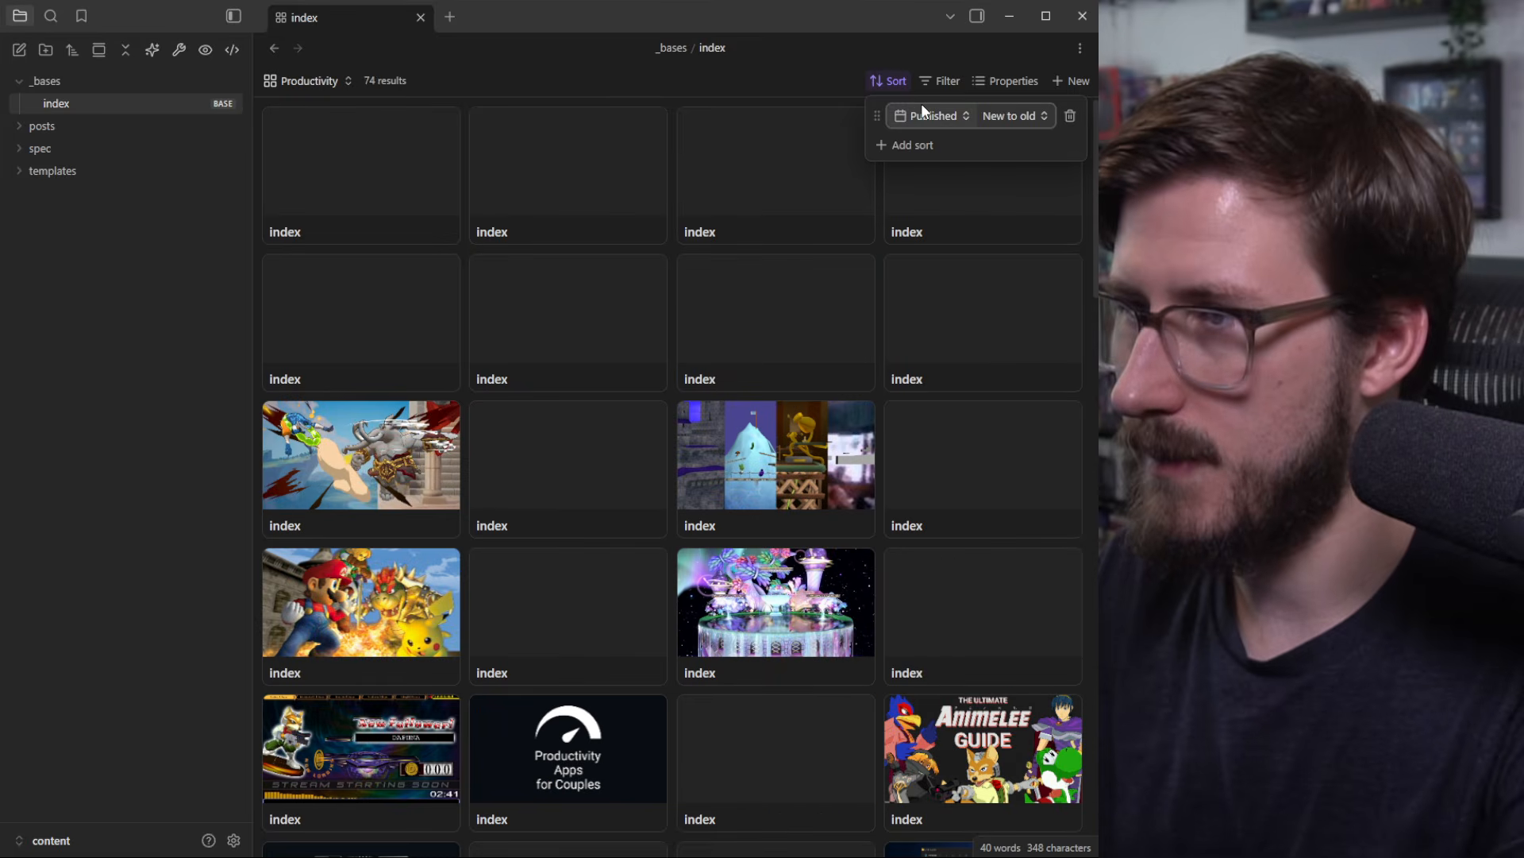
pyautogui.click(822, 71)
# Step: Add a this-view filter 'category is productivity', narrowing the cards to 8 results
pyautogui.click(952, 81)
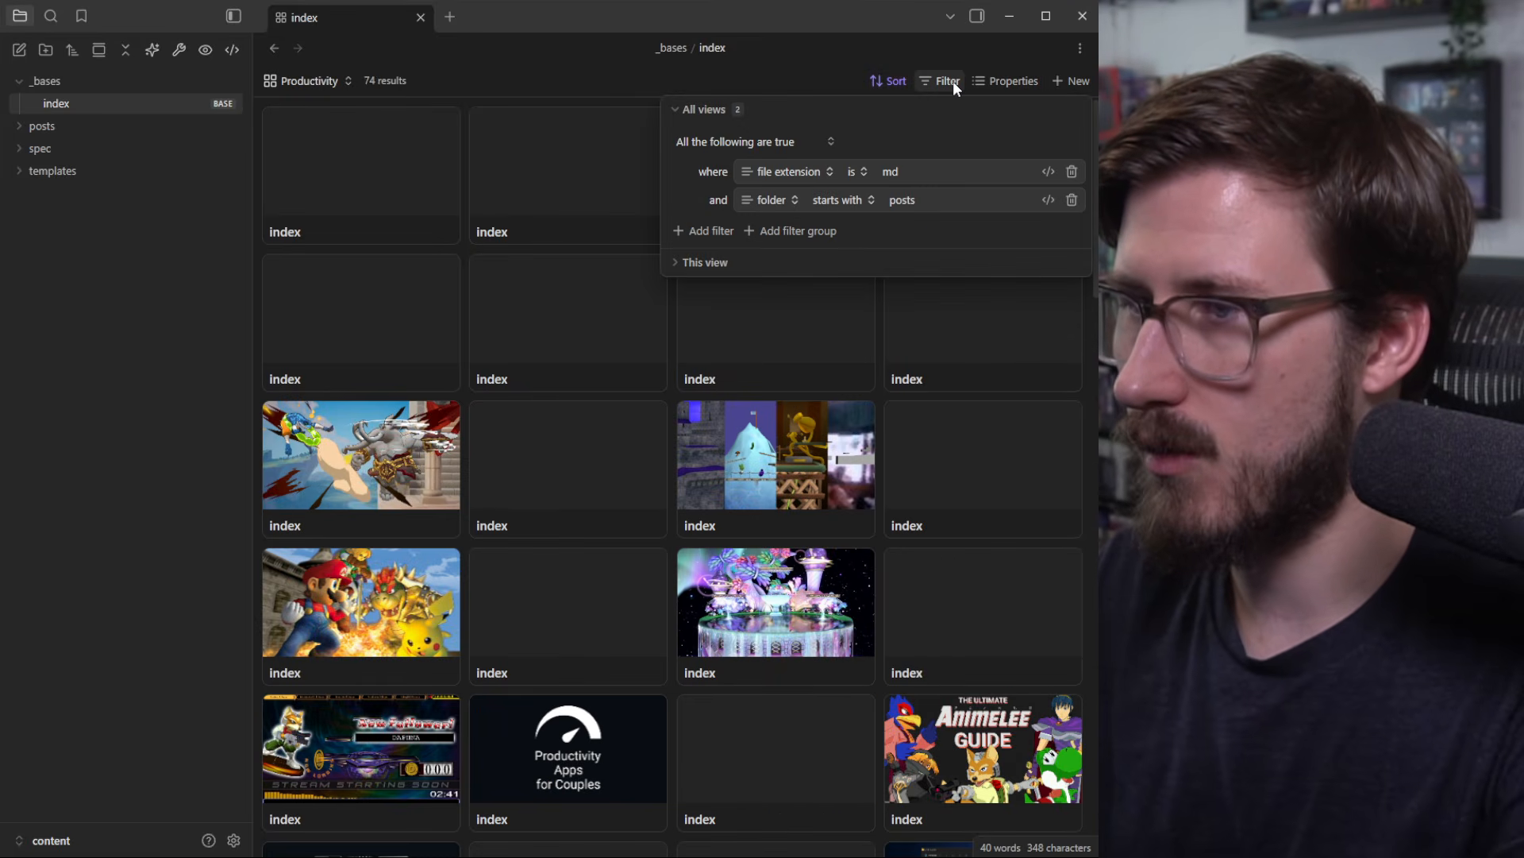
pyautogui.click(671, 110)
pyautogui.click(674, 138)
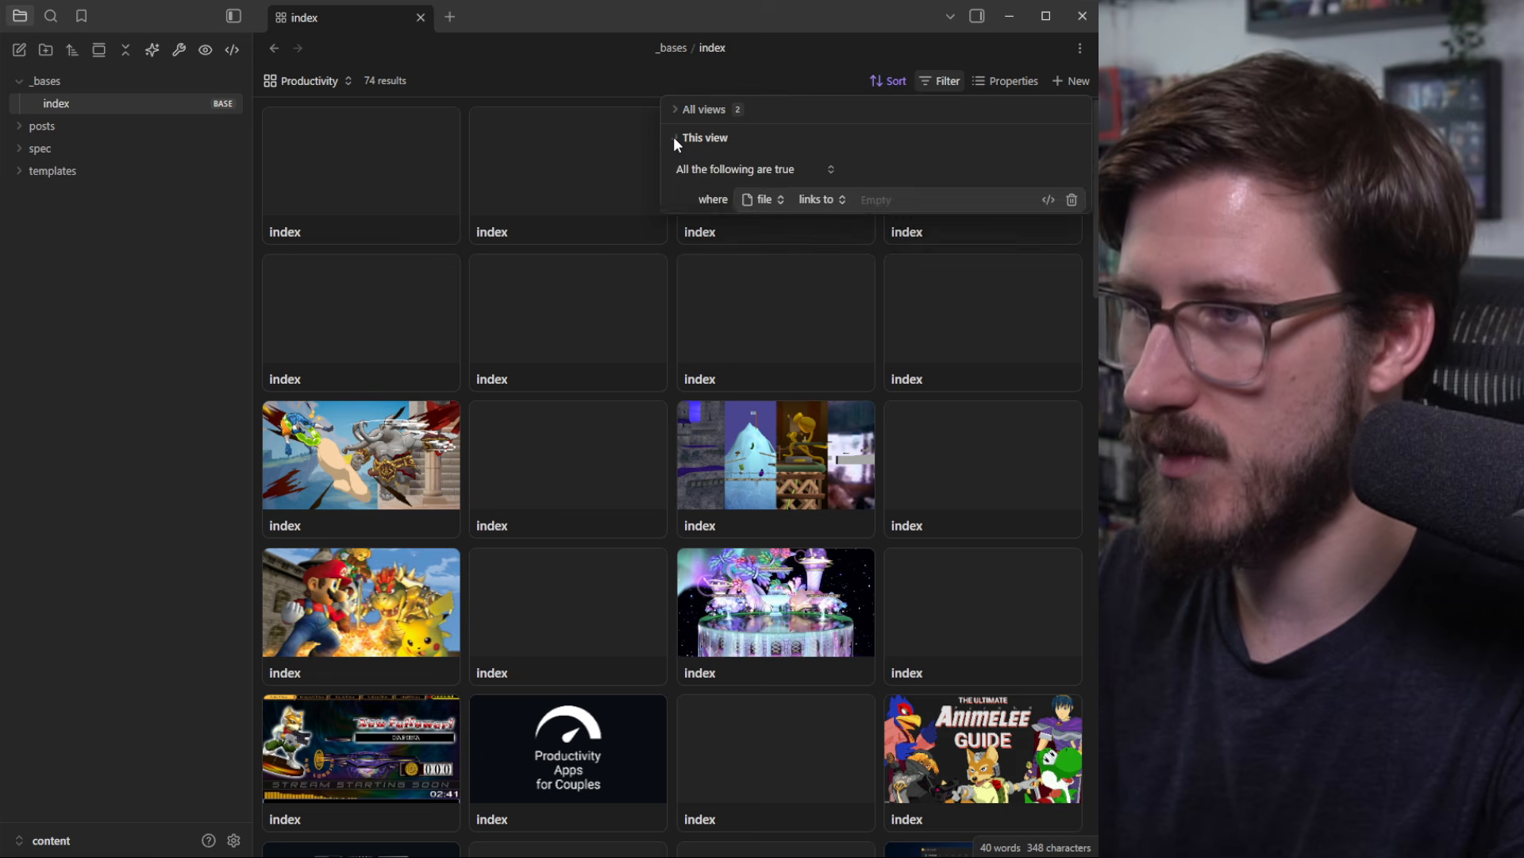
pyautogui.click(786, 199)
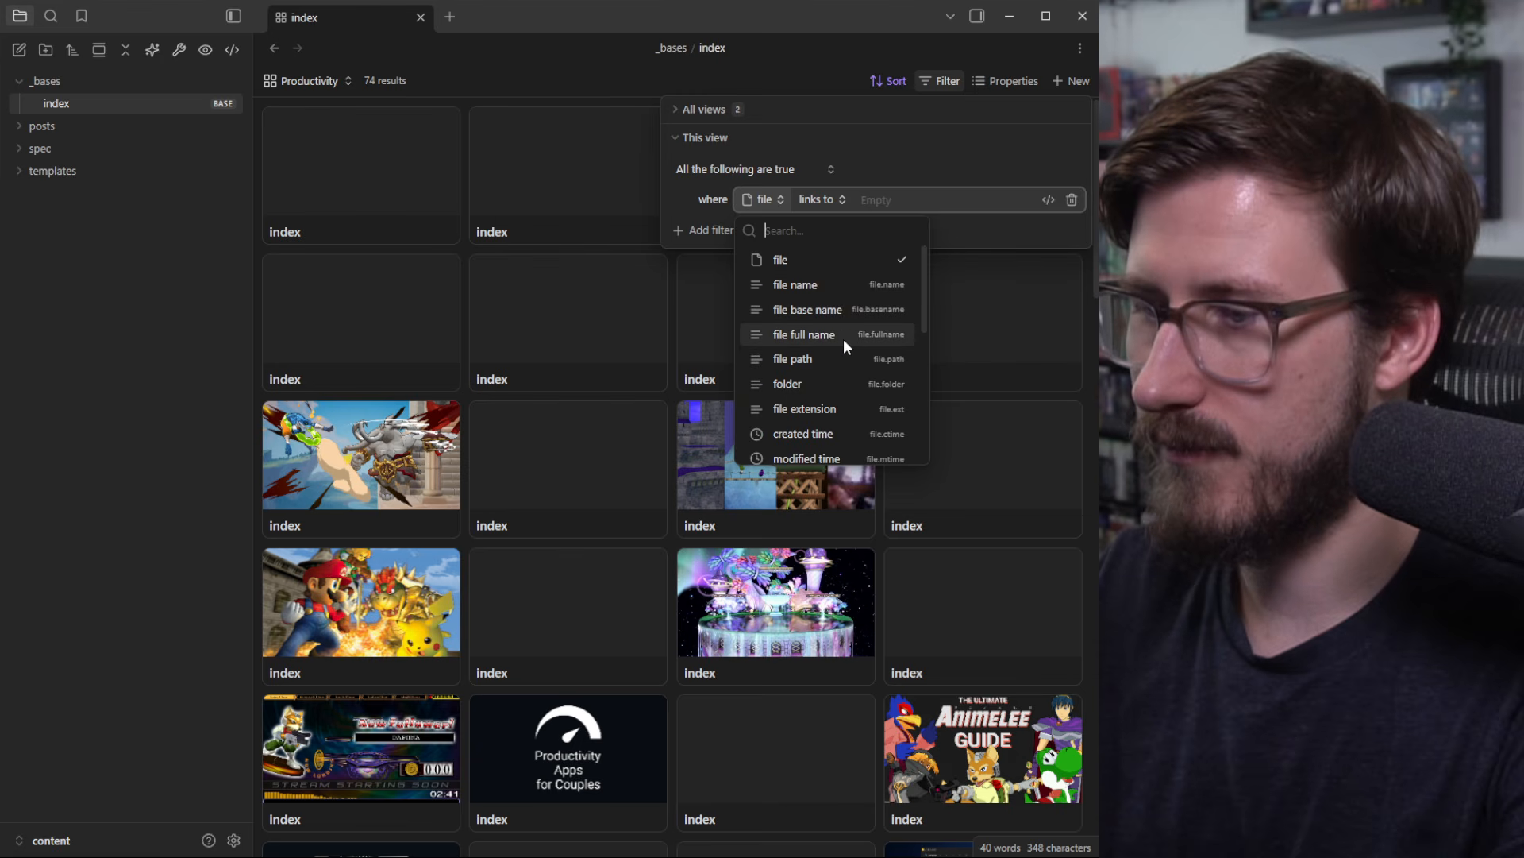
pyautogui.scroll(-5, 843, 338)
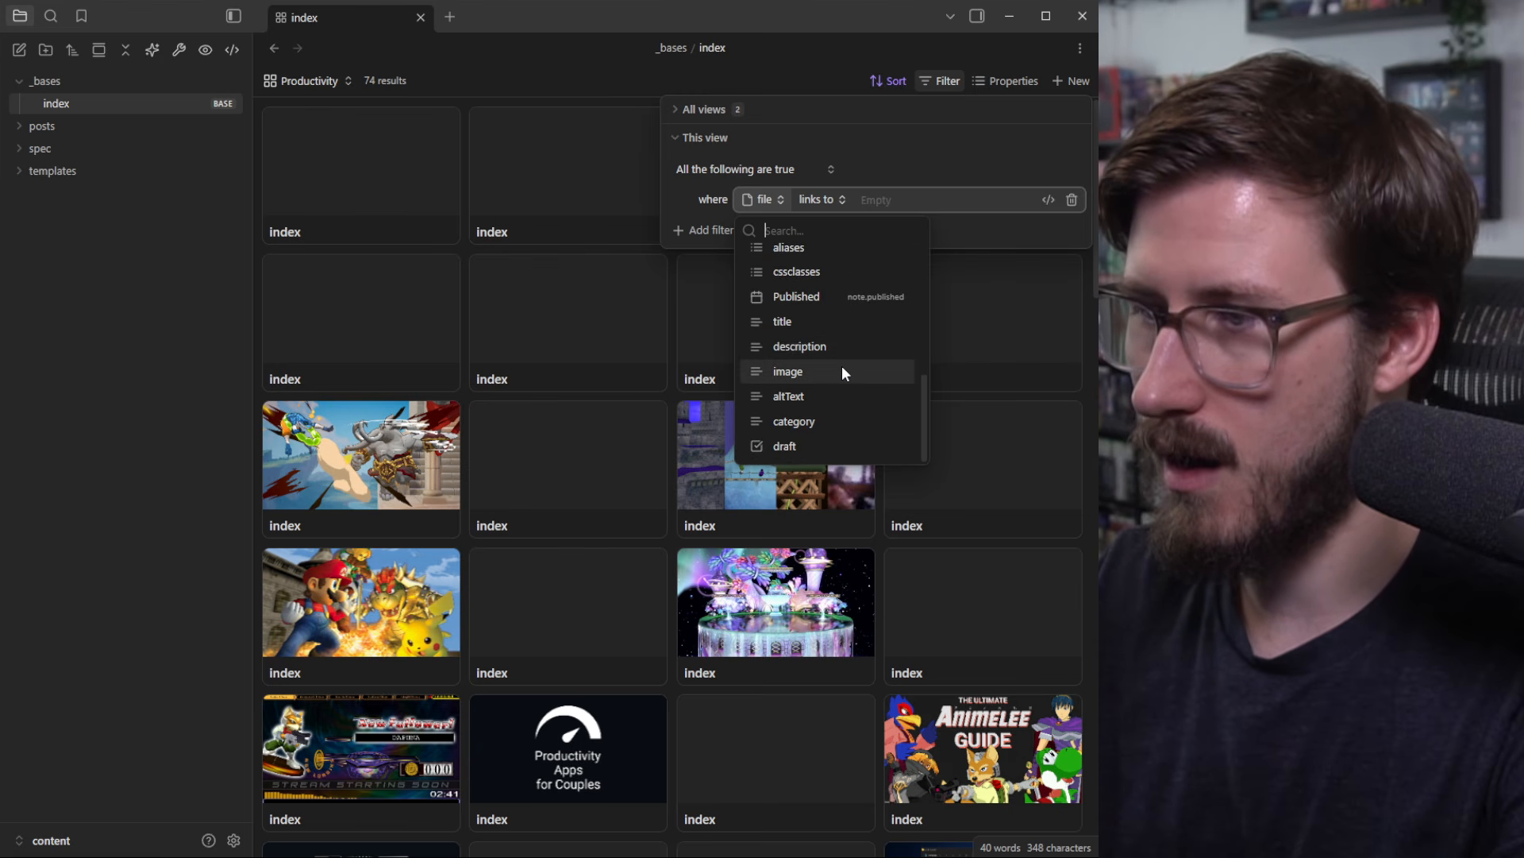
pyautogui.scroll(1, 832, 401)
pyautogui.scroll(-1, 826, 405)
pyautogui.click(813, 418)
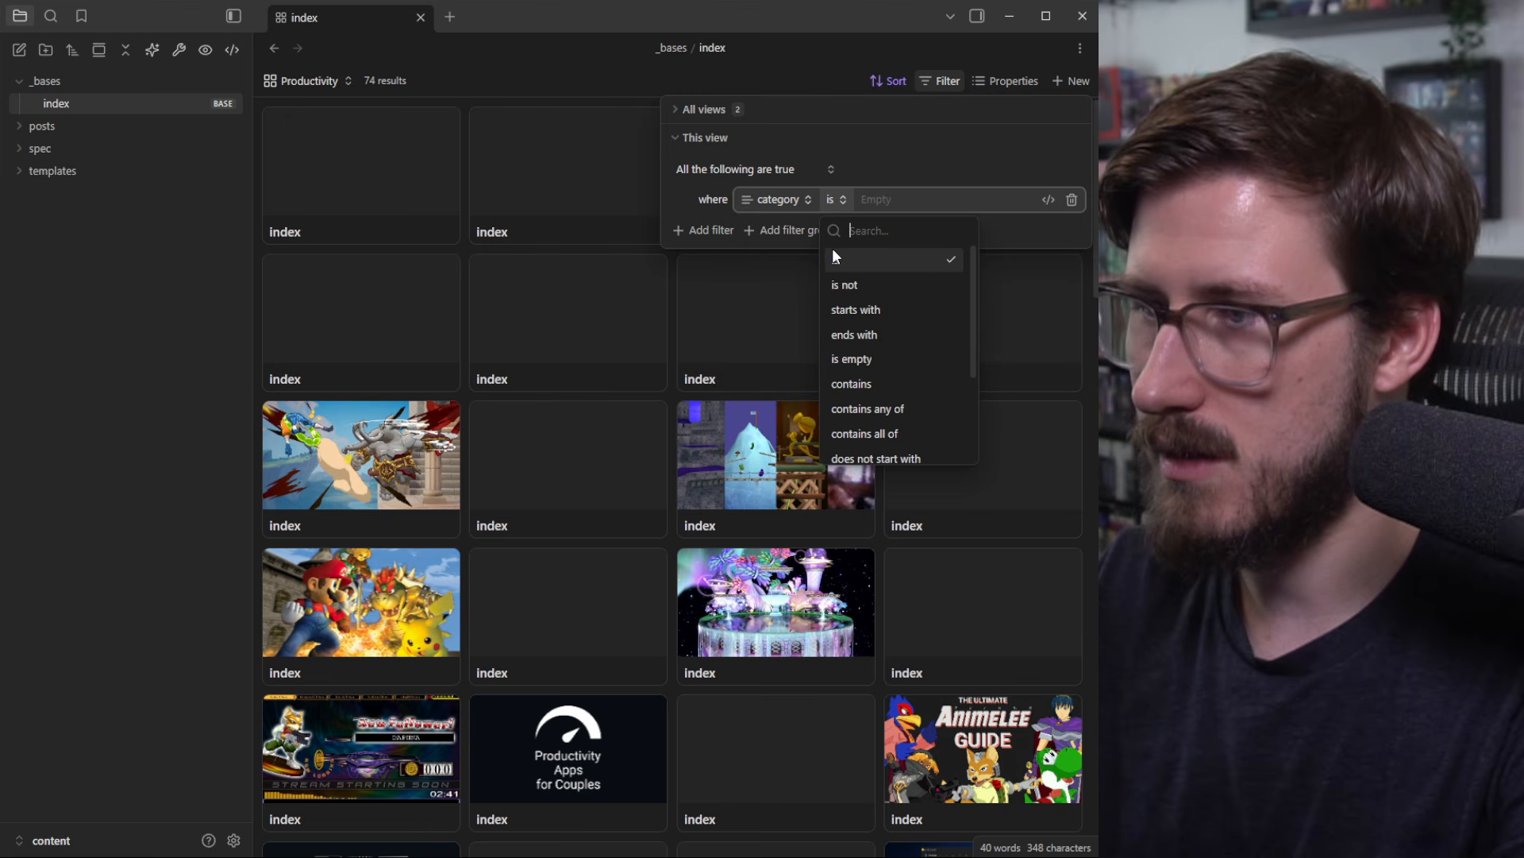
pyautogui.click(927, 200)
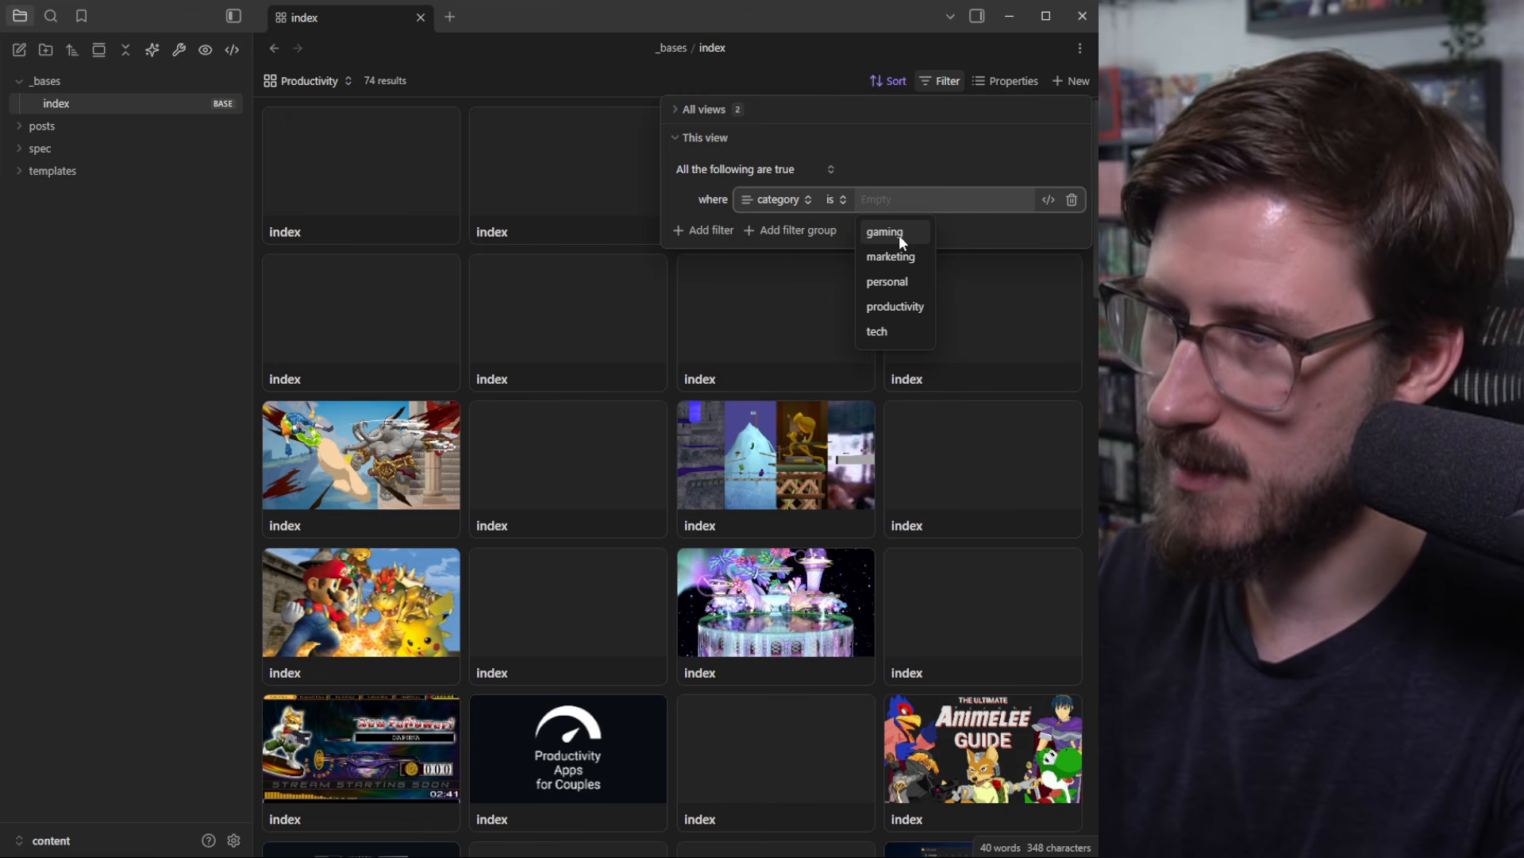
pyautogui.click(902, 301)
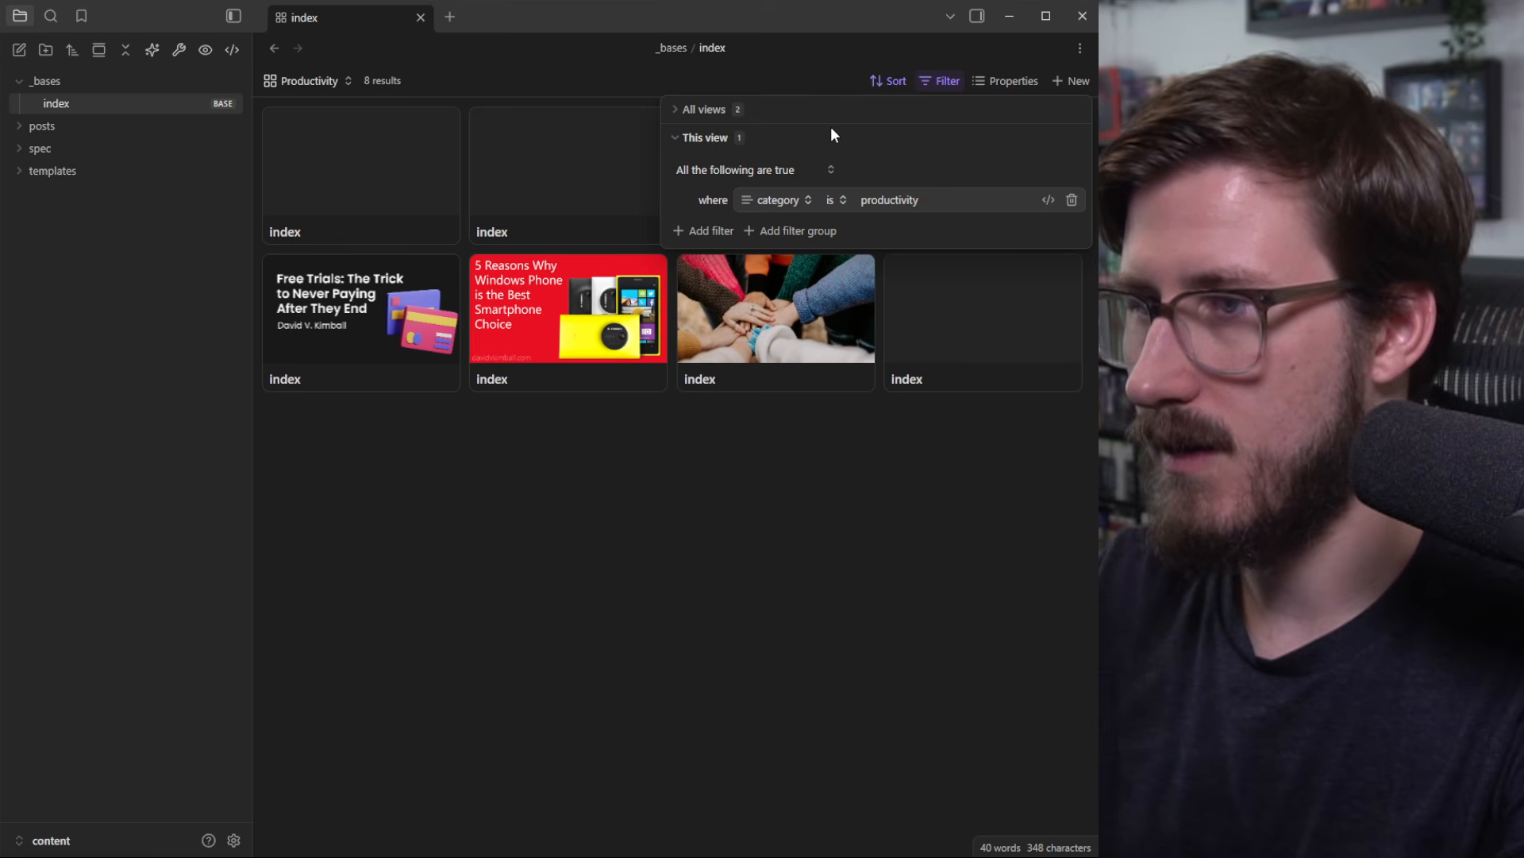
pyautogui.click(813, 548)
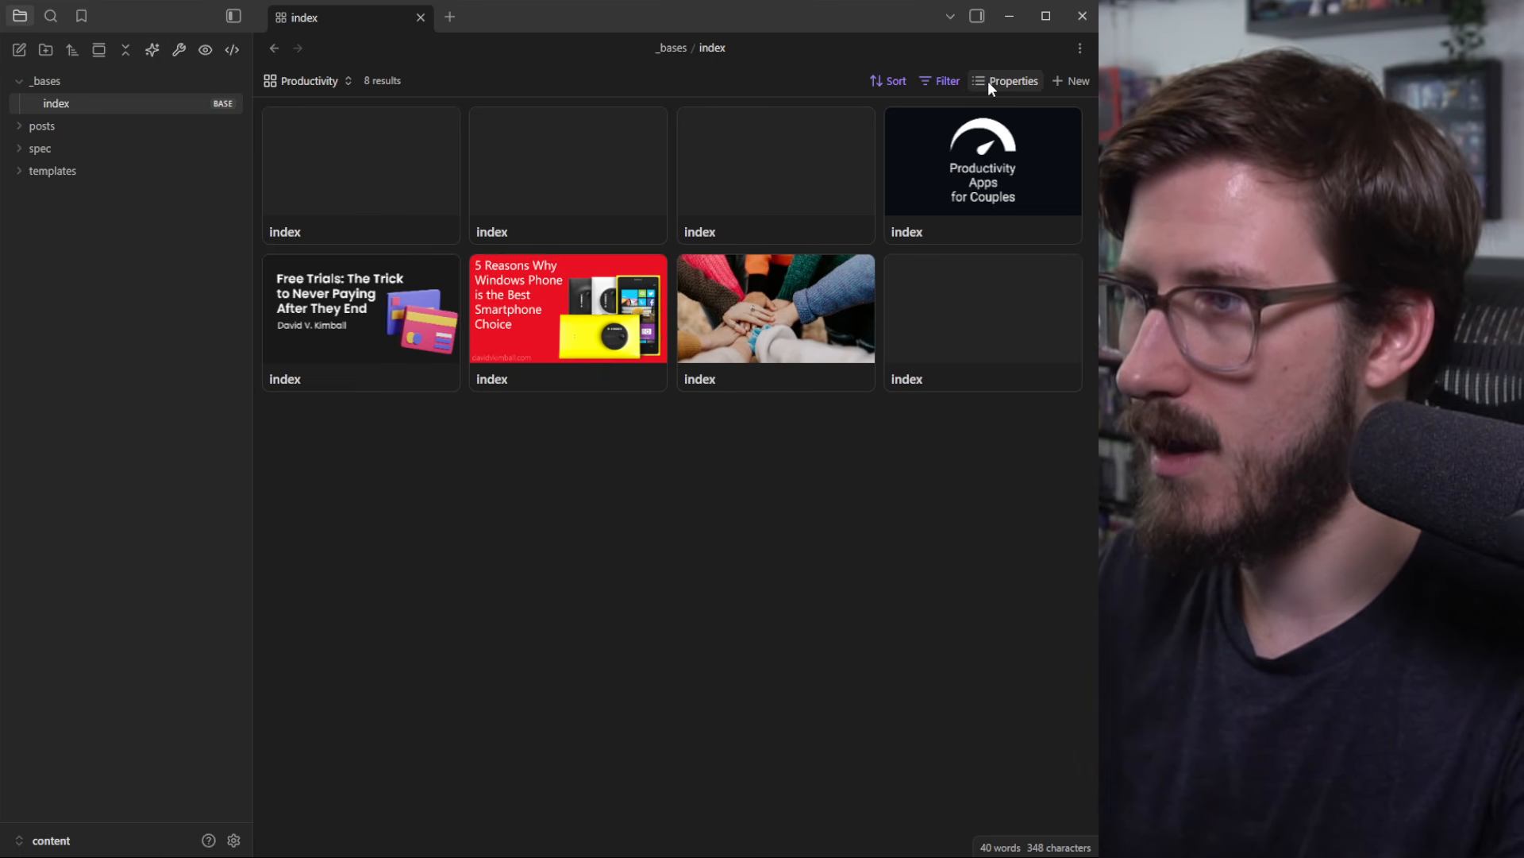
# Step: Show each post's title and Published date on the cards, hiding the file name
pyautogui.click(999, 80)
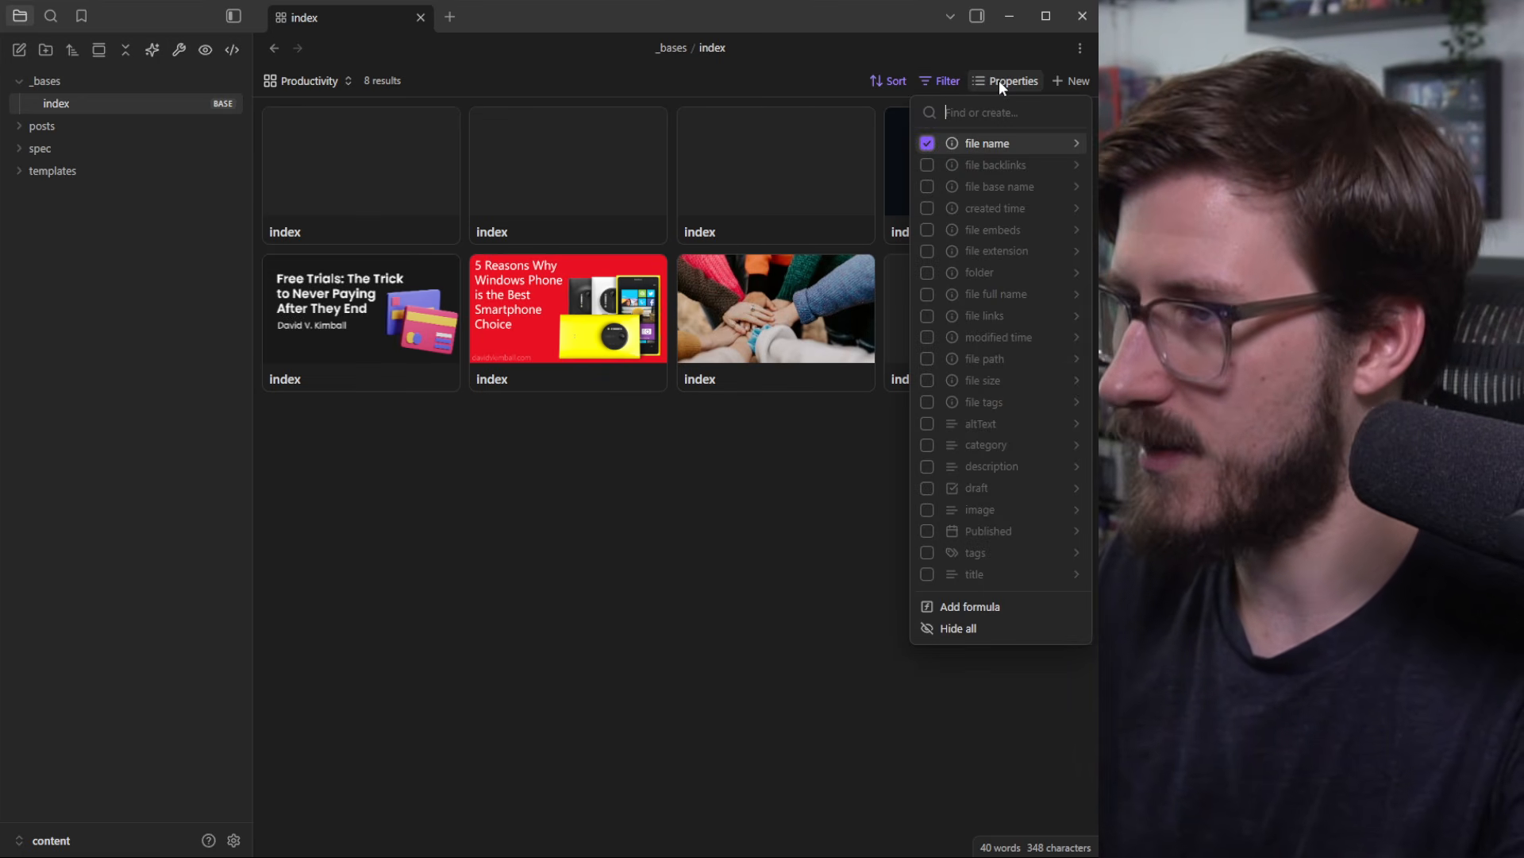
pyautogui.write('tit')
pyautogui.click(955, 143)
pyautogui.click(1072, 116)
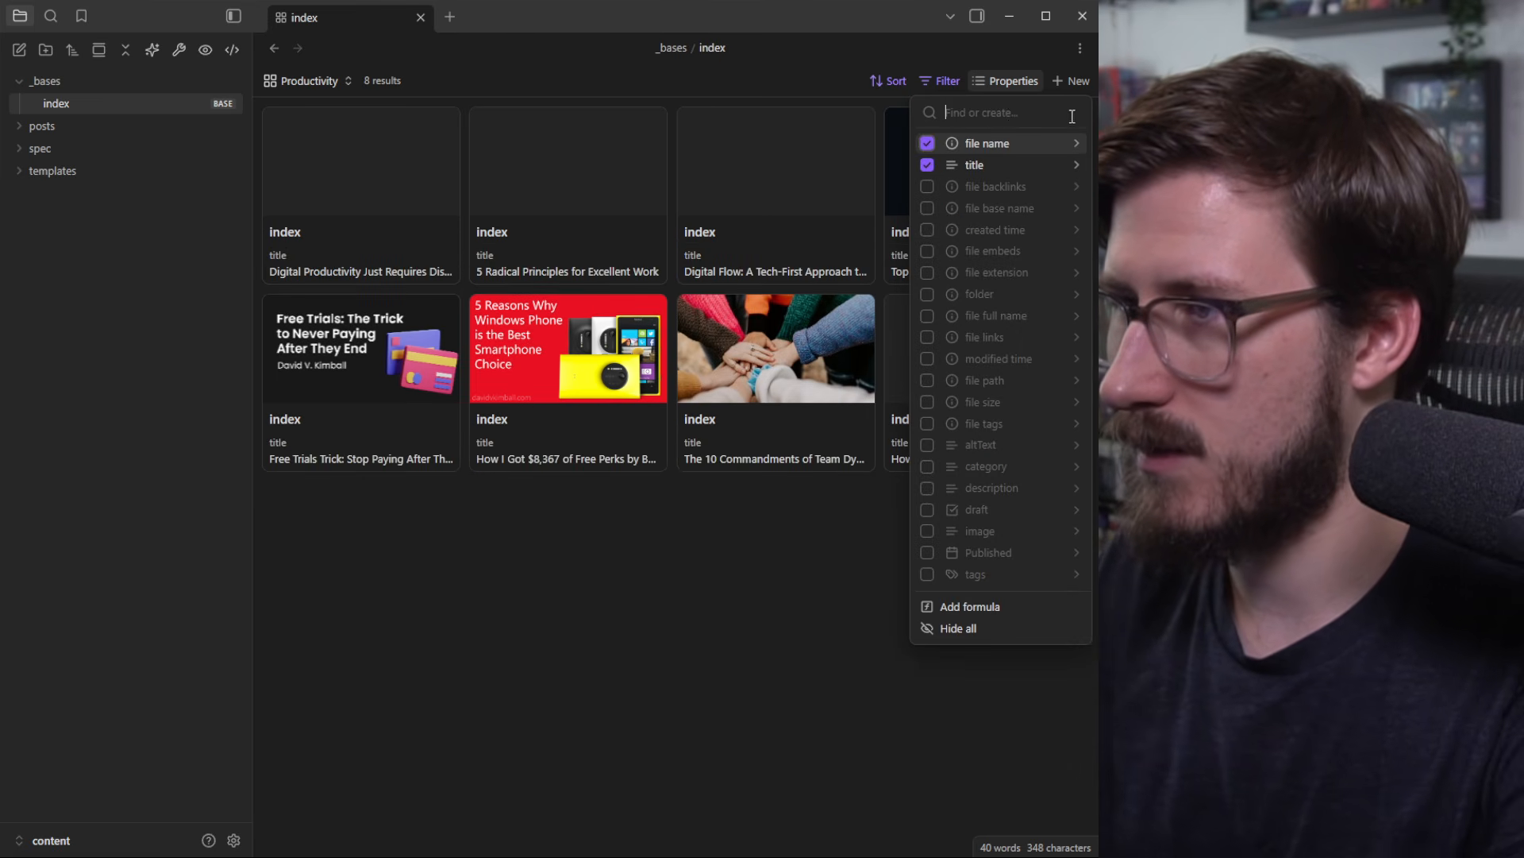
pyautogui.click(927, 143)
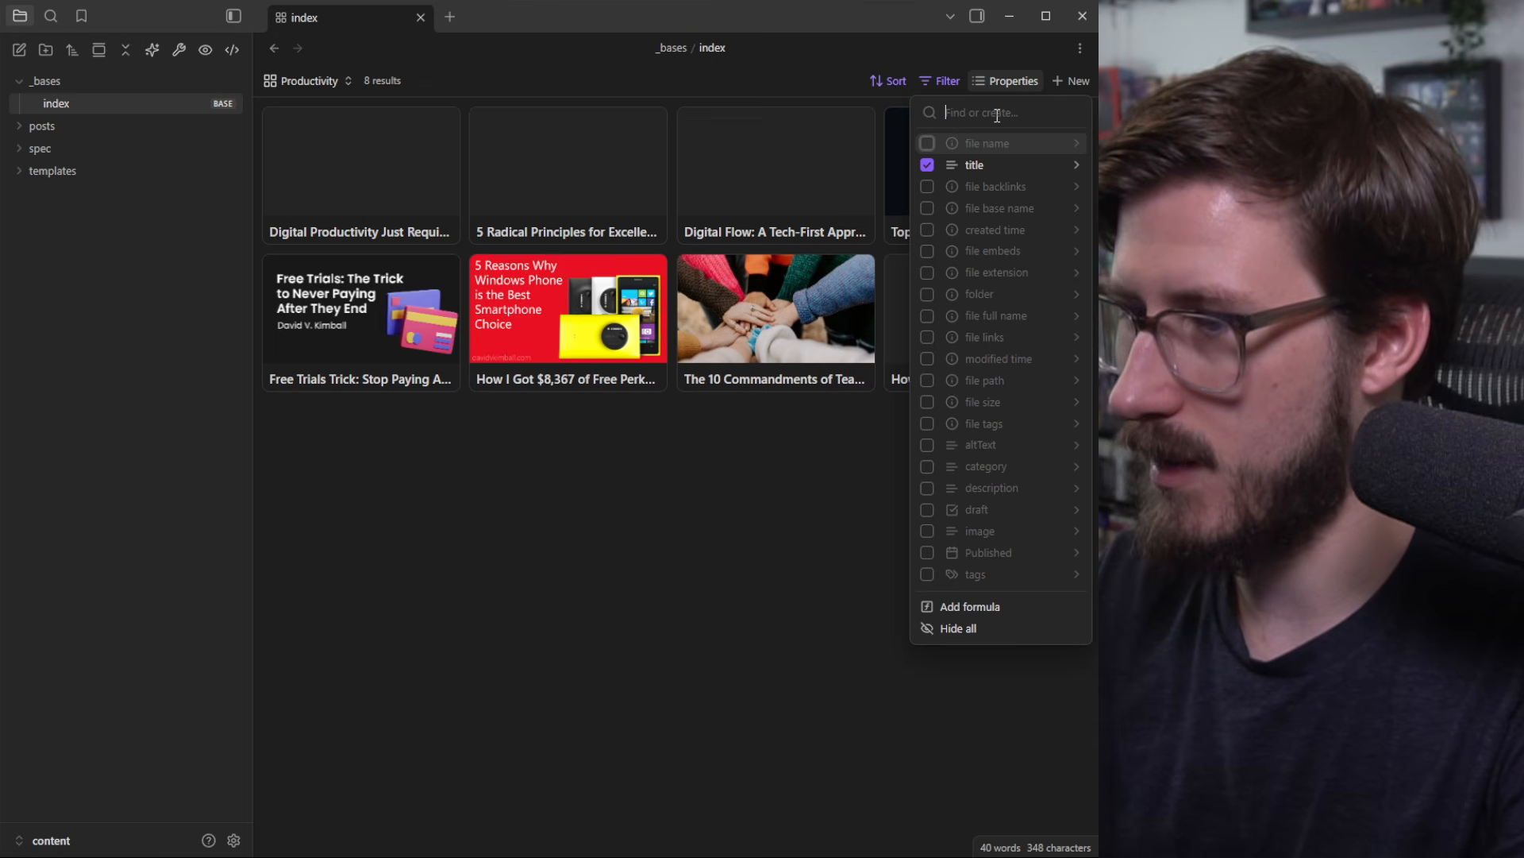
pyautogui.write('pub')
pyautogui.click(924, 143)
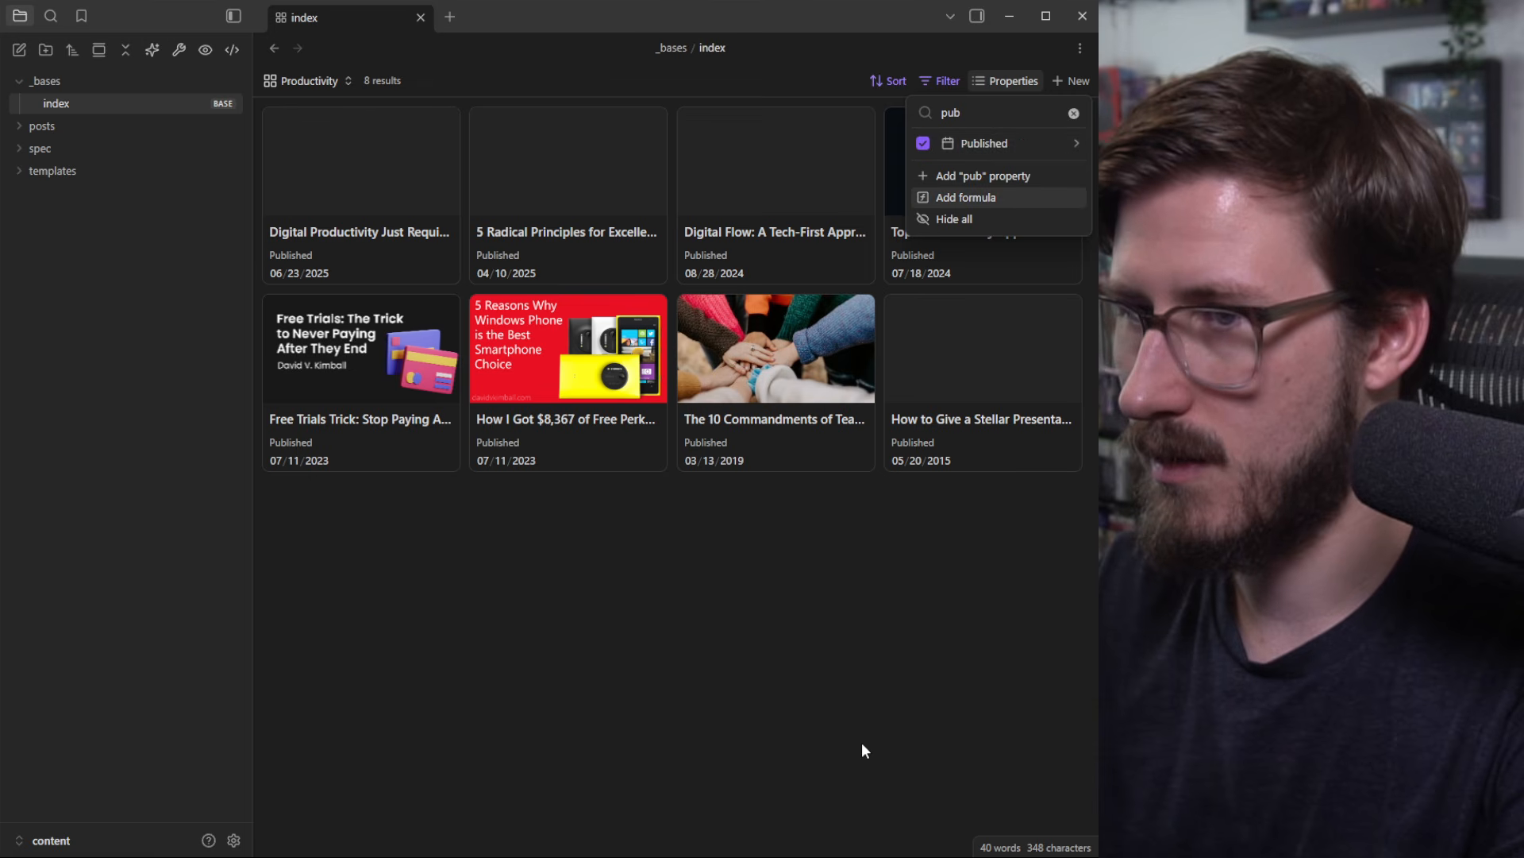
pyautogui.click(905, 682)
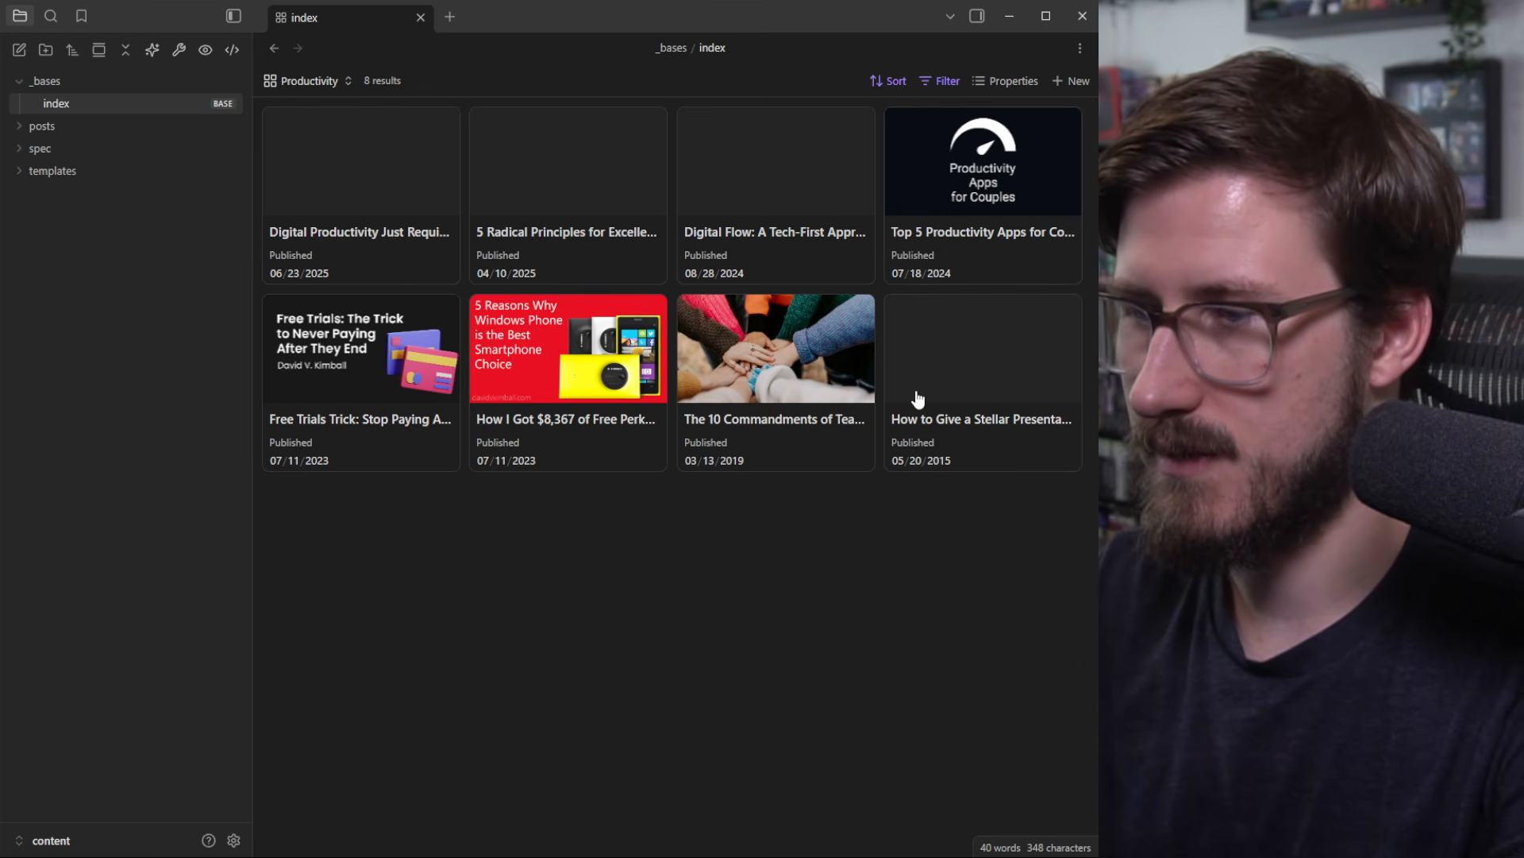
pyautogui.click(309, 81)
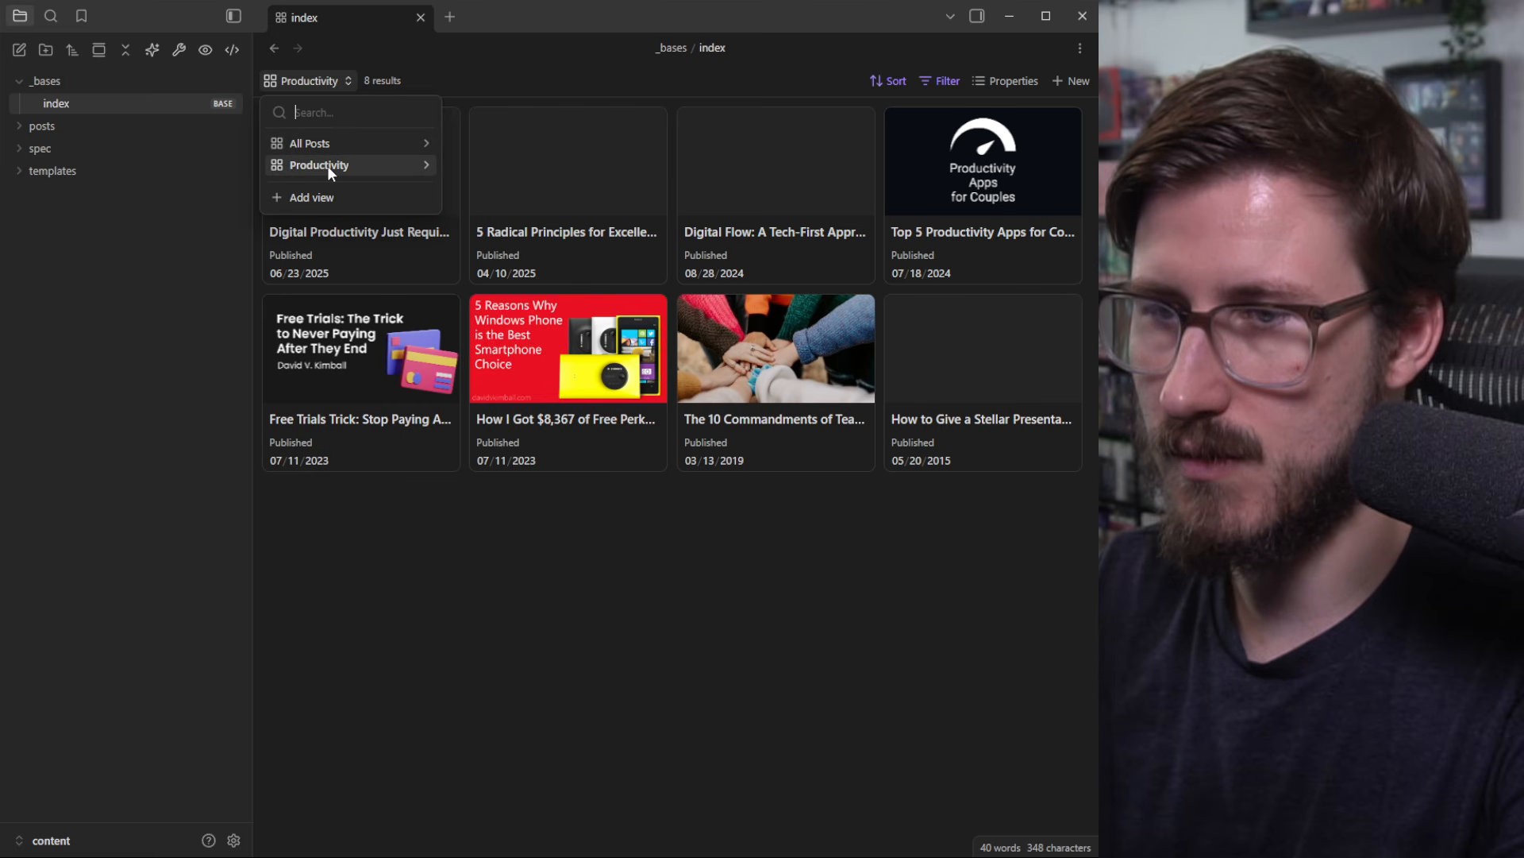
pyautogui.click(332, 144)
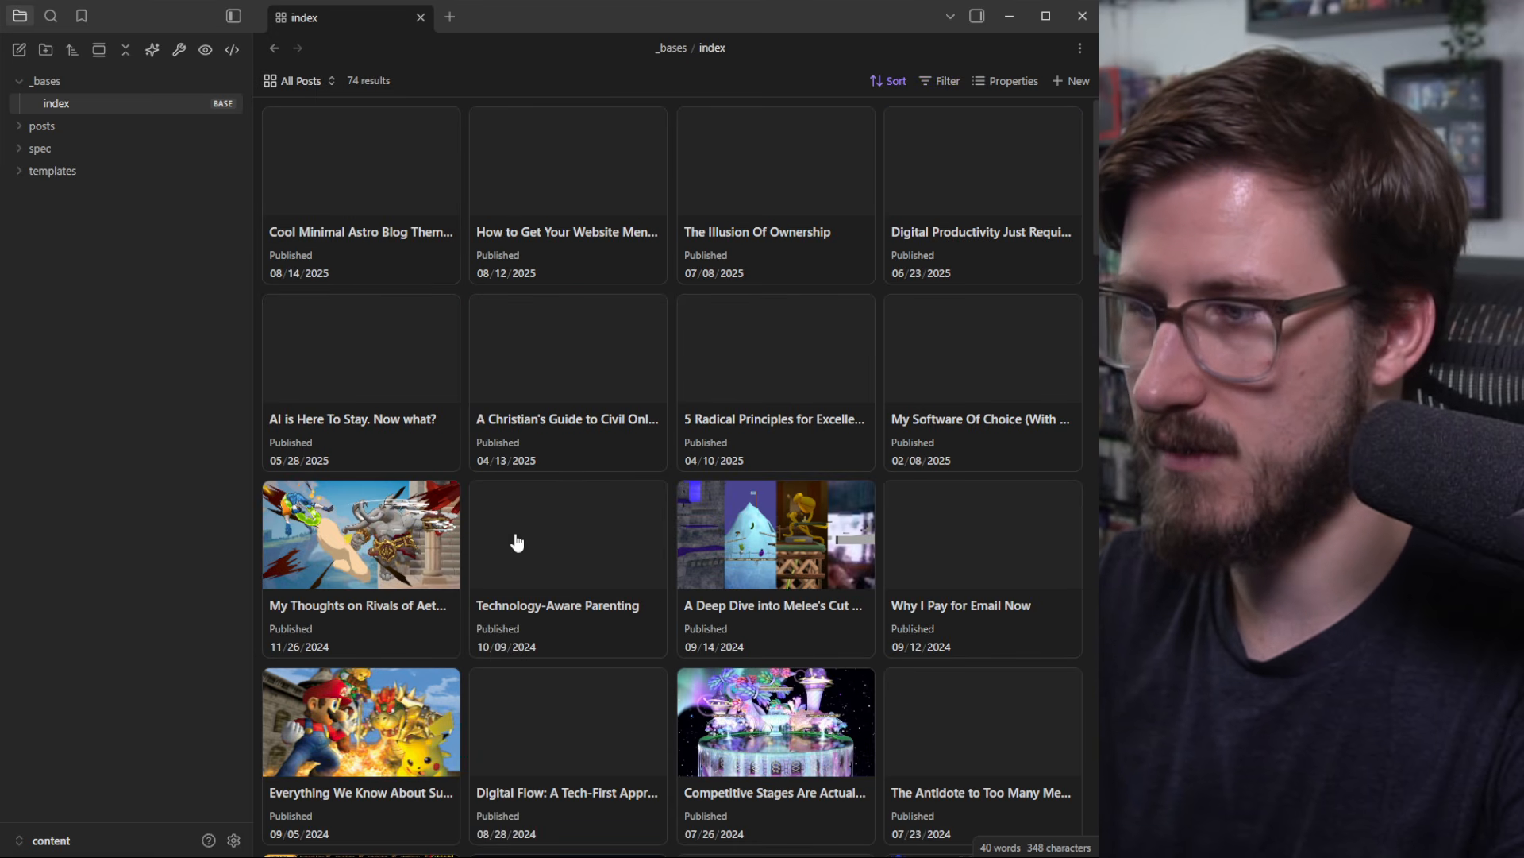
pyautogui.click(316, 81)
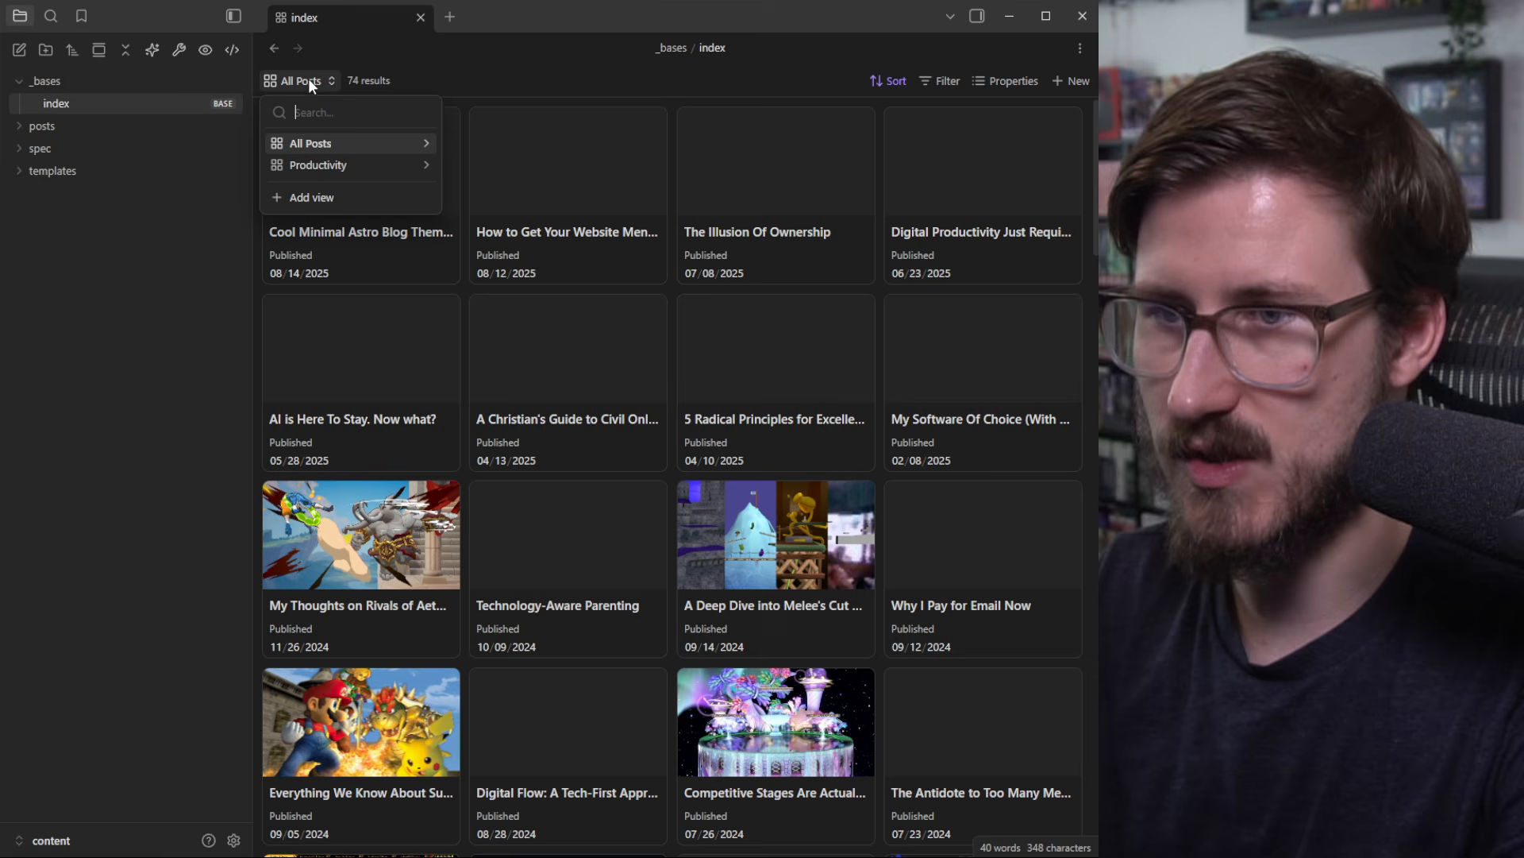
pyautogui.click(312, 165)
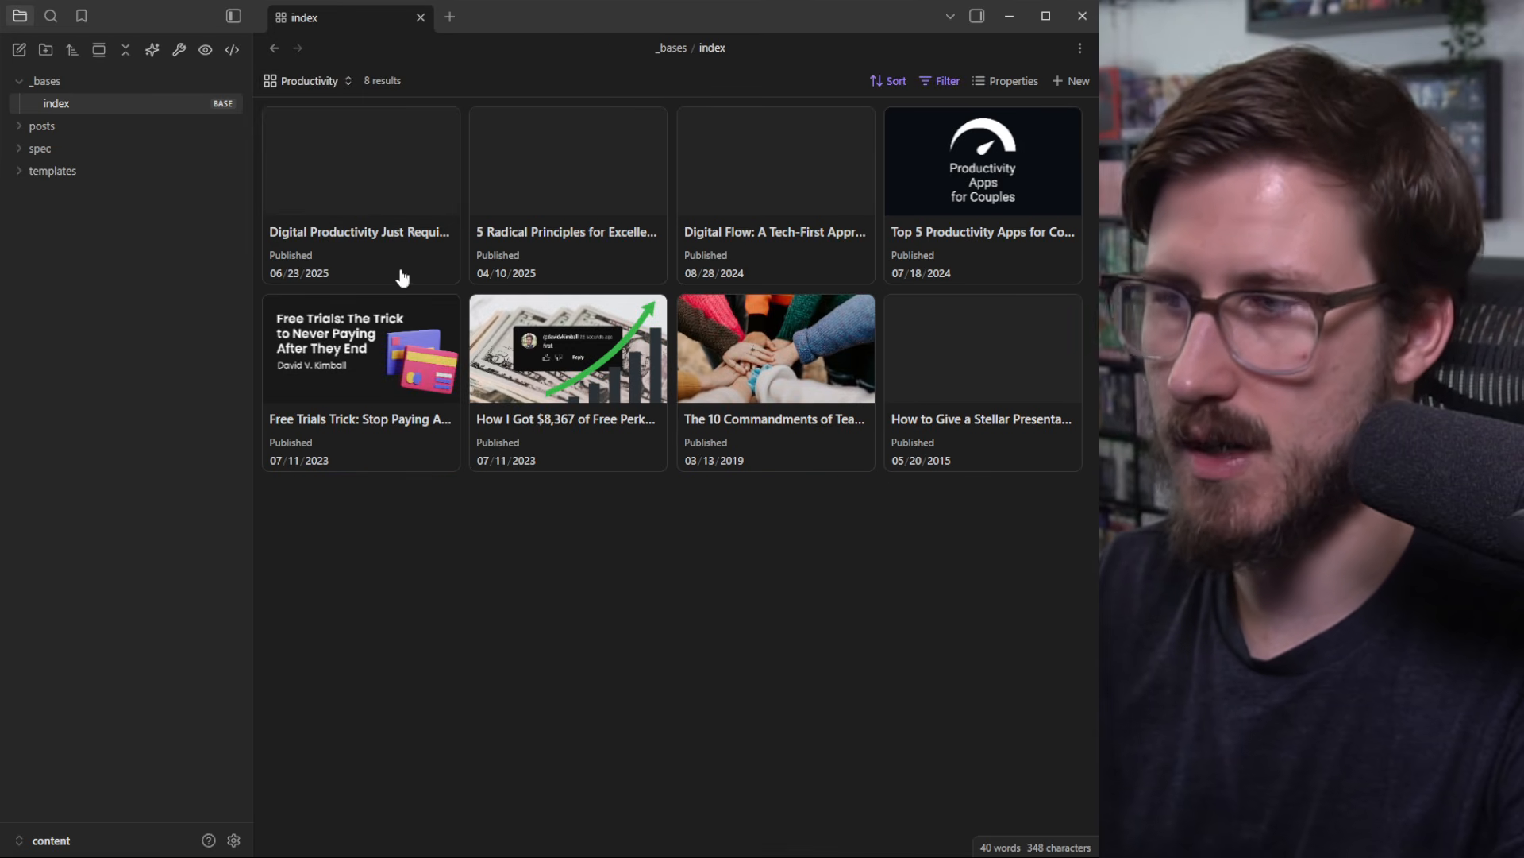
pyautogui.click(396, 167)
pyautogui.scroll(10, 788, 589)
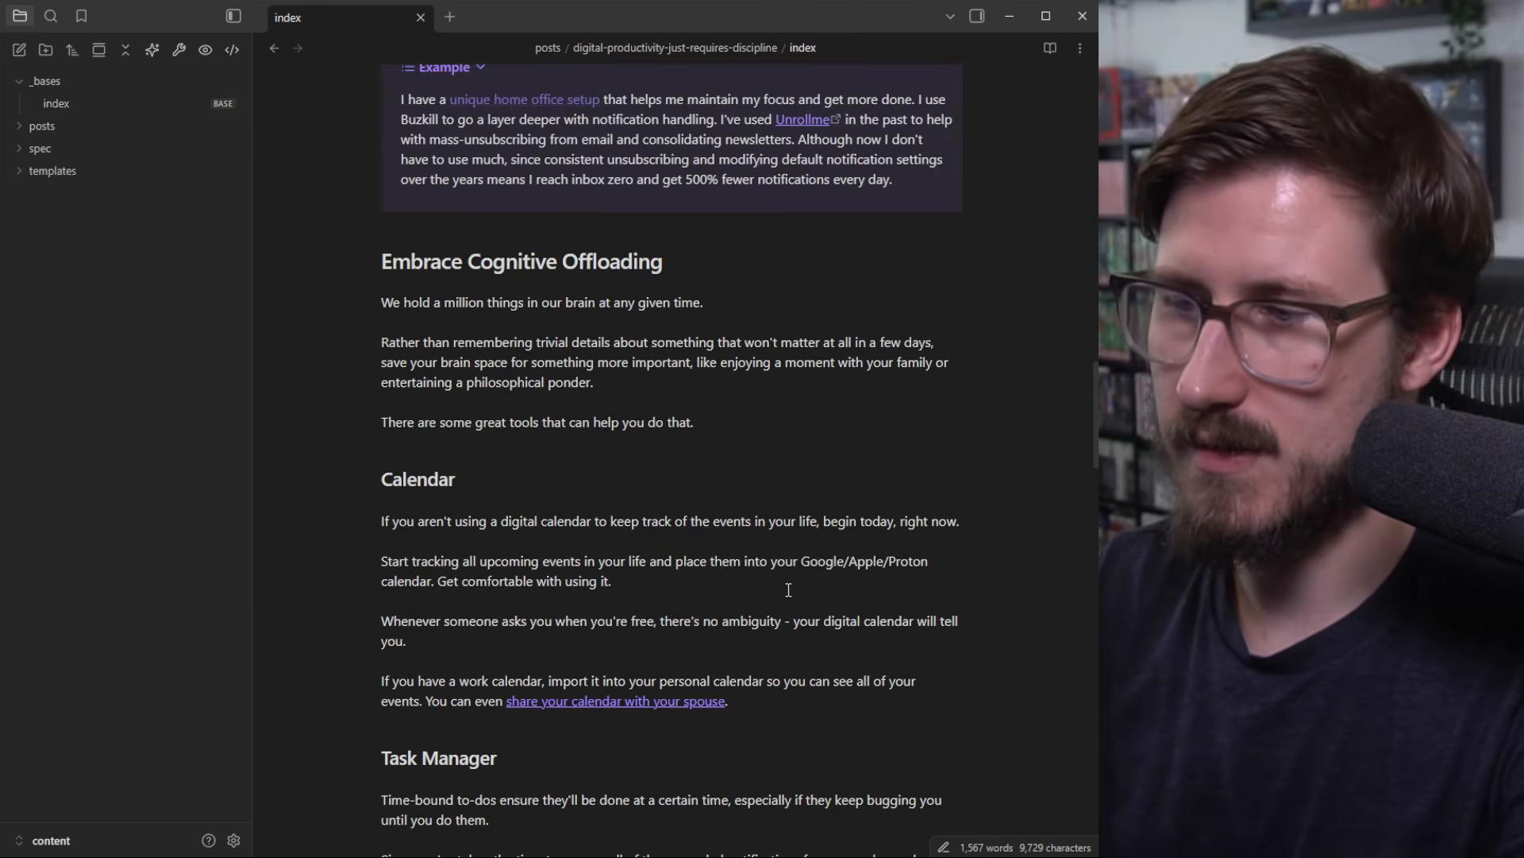
pyautogui.scroll(15, 788, 589)
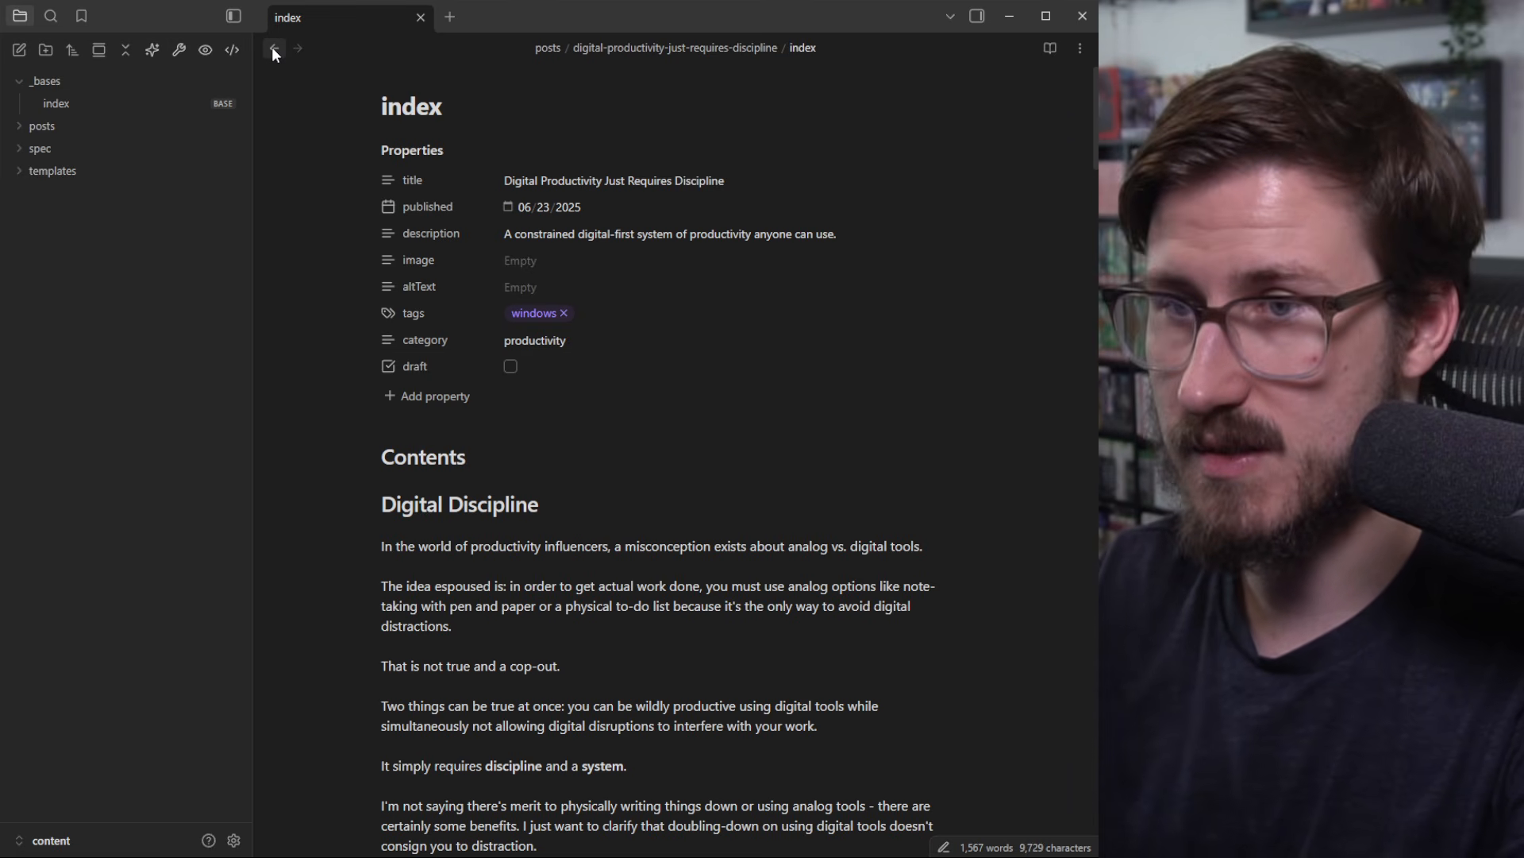
pyautogui.click(273, 49)
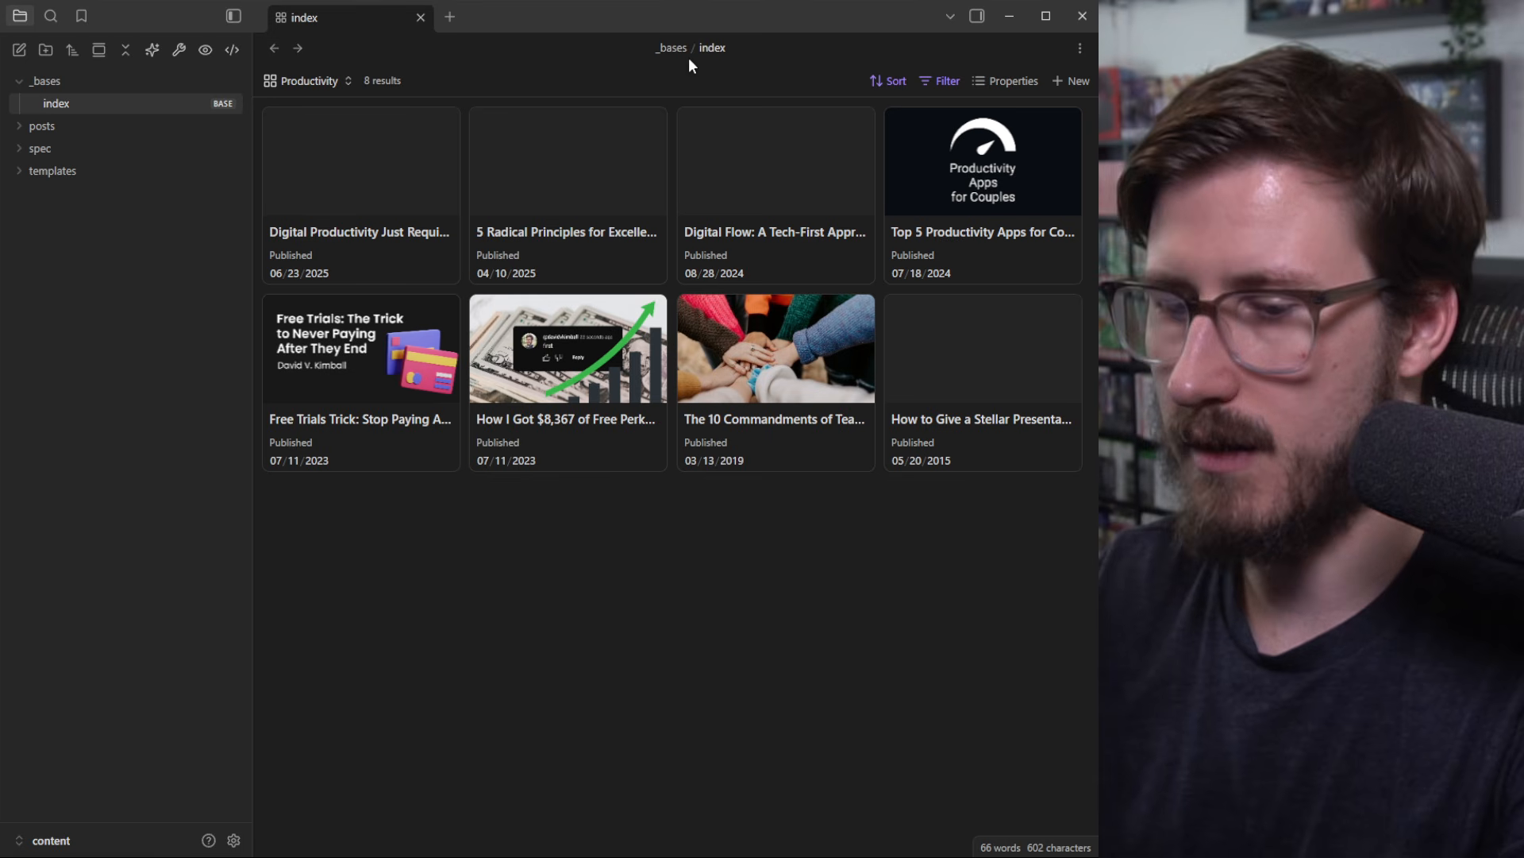
pyautogui.moveTo(318, 854)
pyautogui.click(220, 757)
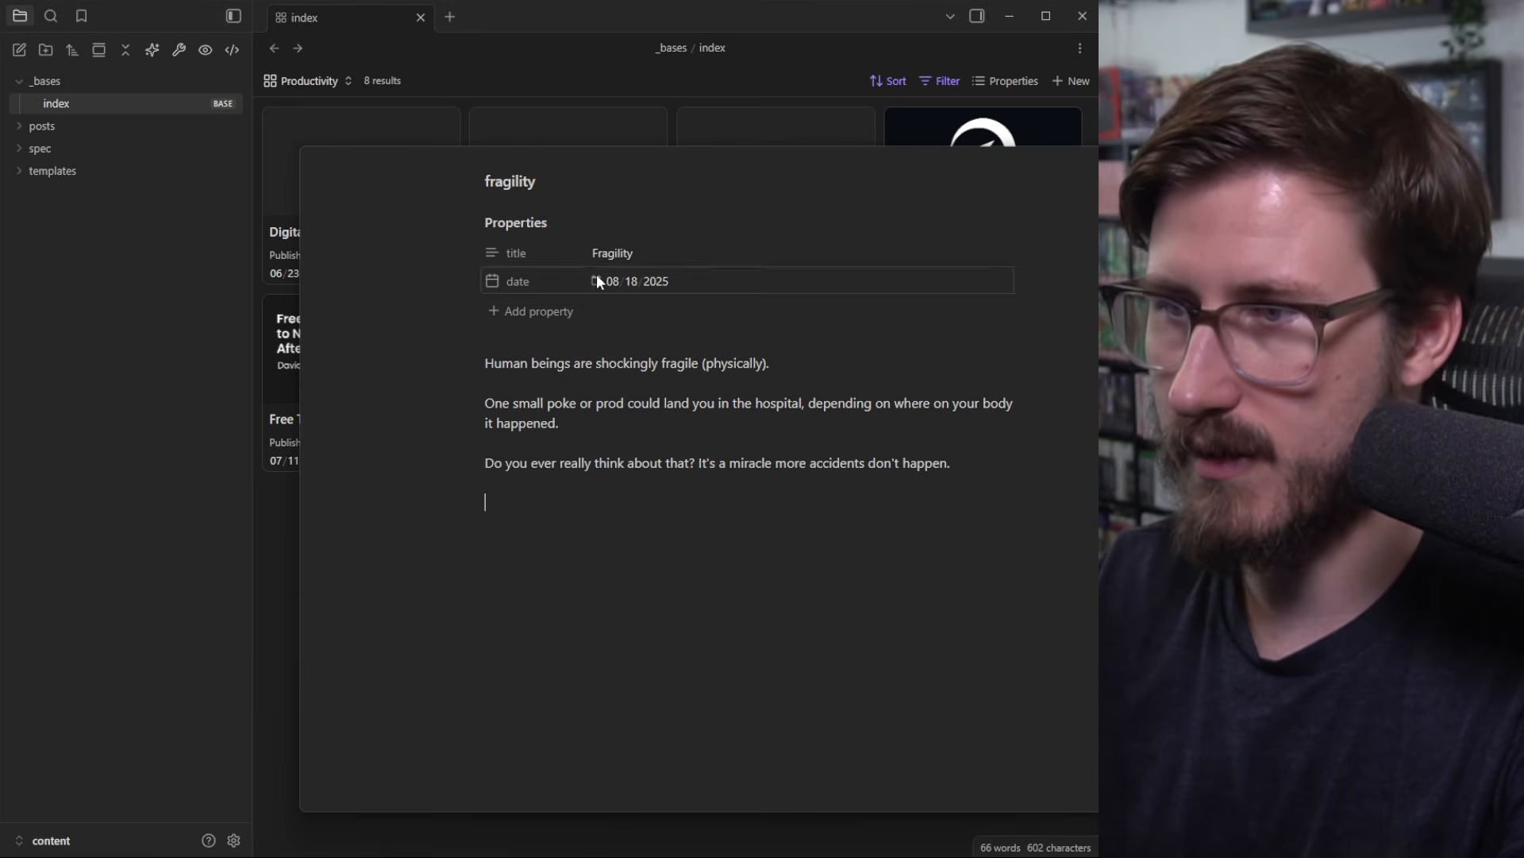
pyautogui.hotkey('ctrl', 'w')
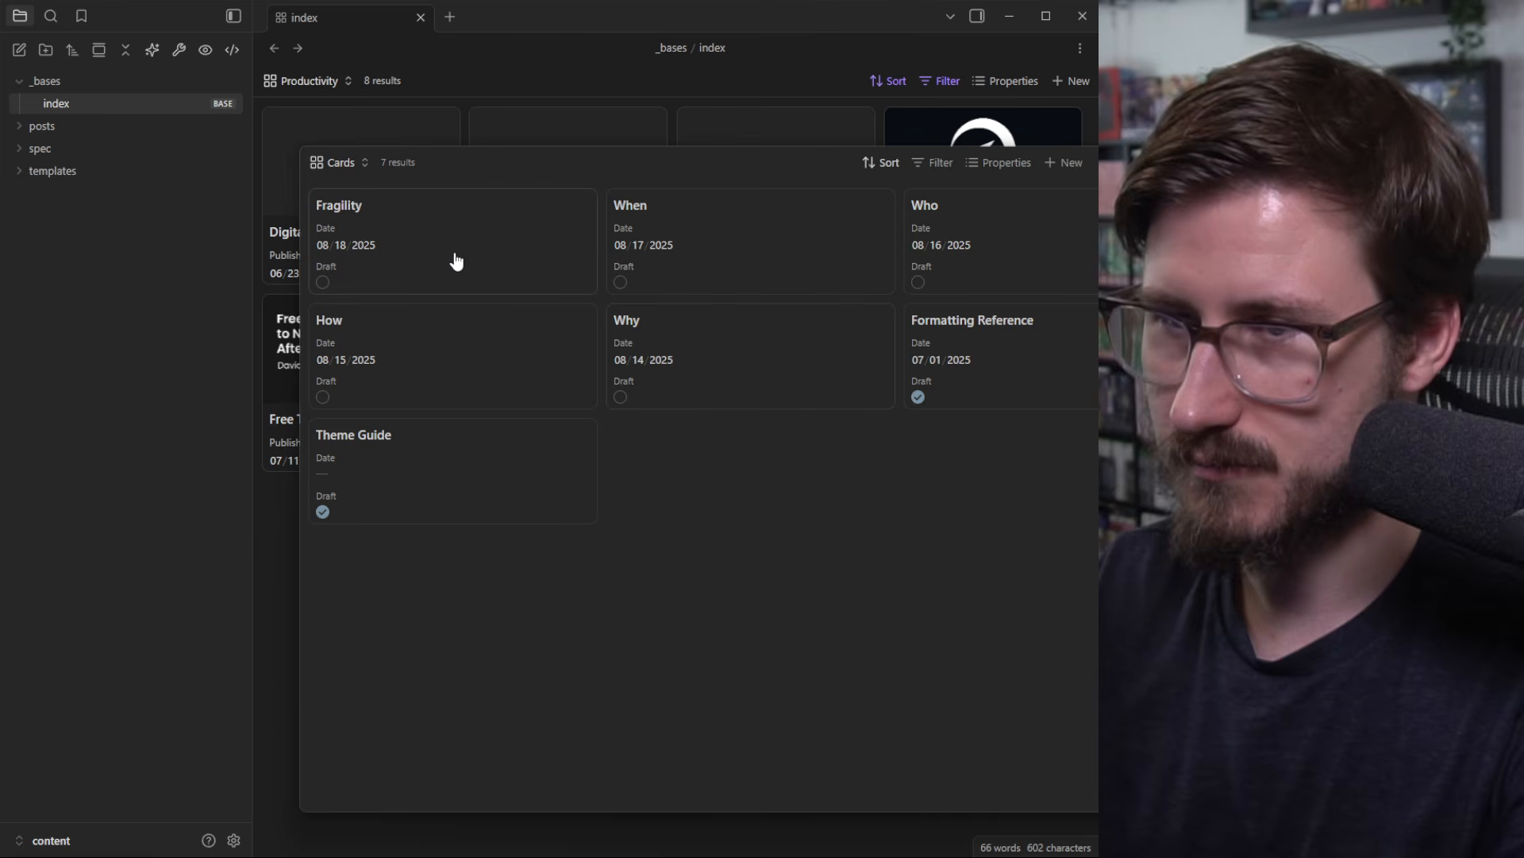
pyautogui.click(1001, 162)
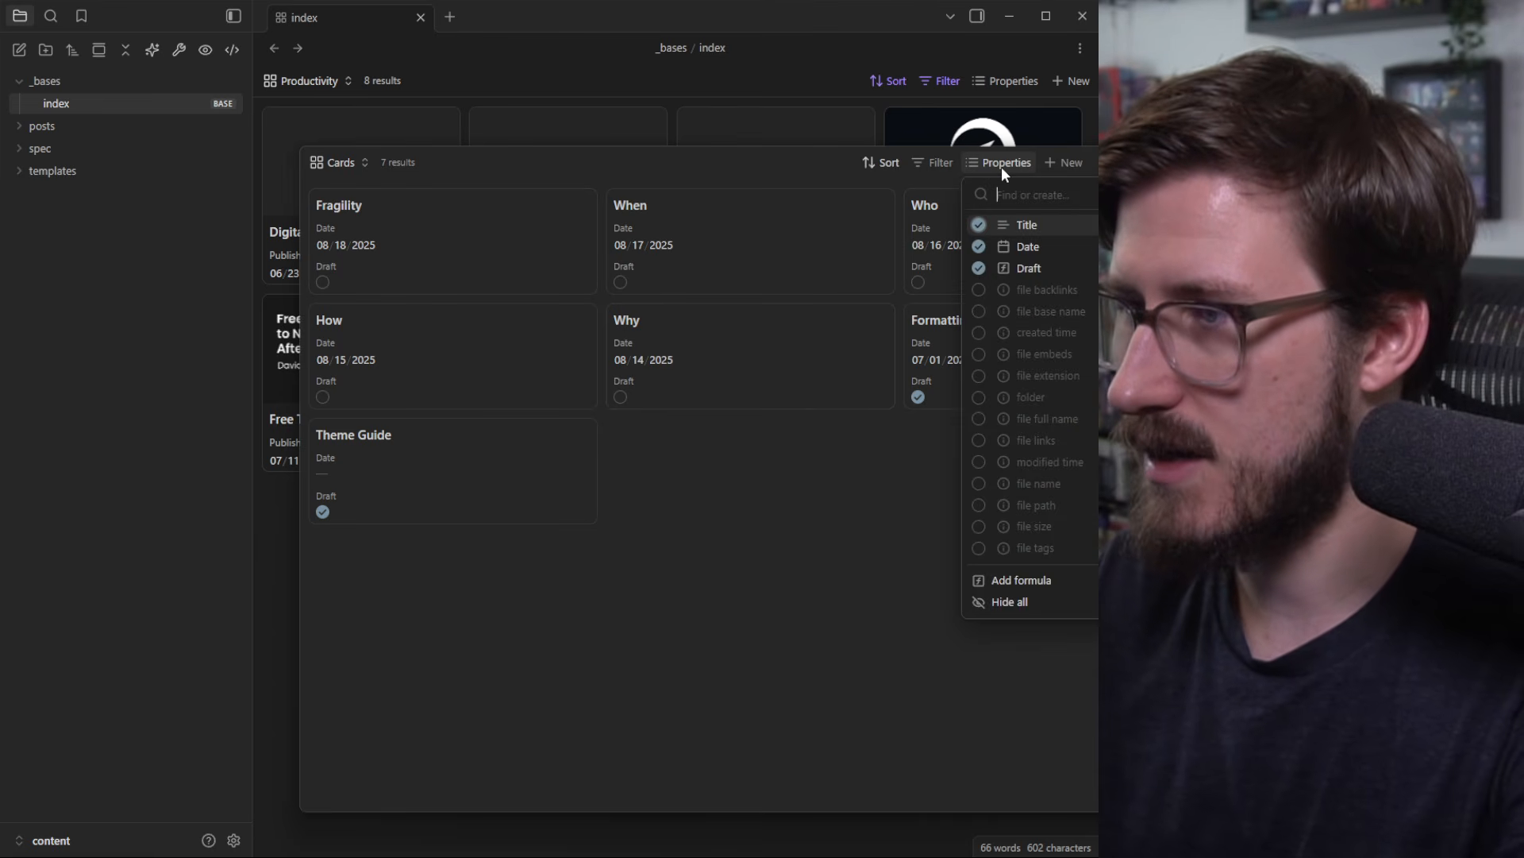
pyautogui.click(1025, 269)
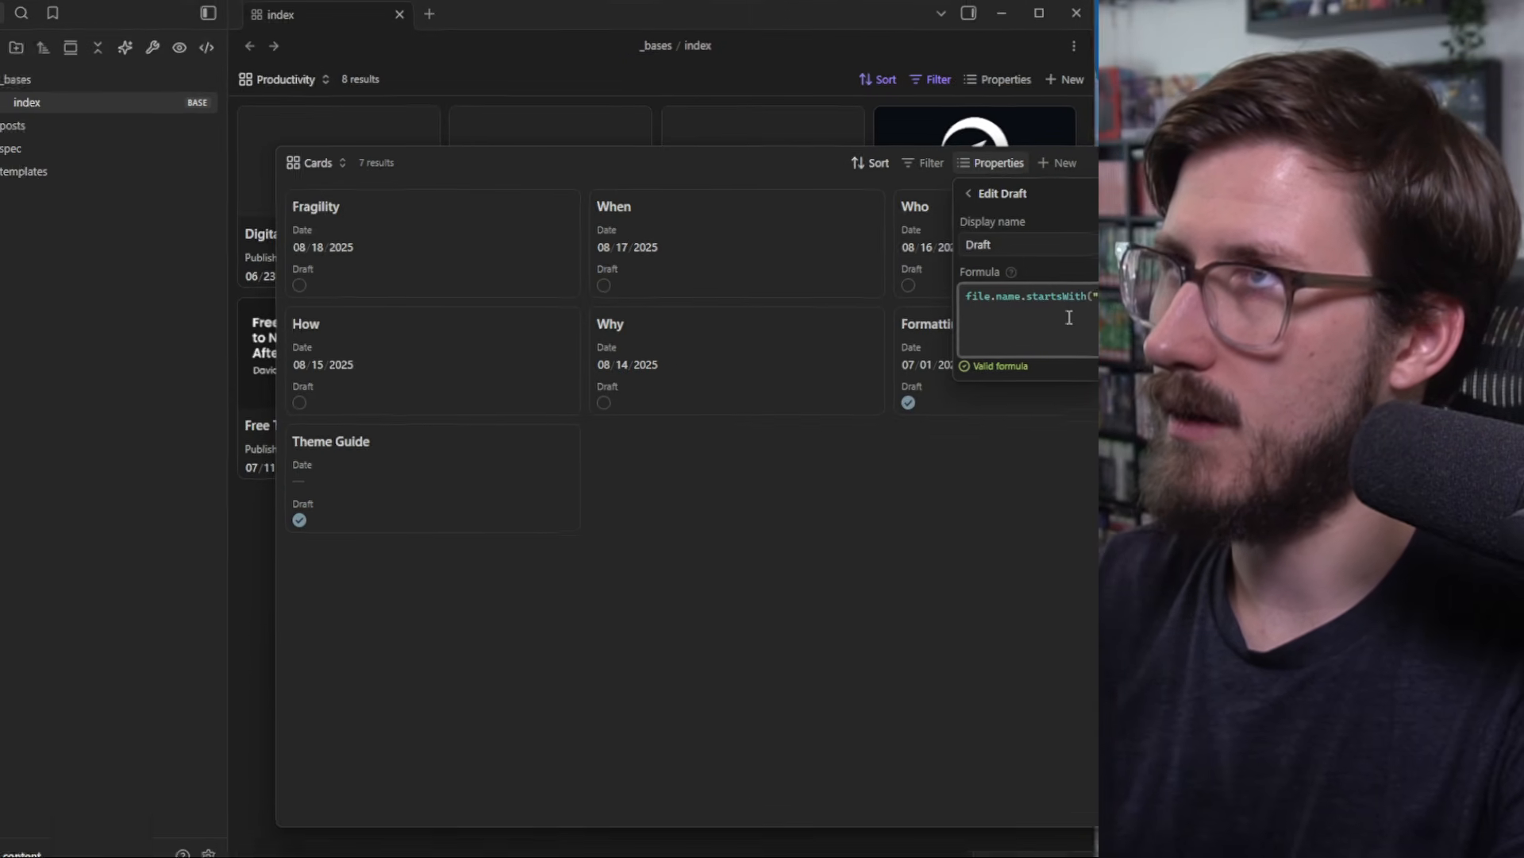
pyautogui.click(976, 193)
pyautogui.click(915, 451)
pyautogui.click(917, 396)
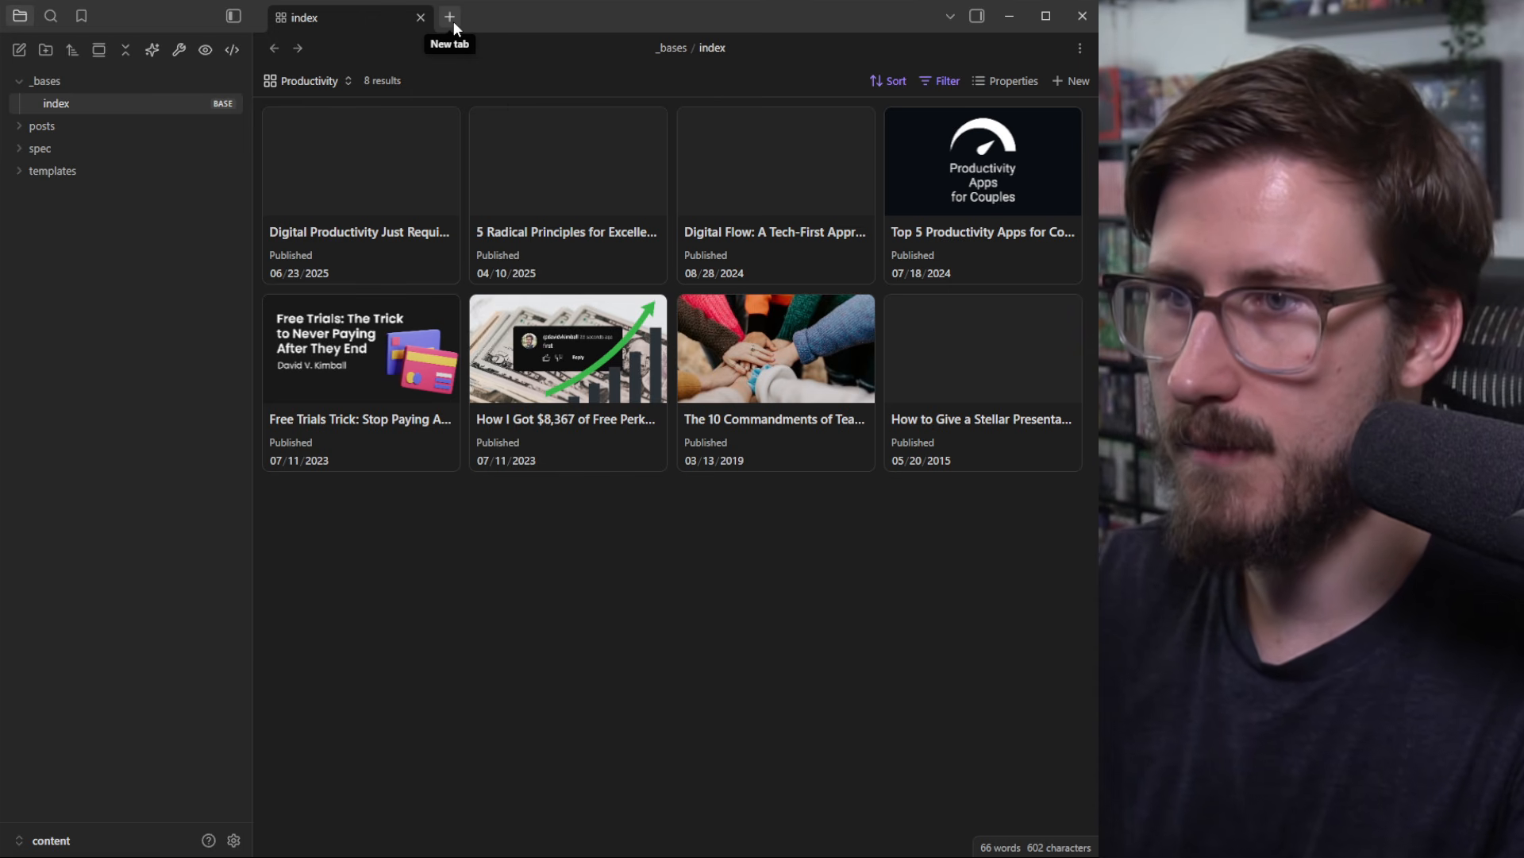
# Step: Rename the _bases folder to _databases
pyautogui.click(454, 23)
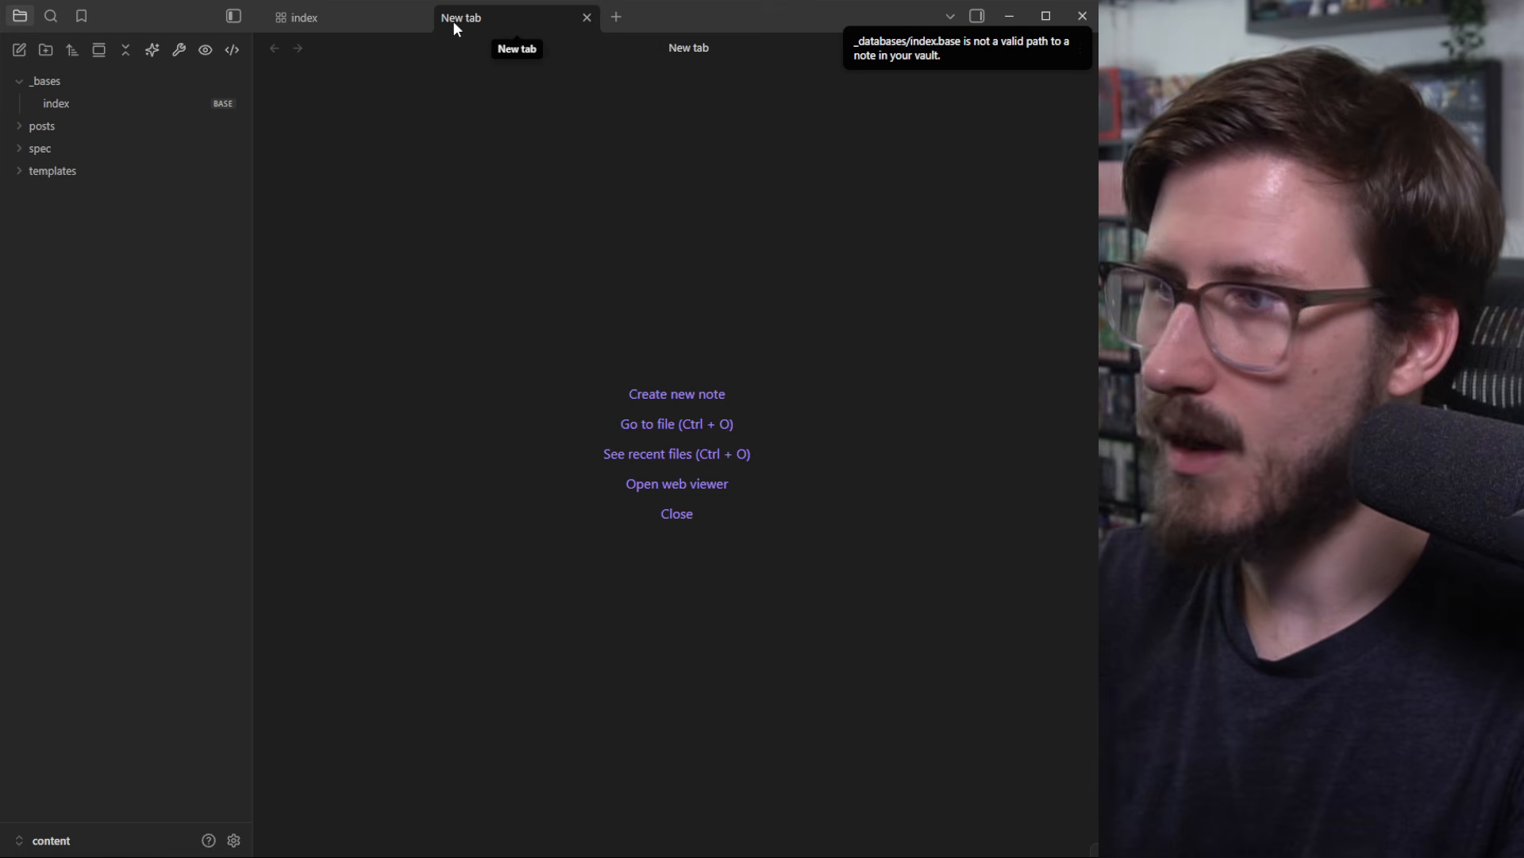
pyautogui.click(587, 17)
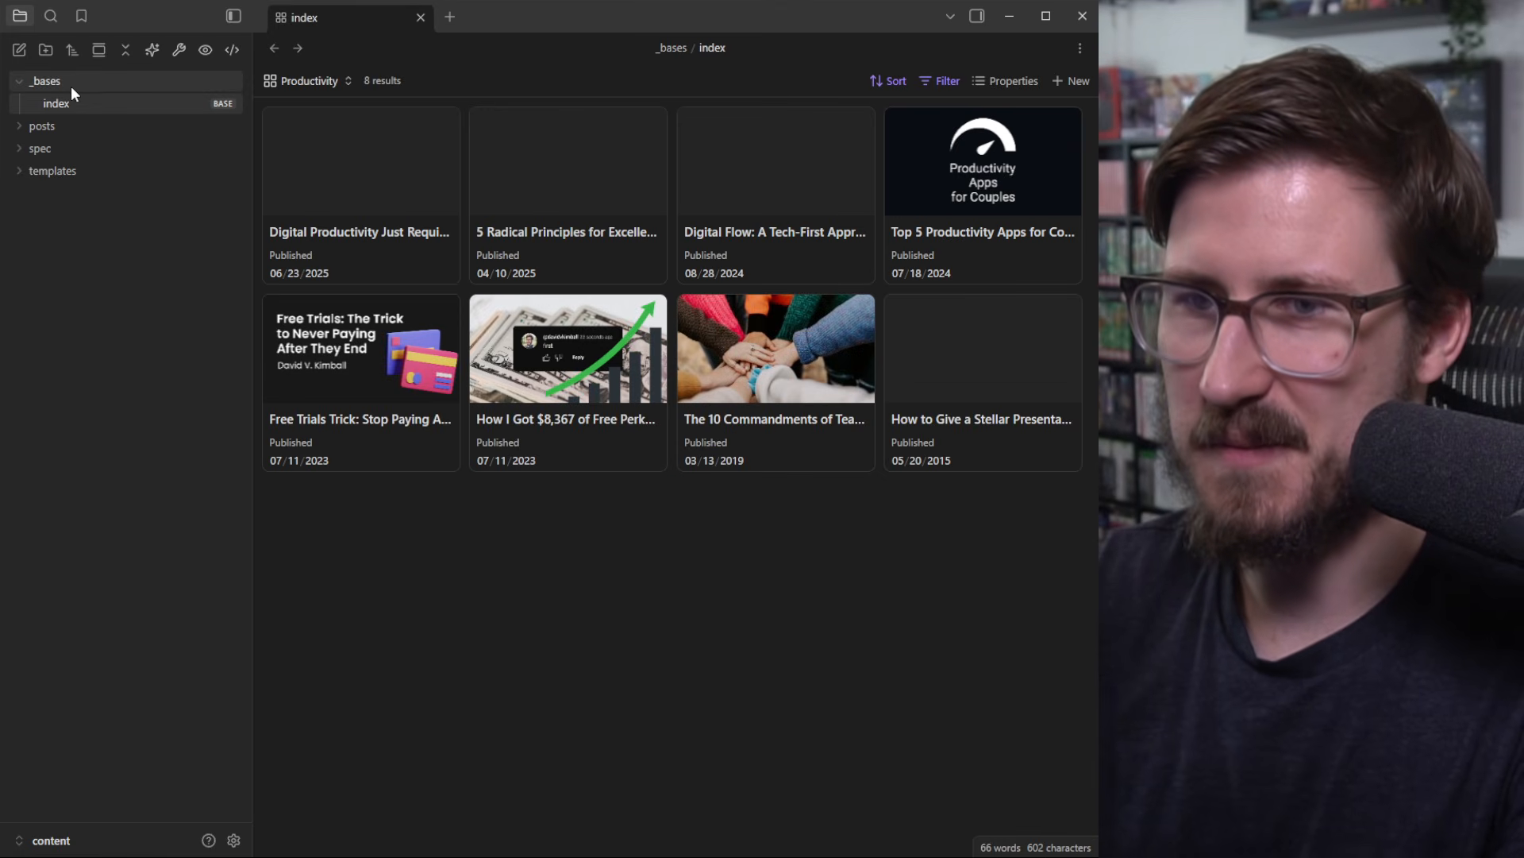
pyautogui.rightClick(70, 85)
pyautogui.click(165, 347)
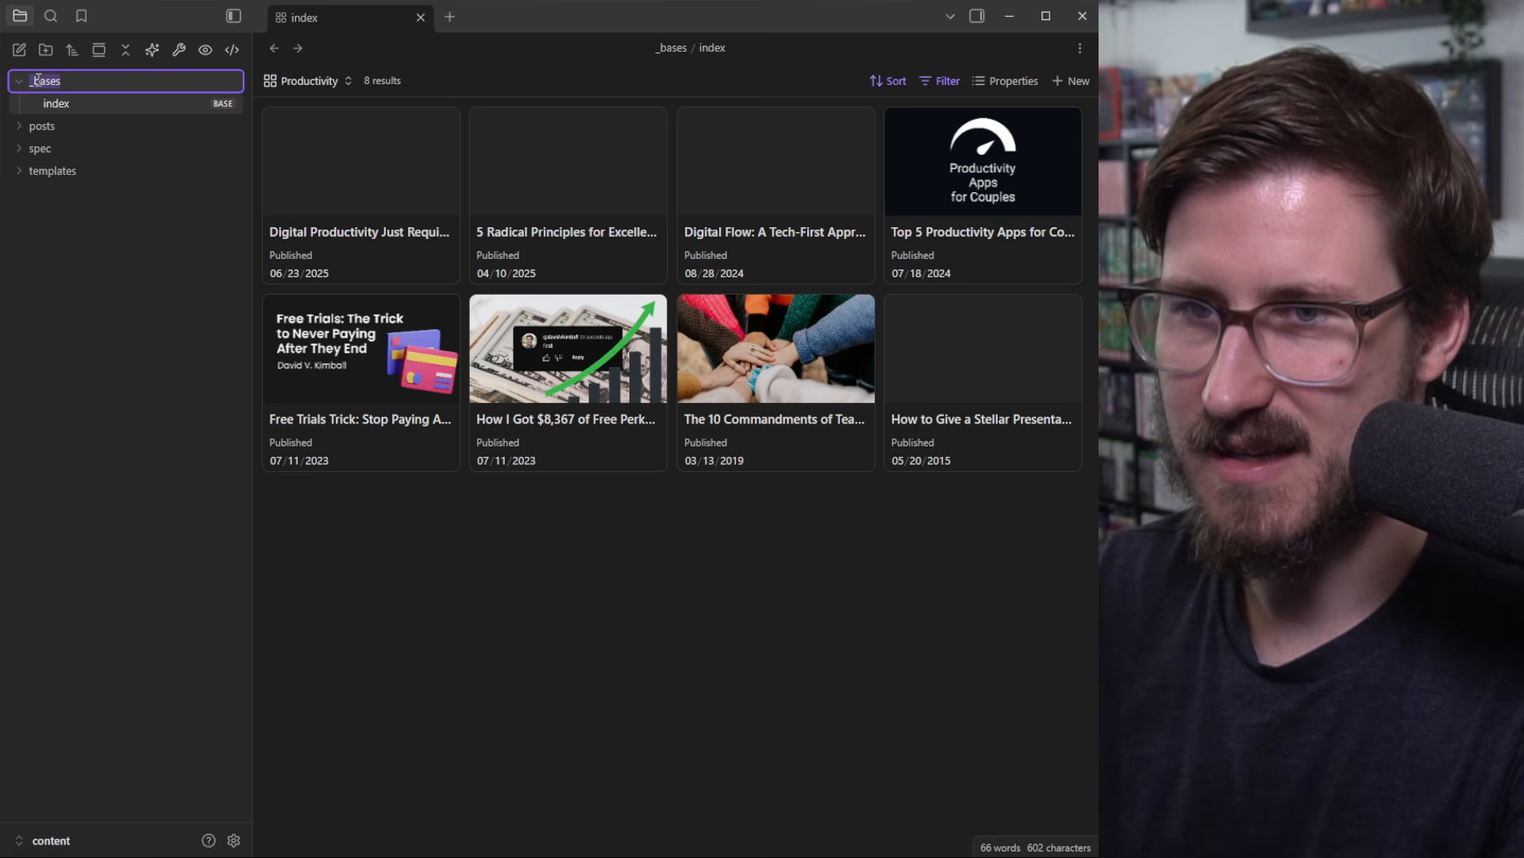
pyautogui.write('data')
pyautogui.press('Return')
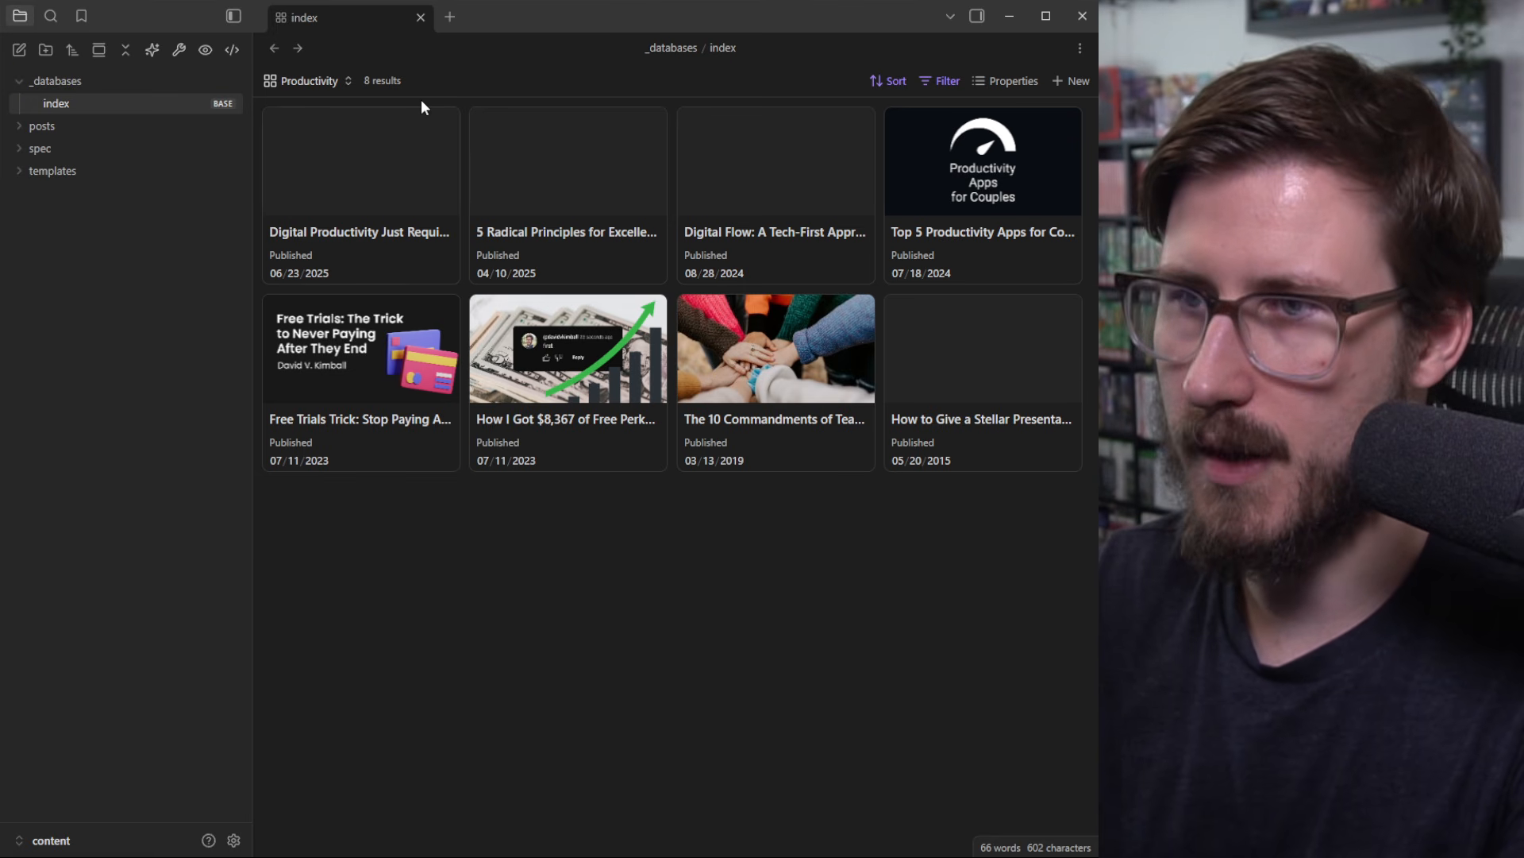
# Step: Open 'The Utility of the Alias' post from the base in a new tab, then close it
pyautogui.click(451, 16)
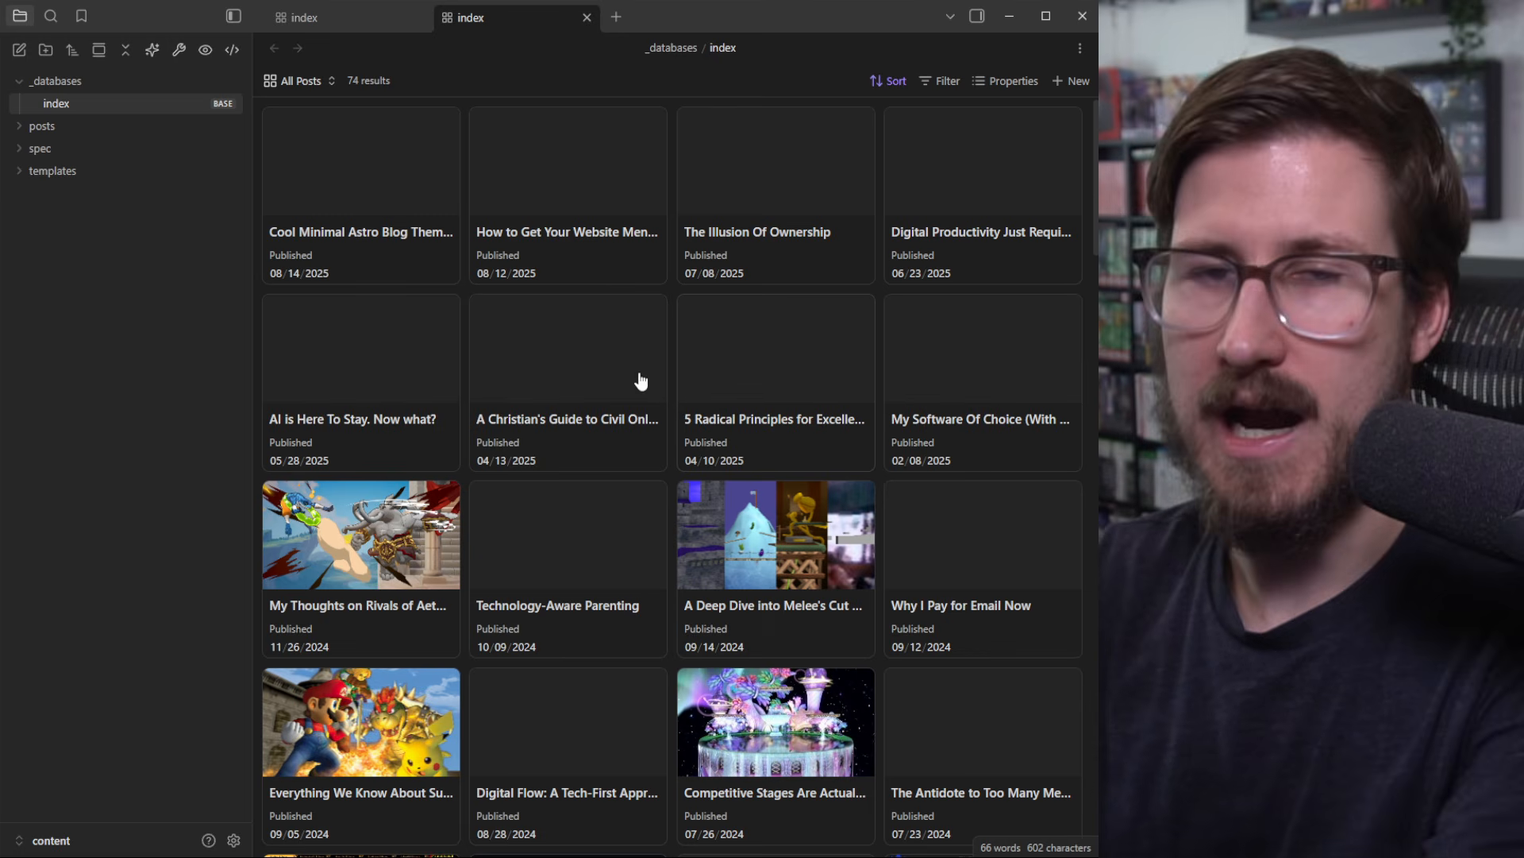
pyautogui.scroll(-7, 612, 298)
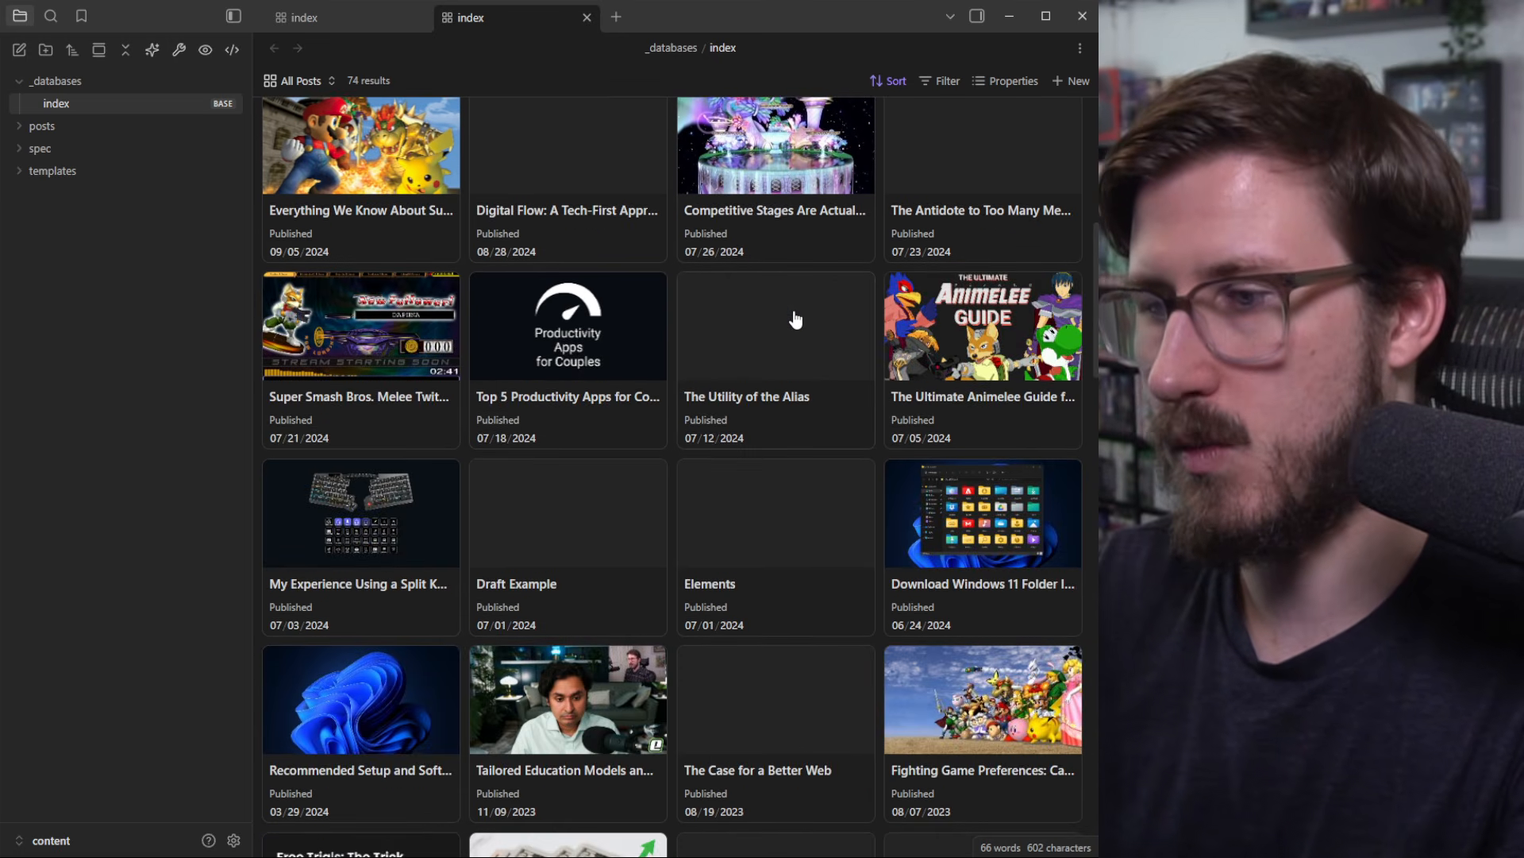
pyautogui.click(793, 317)
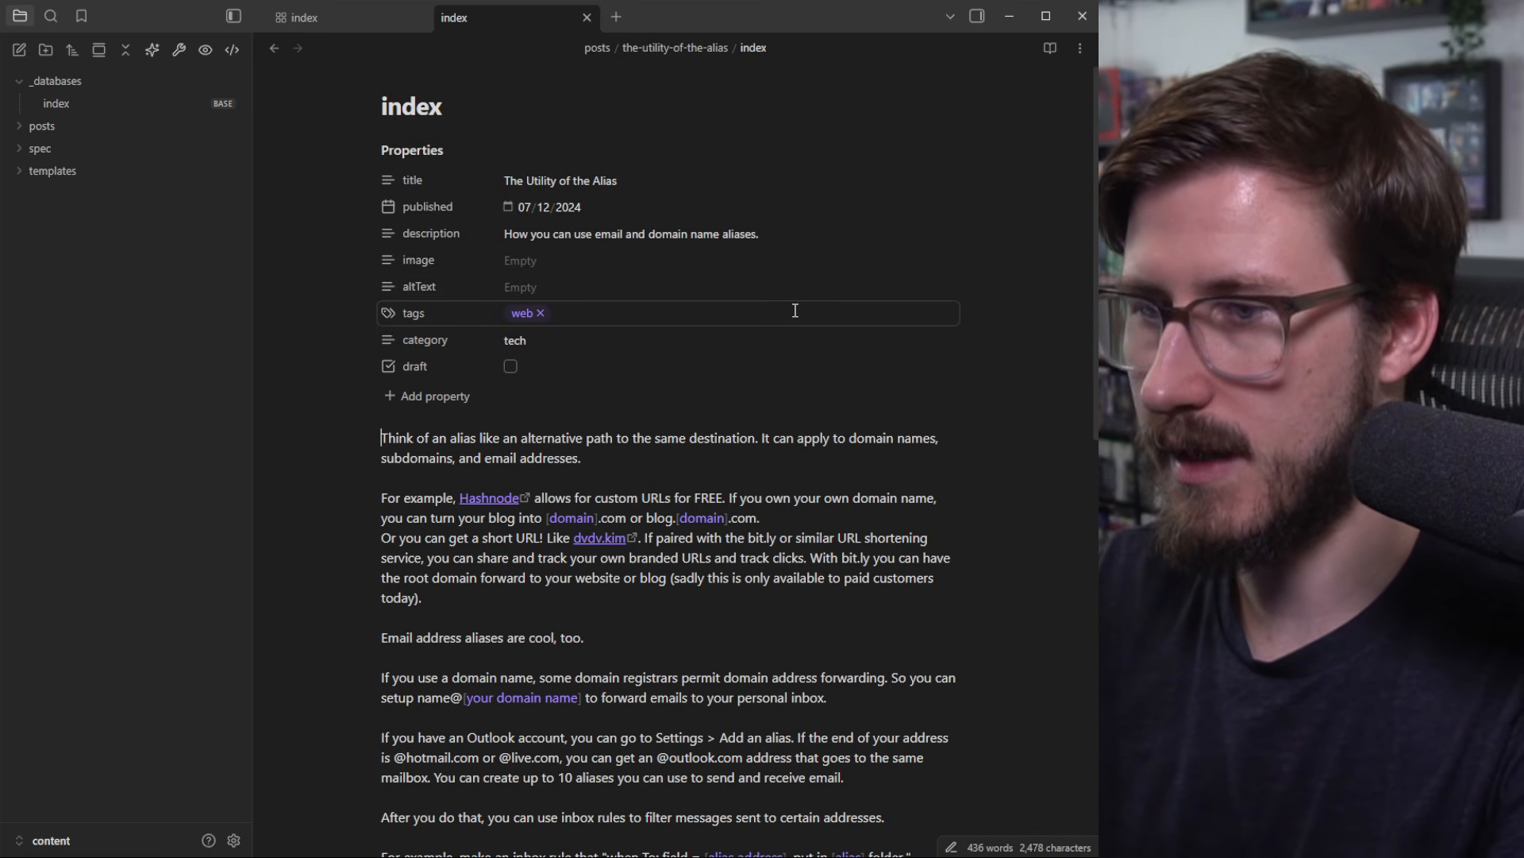
pyautogui.click(587, 17)
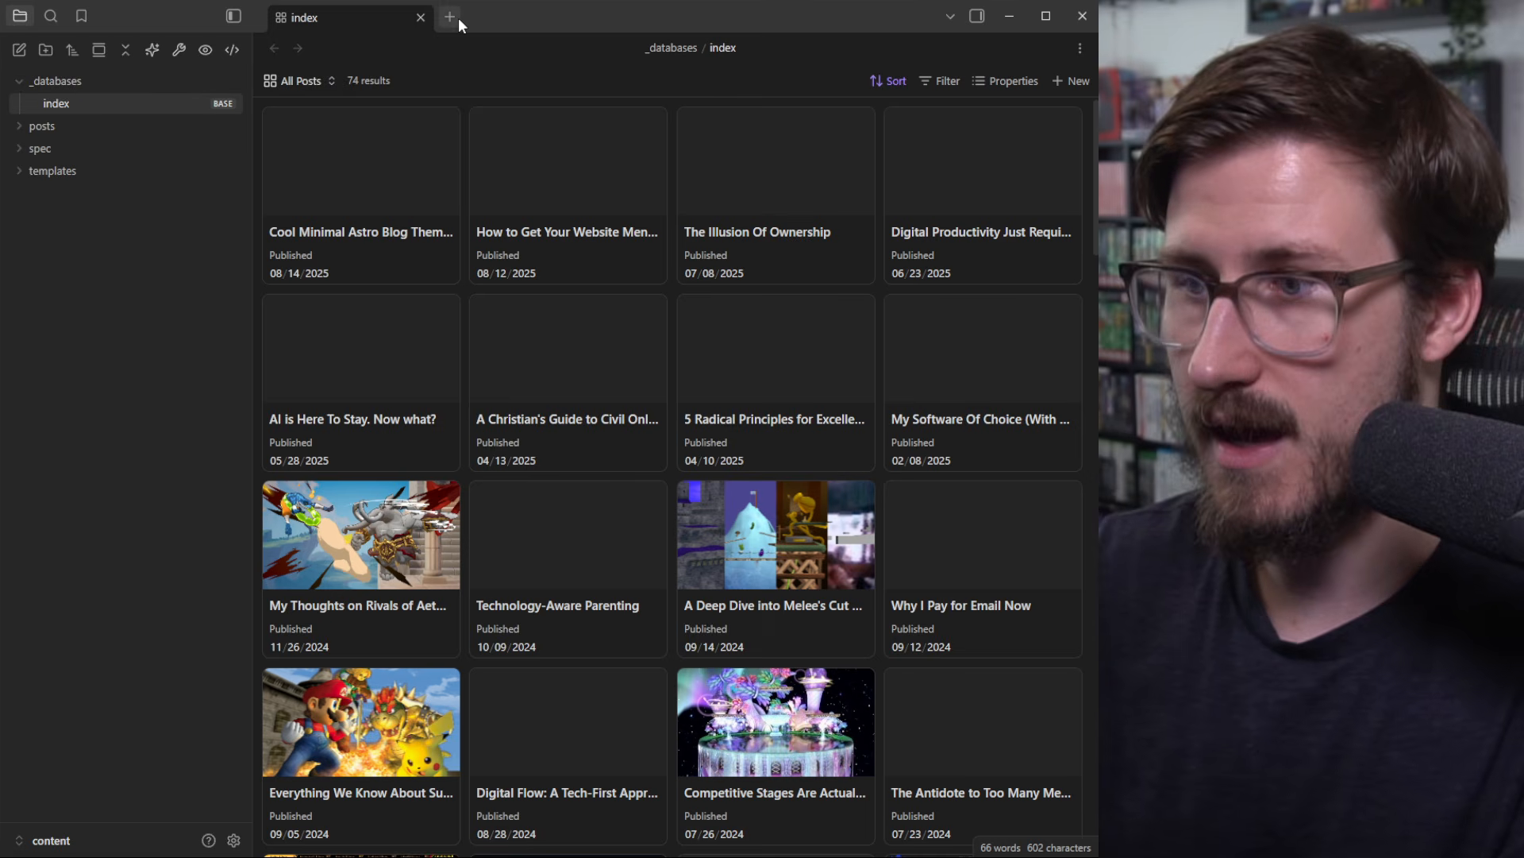
# Step: Open the 'My Super Smash Bros. Melee Collectables Collection' post from the base, then close it
pyautogui.click(457, 17)
pyautogui.scroll(-2, 669, 344)
pyautogui.scroll(-10, 668, 352)
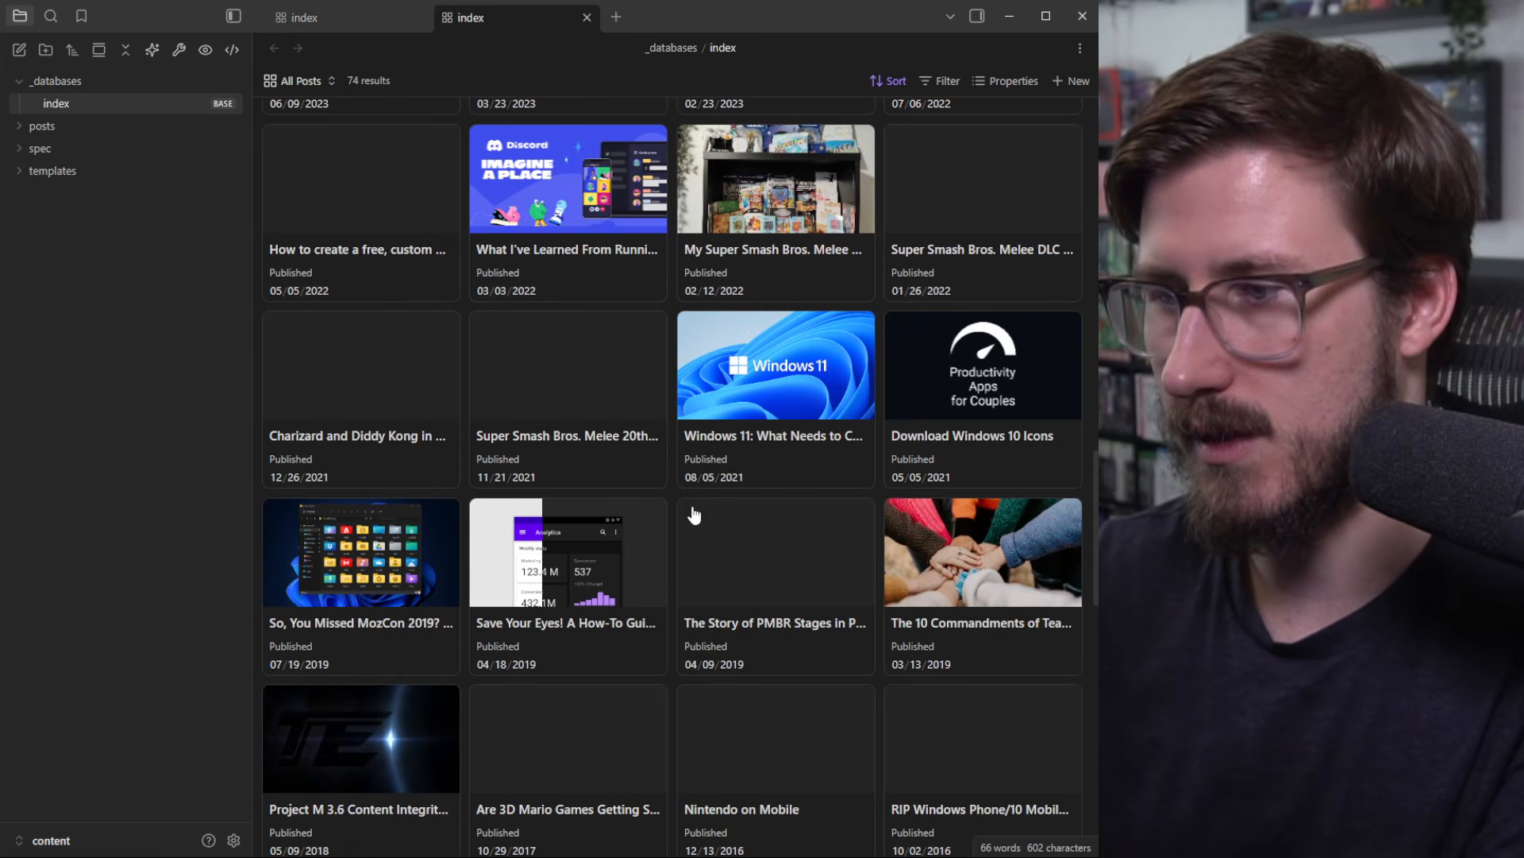
pyautogui.click(767, 209)
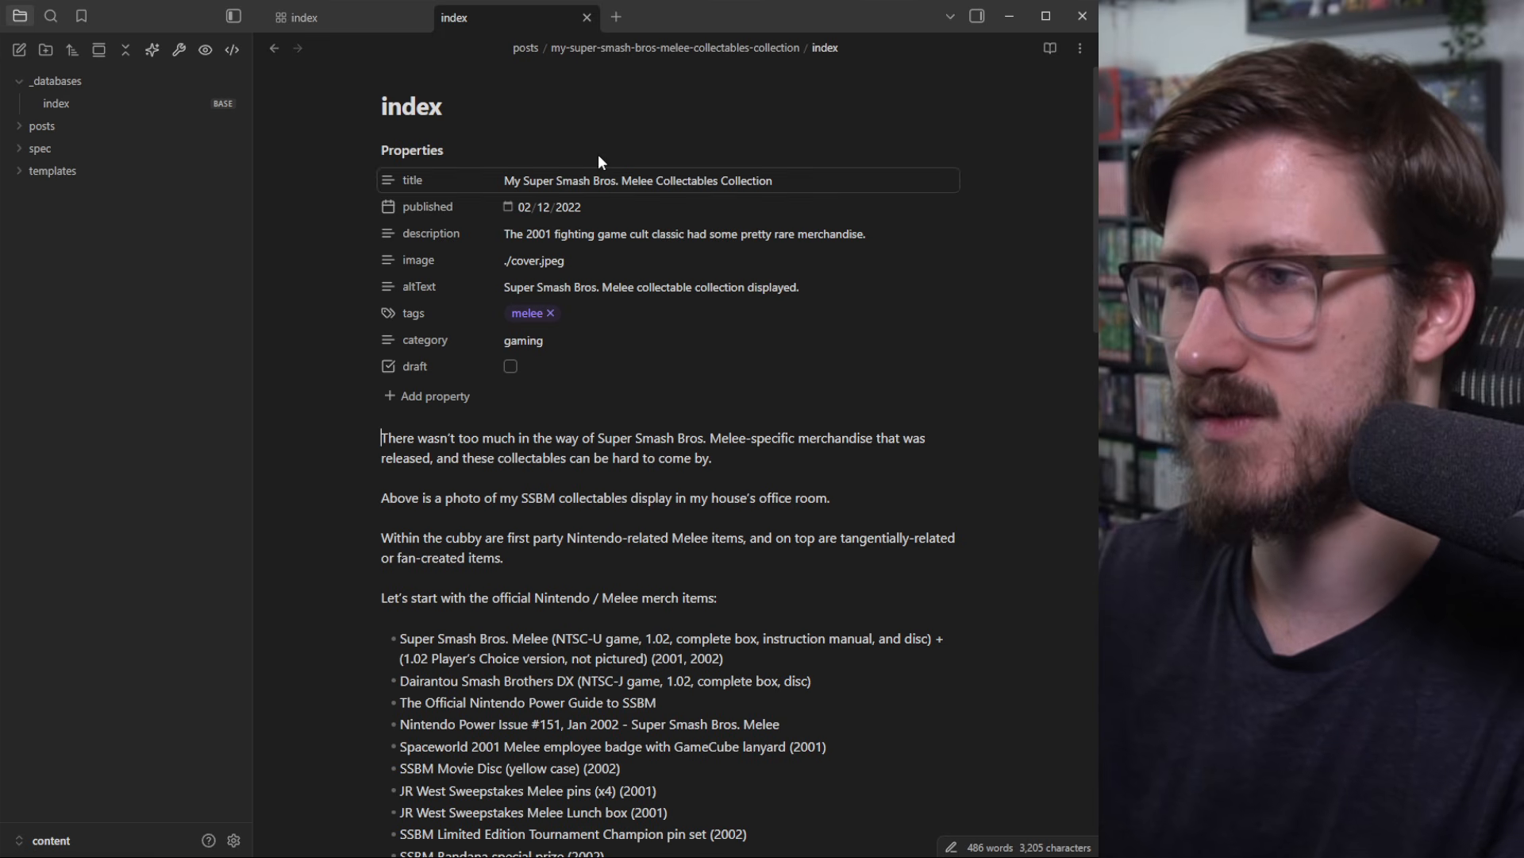
pyautogui.click(586, 16)
# Step: Open the 'Tailored Education Models and Video Games' post, then close it, returning to All Posts
pyautogui.click(453, 14)
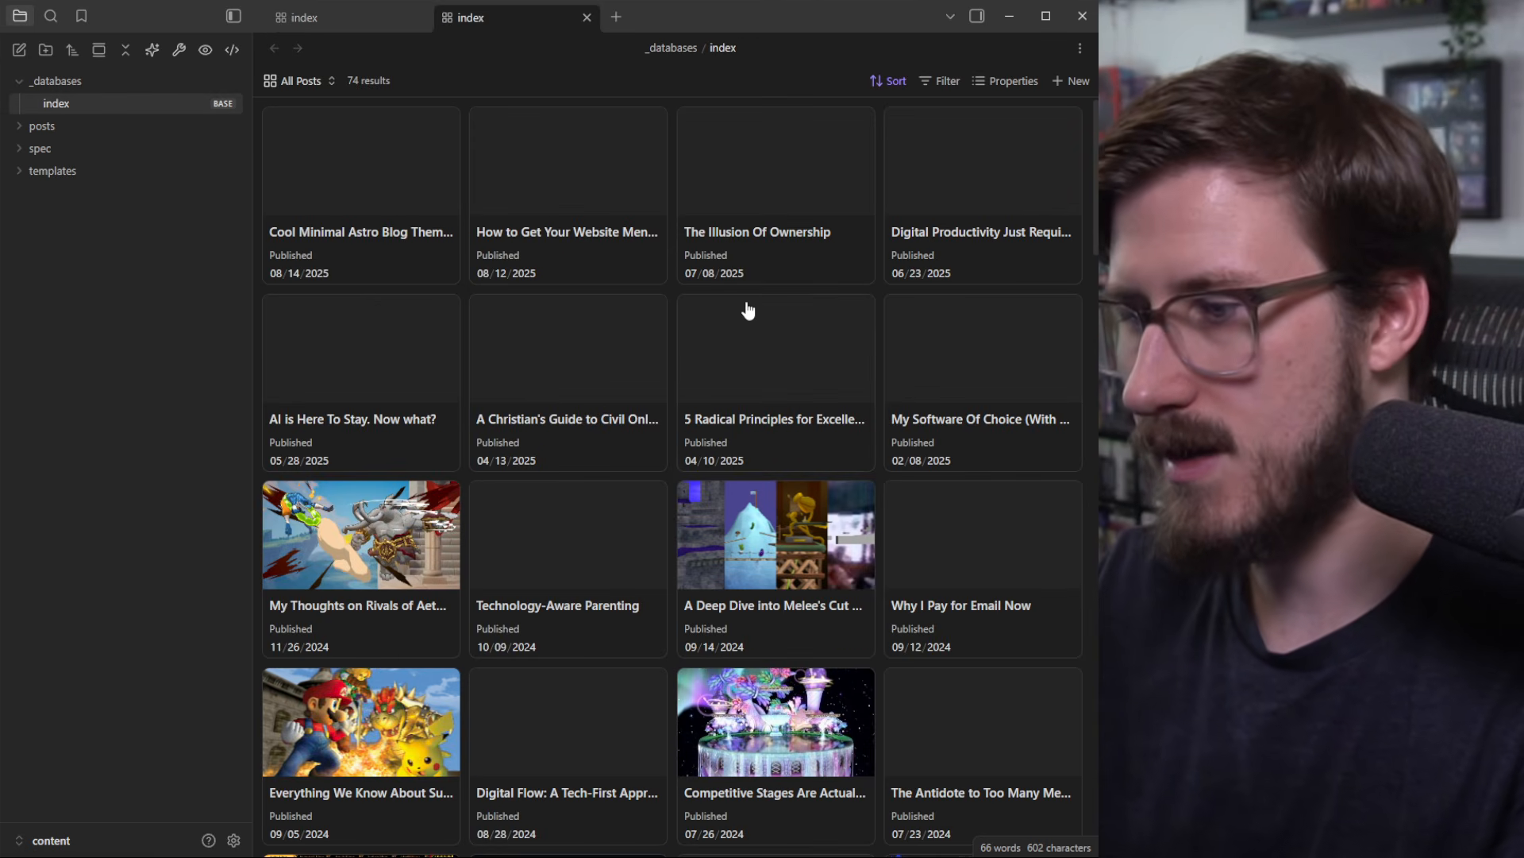
pyautogui.scroll(-5, 776, 320)
pyautogui.scroll(-3, 776, 320)
pyautogui.click(571, 279)
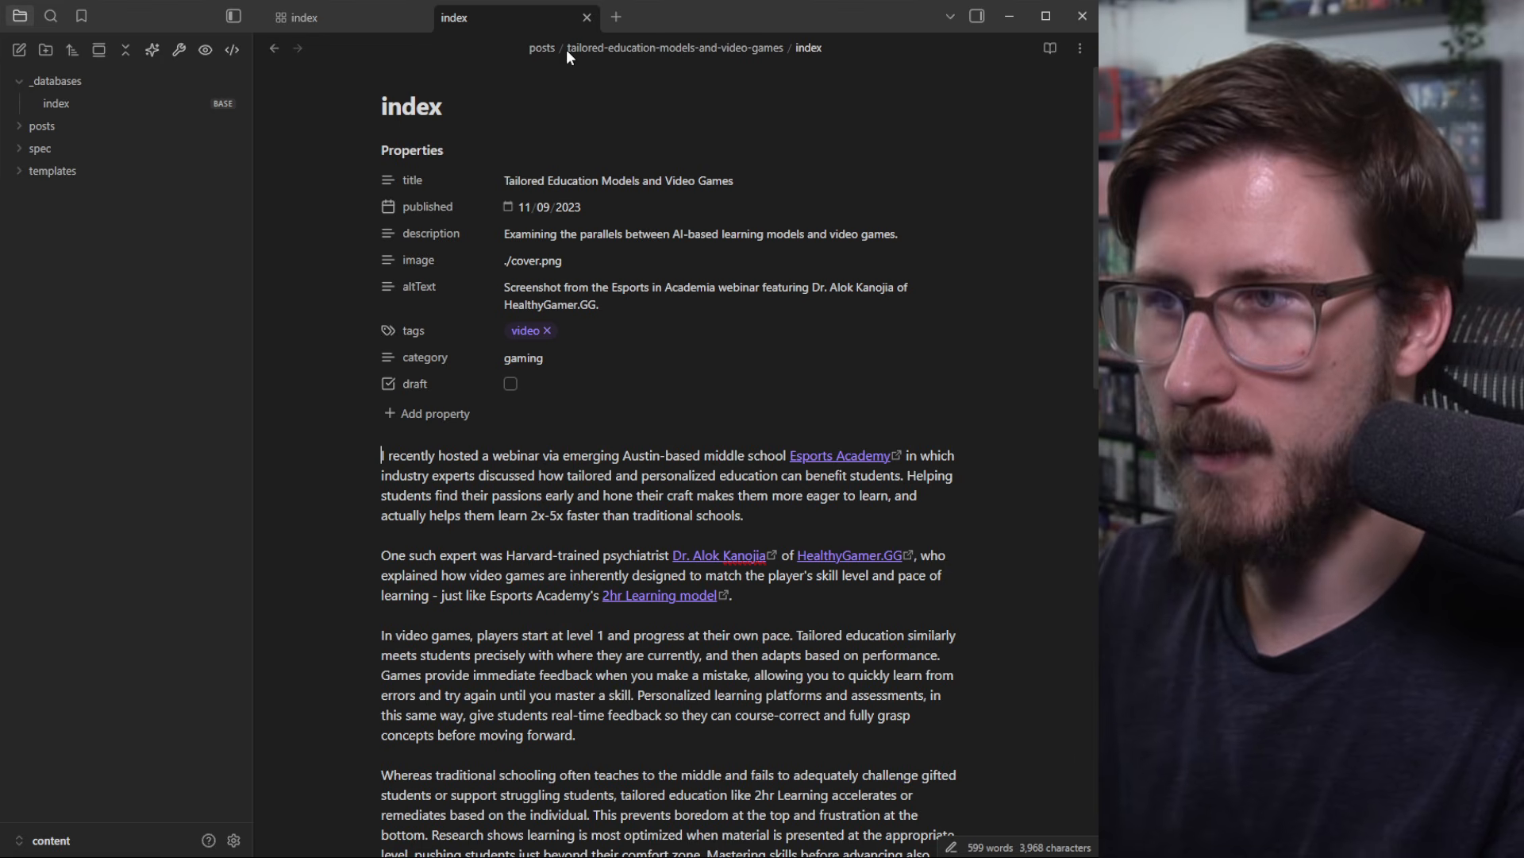
pyautogui.click(587, 18)
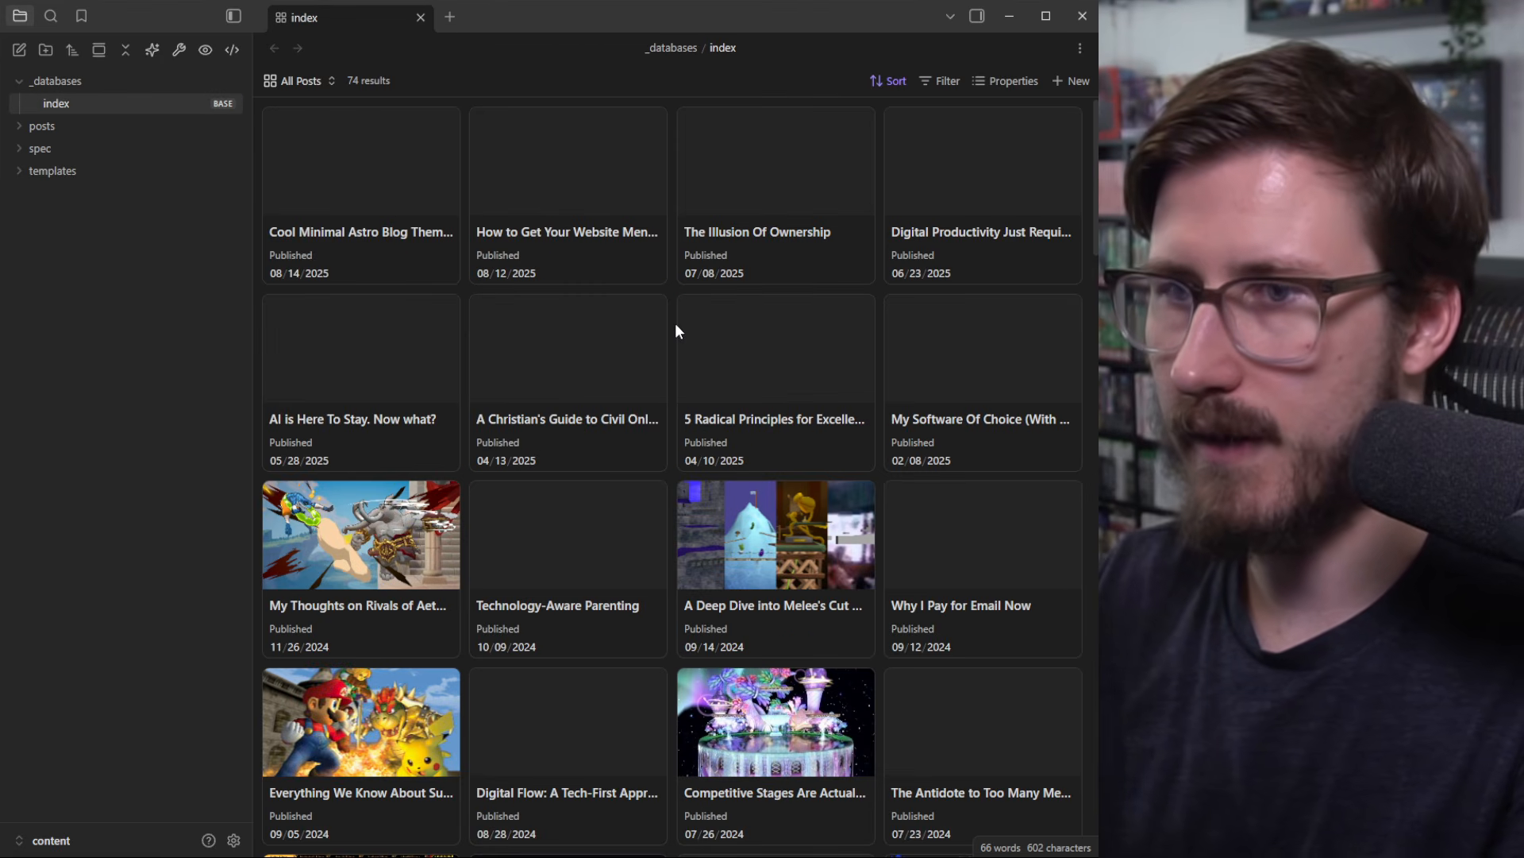